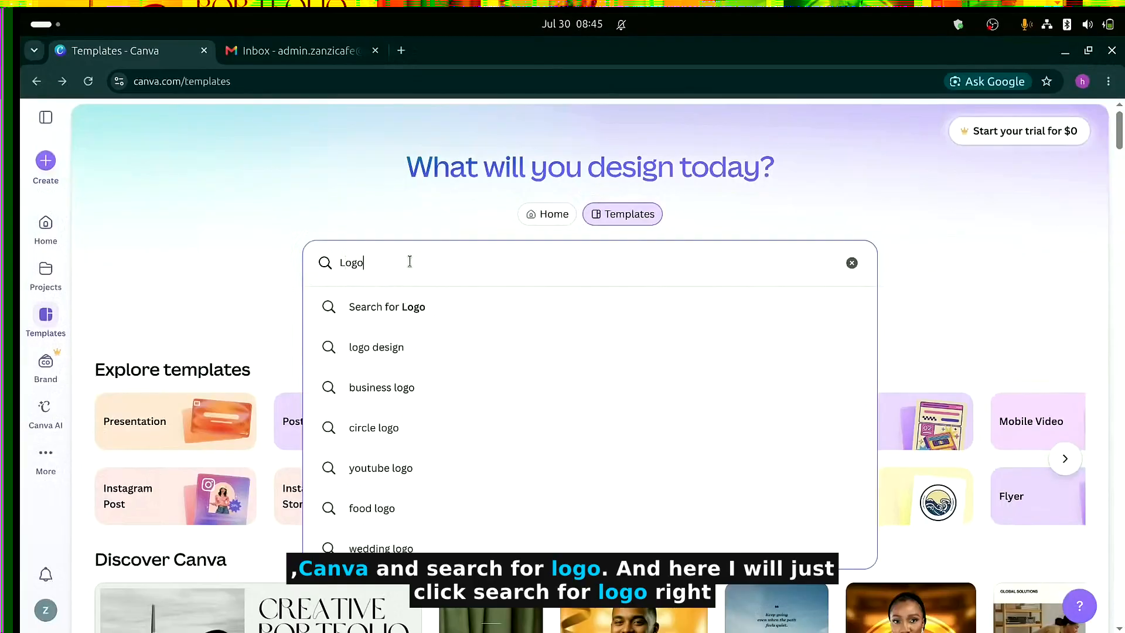
- Create a blank design from the Logo template search and set its page background colour to #F7F1E8
left_click(375, 304)
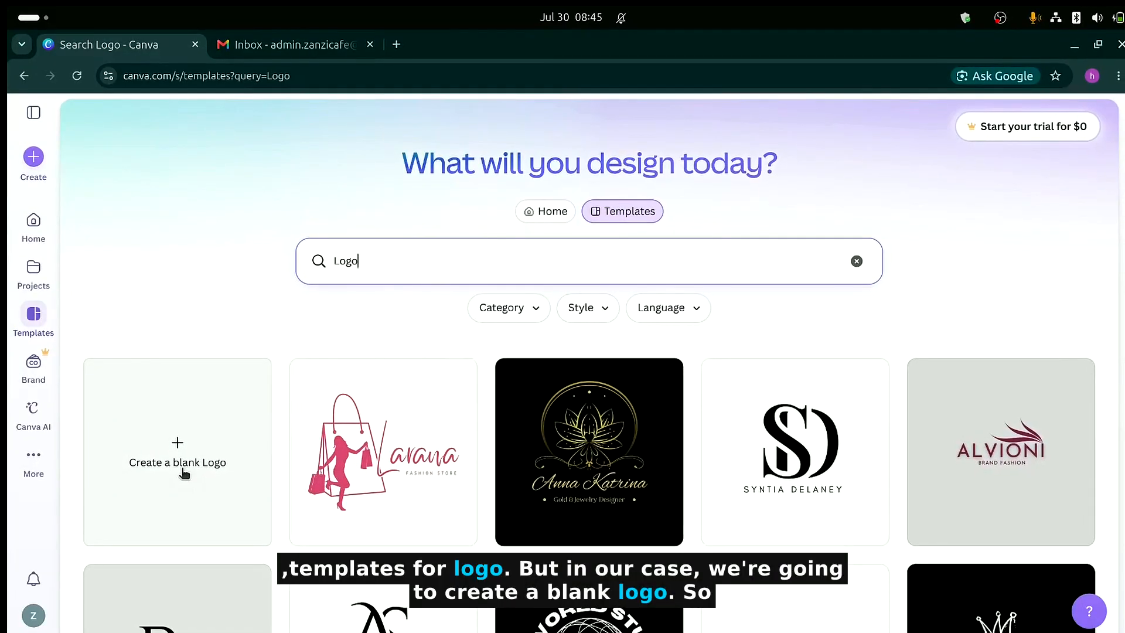
left_click(183, 469)
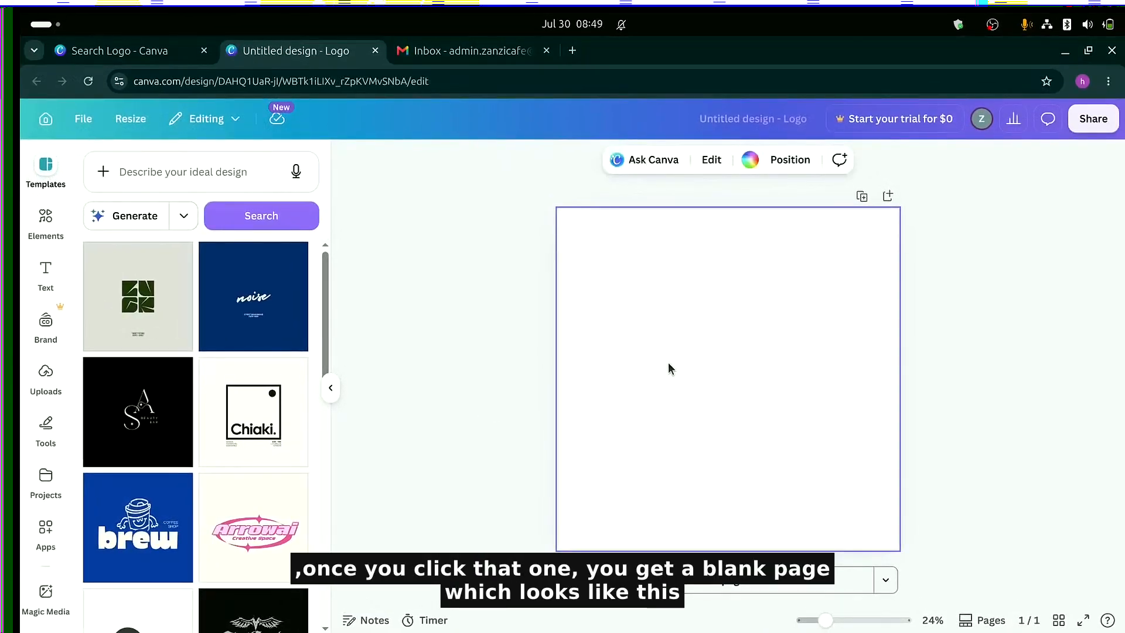
left_click(748, 158)
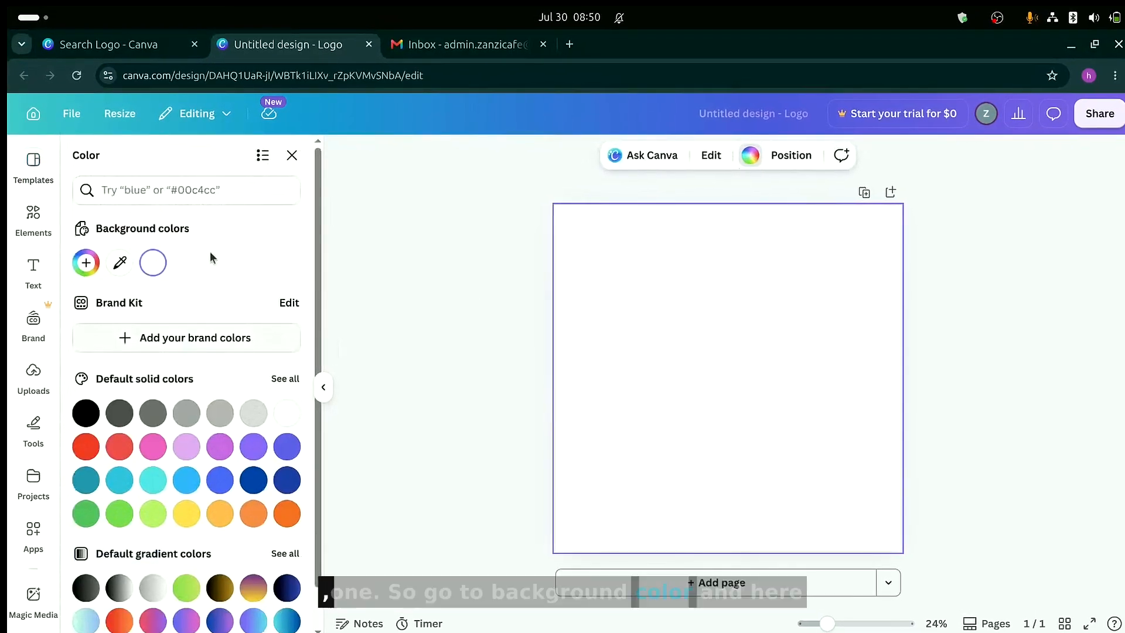
left_click(188, 195)
type("c")
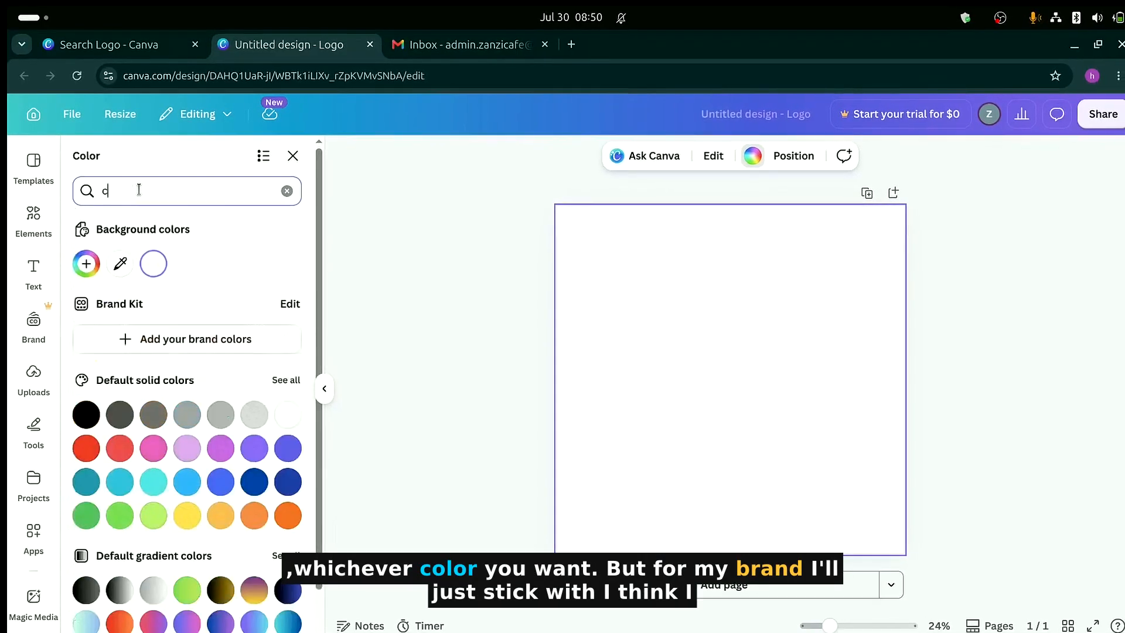
type("#")
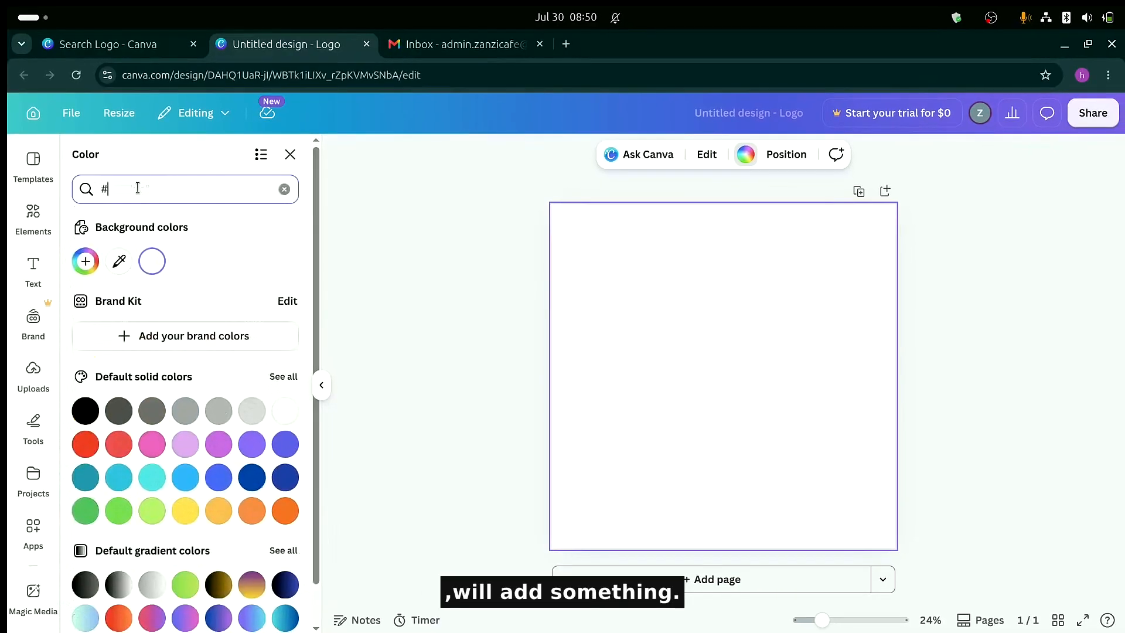
type("F7F")
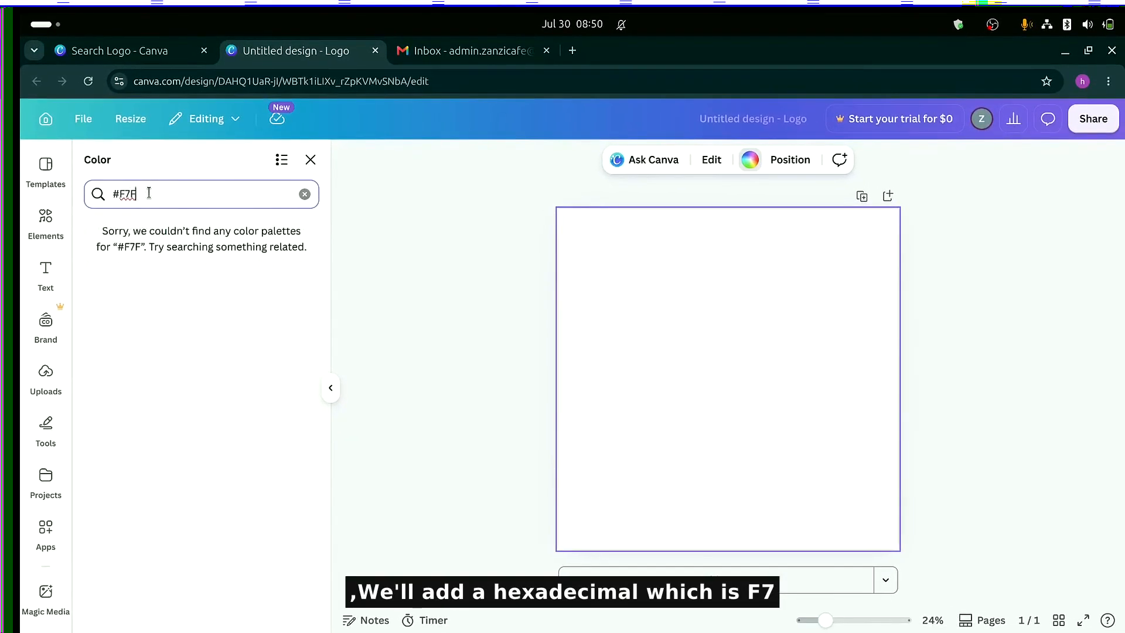
type("1E8")
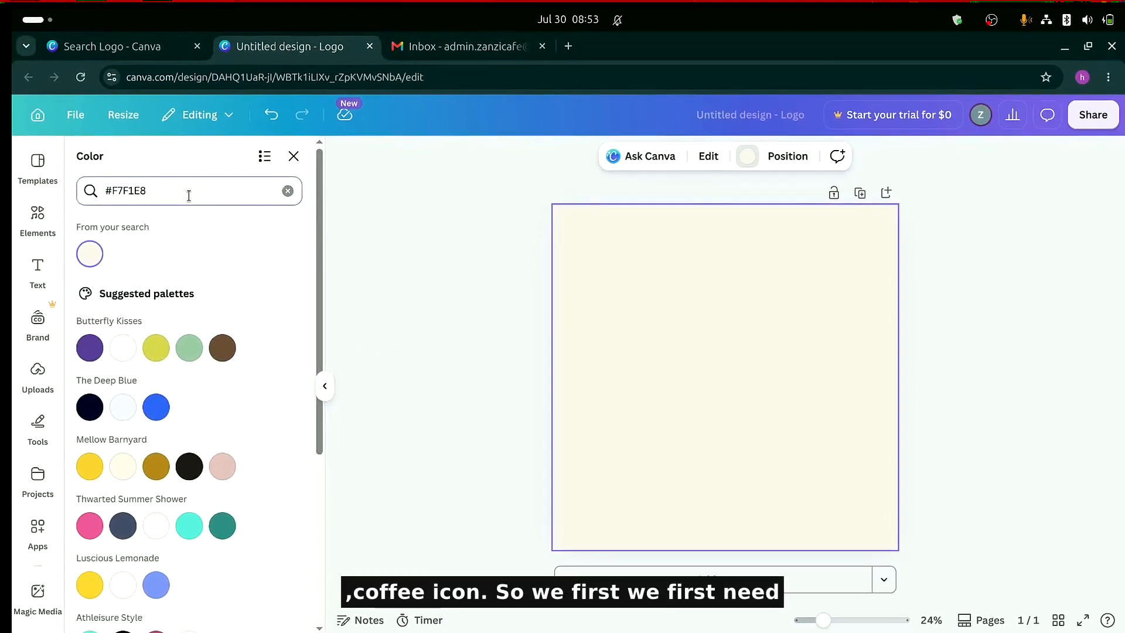
left_click(296, 159)
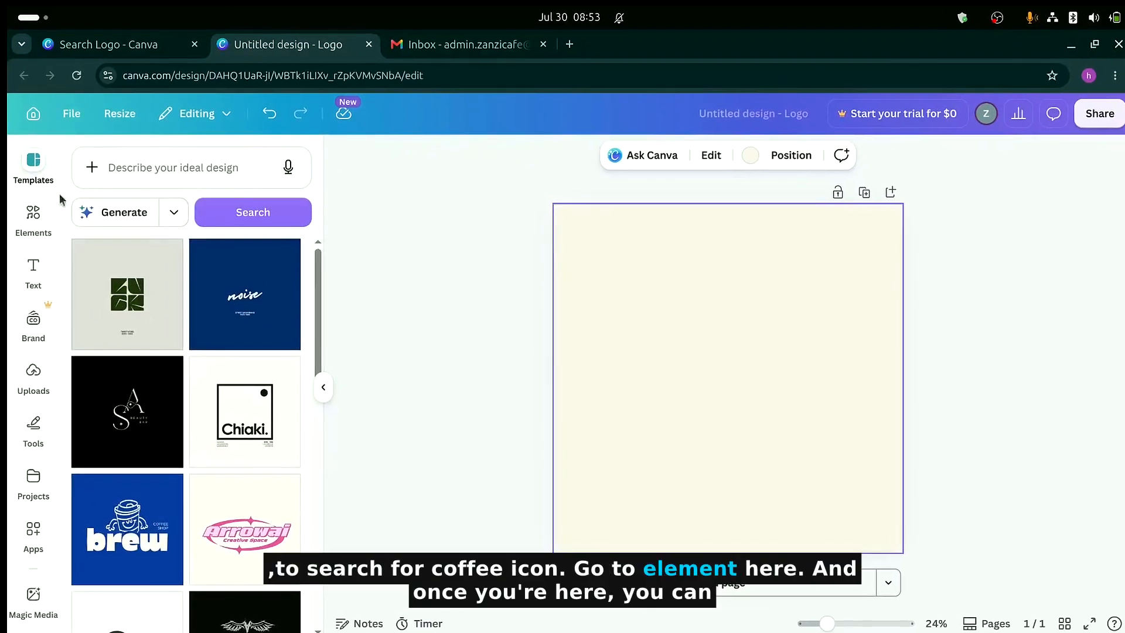
- Search the elements for "coffee cup outline" graphics and add the free reddish-brown steaming cup to the page
left_click(33, 217)
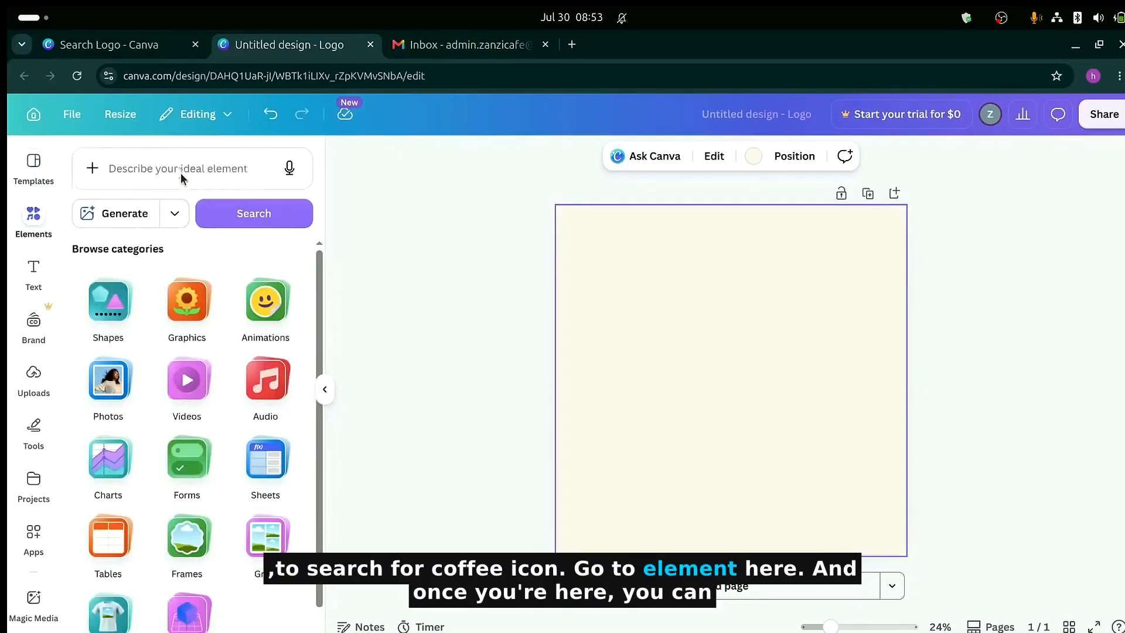
left_click(182, 175)
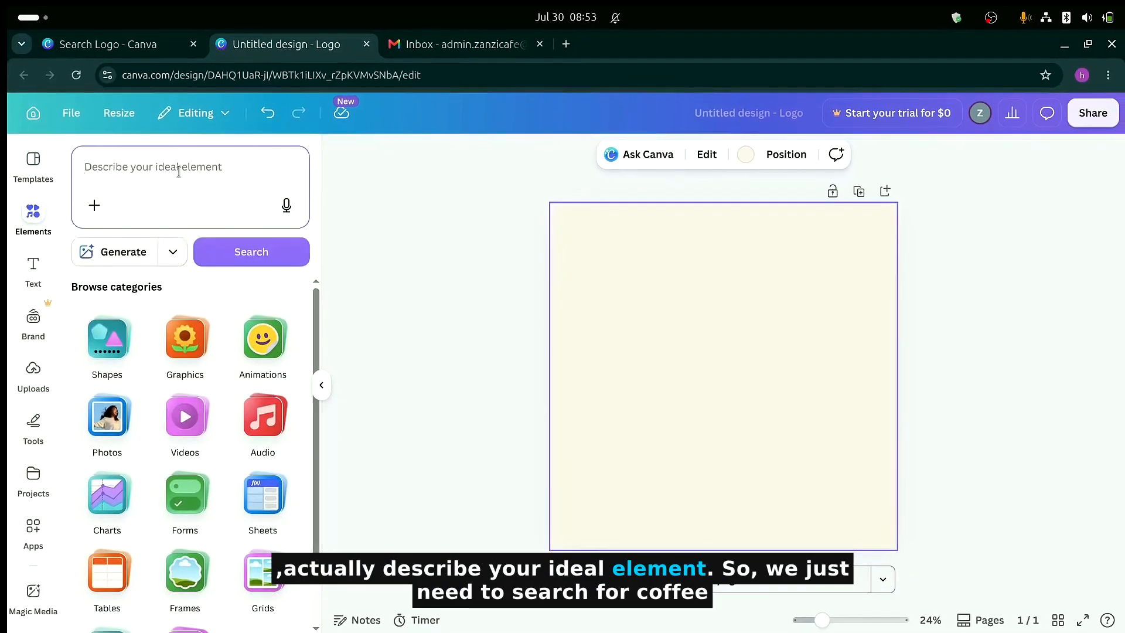
type("coffee cu")
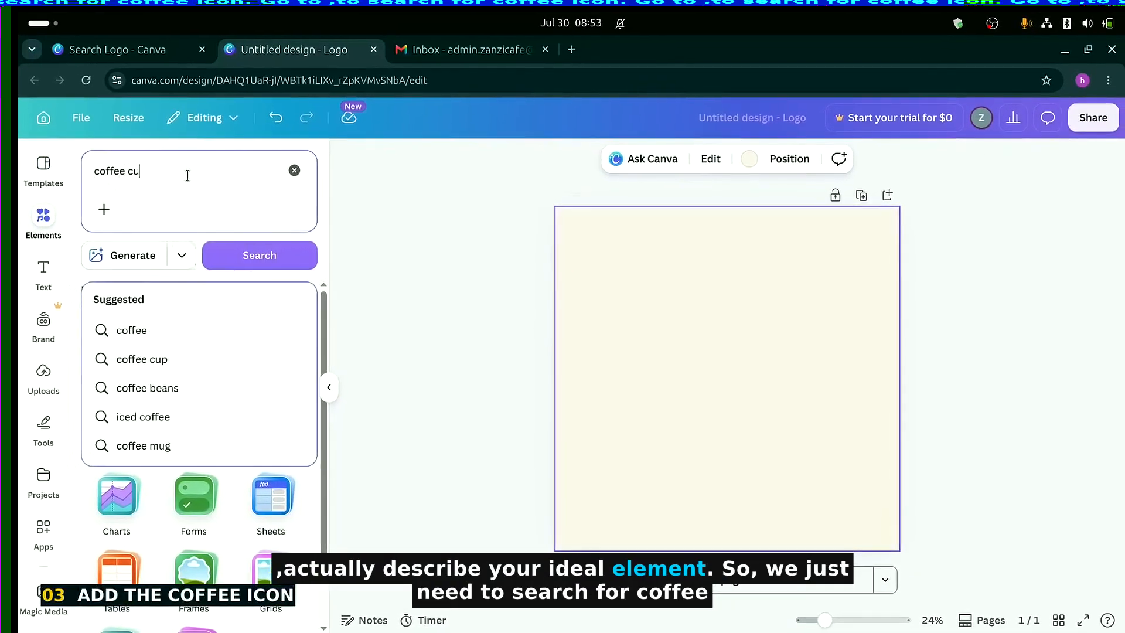
type("p outline")
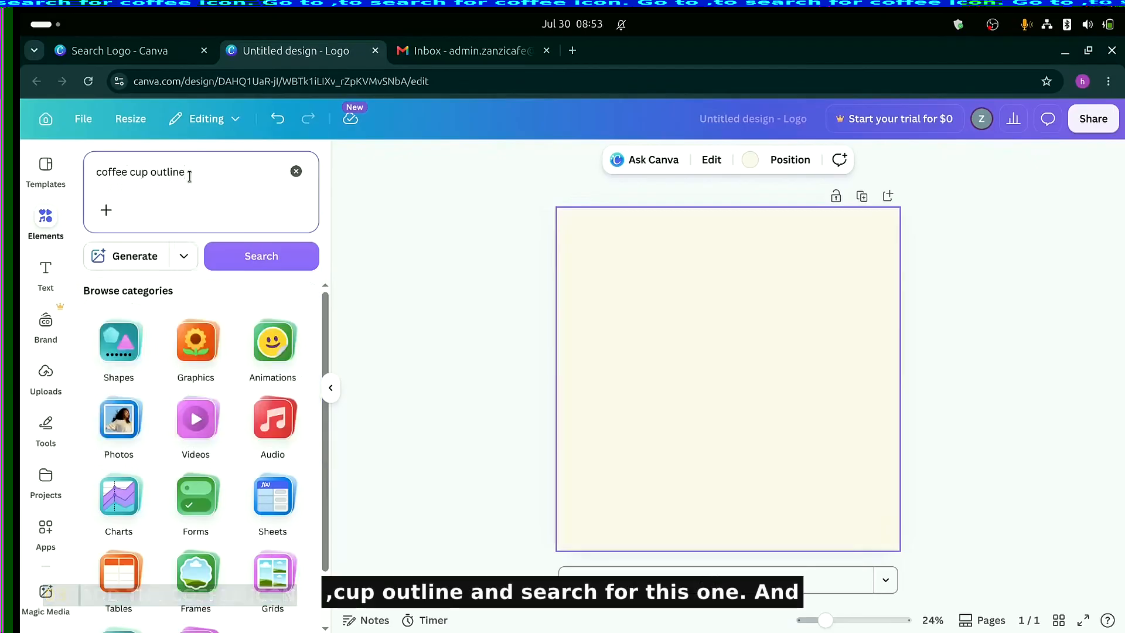
left_click(237, 258)
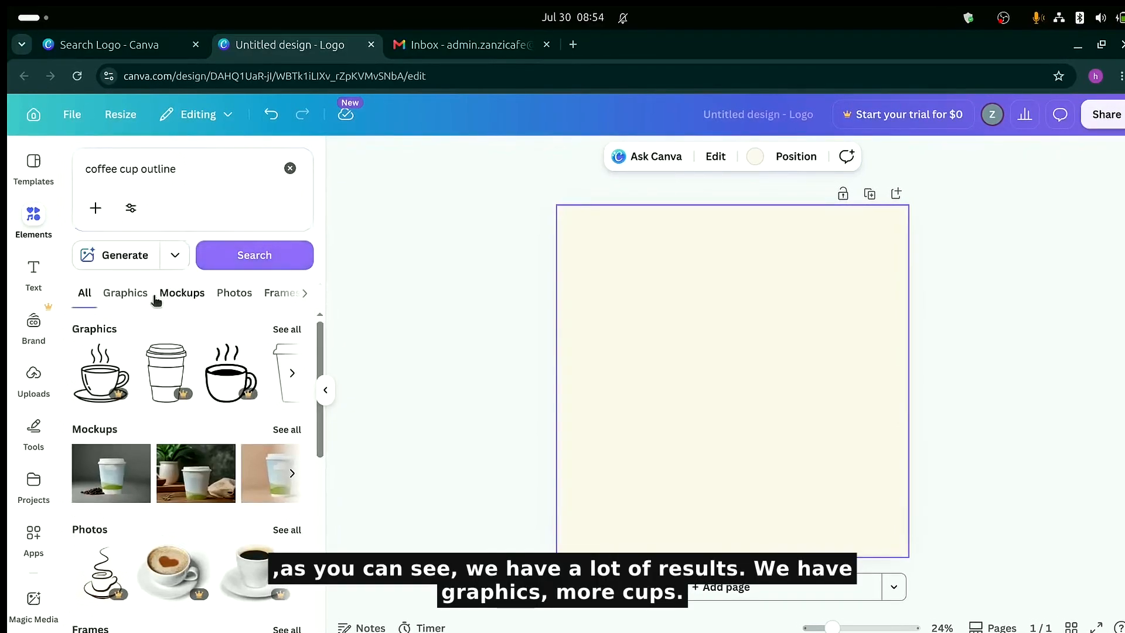
left_click(287, 329)
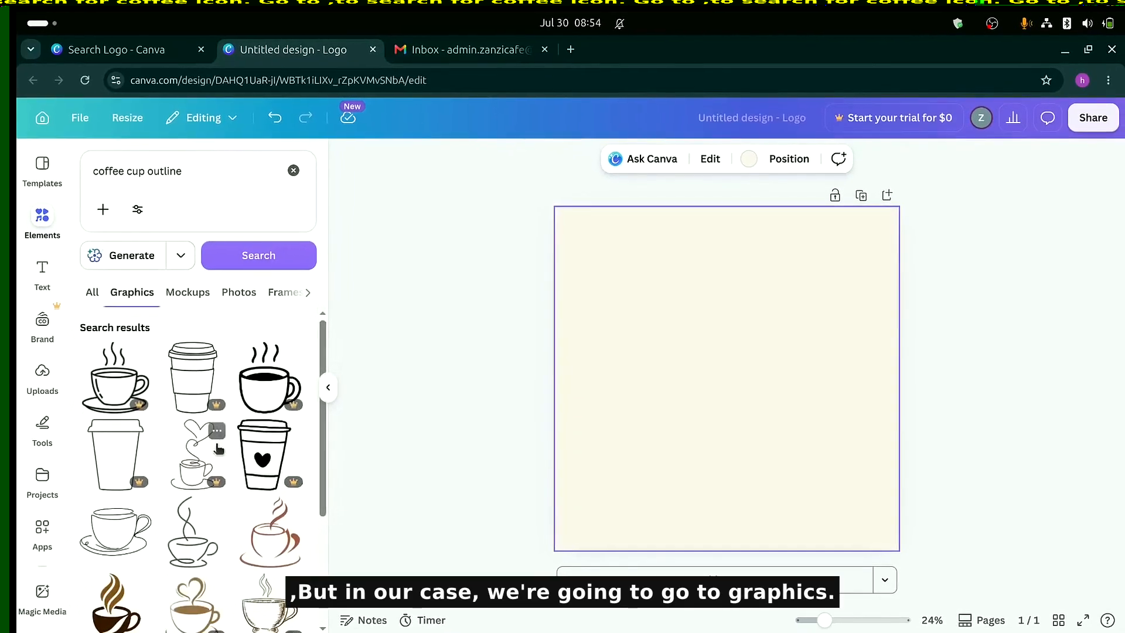
scroll(179, 471, "down", 2)
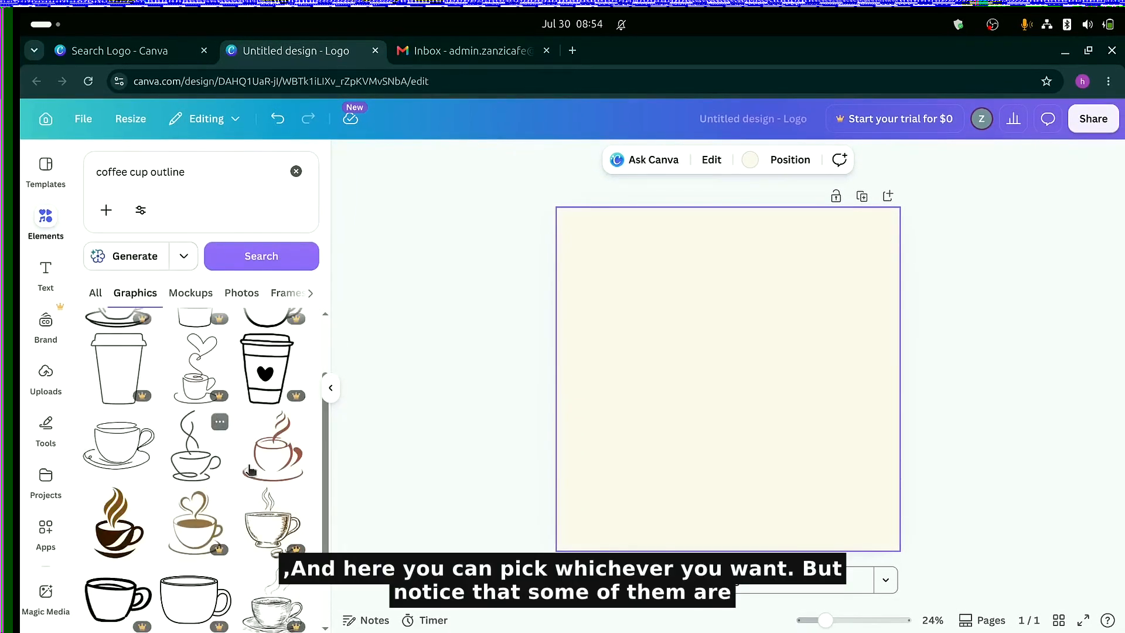
left_click(273, 468)
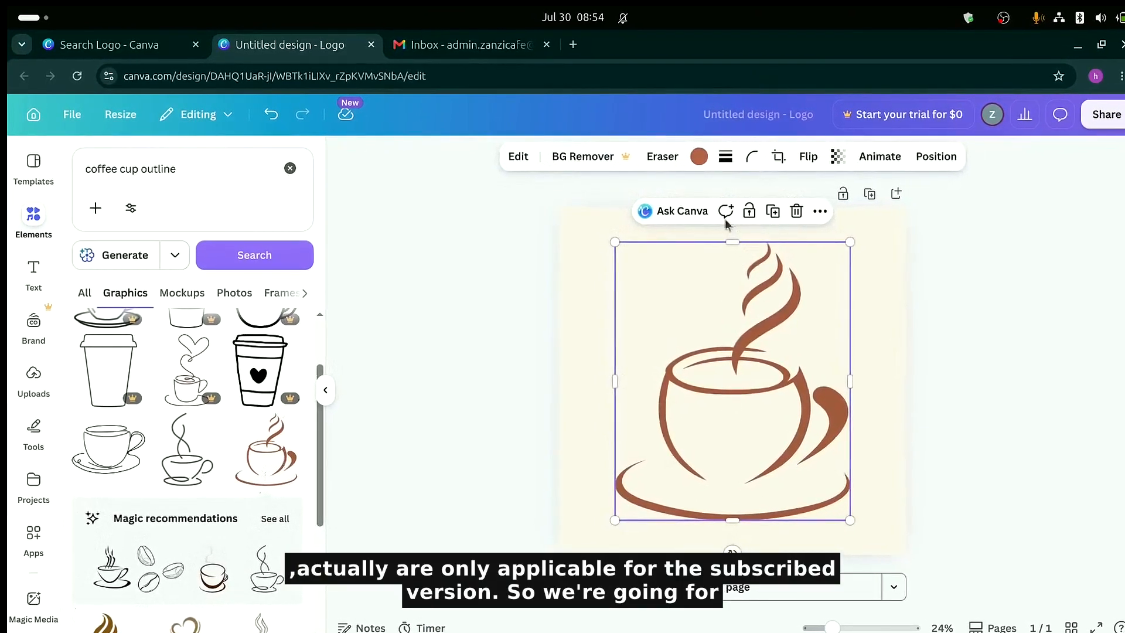
- Recolour the coffee cup graphic to dark brown #5a3825
left_click(697, 159)
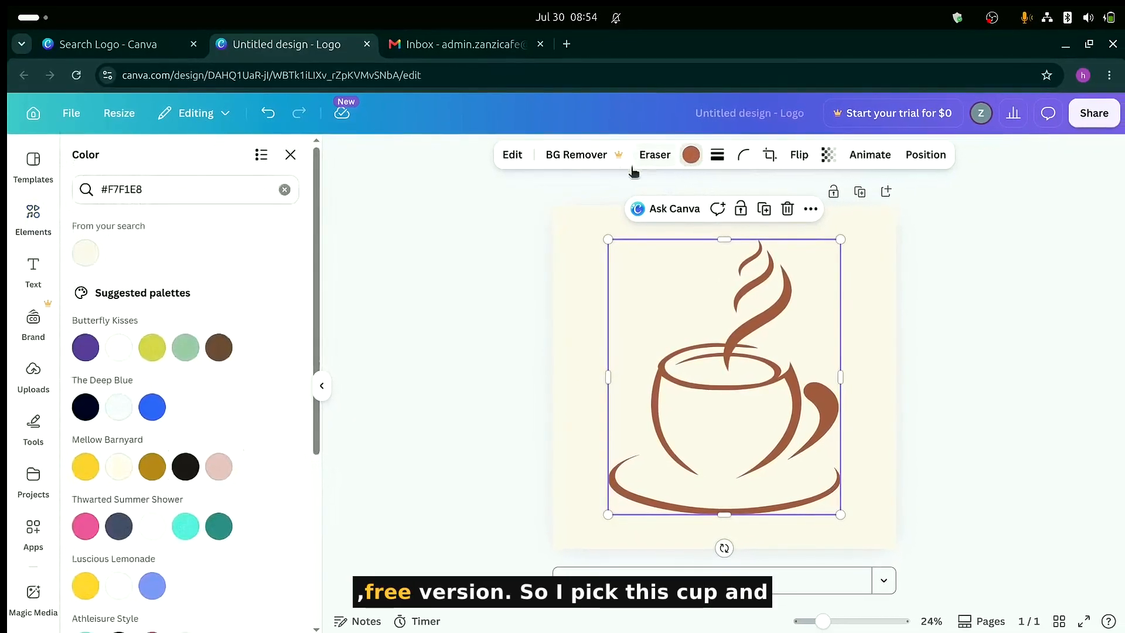
left_click(160, 192)
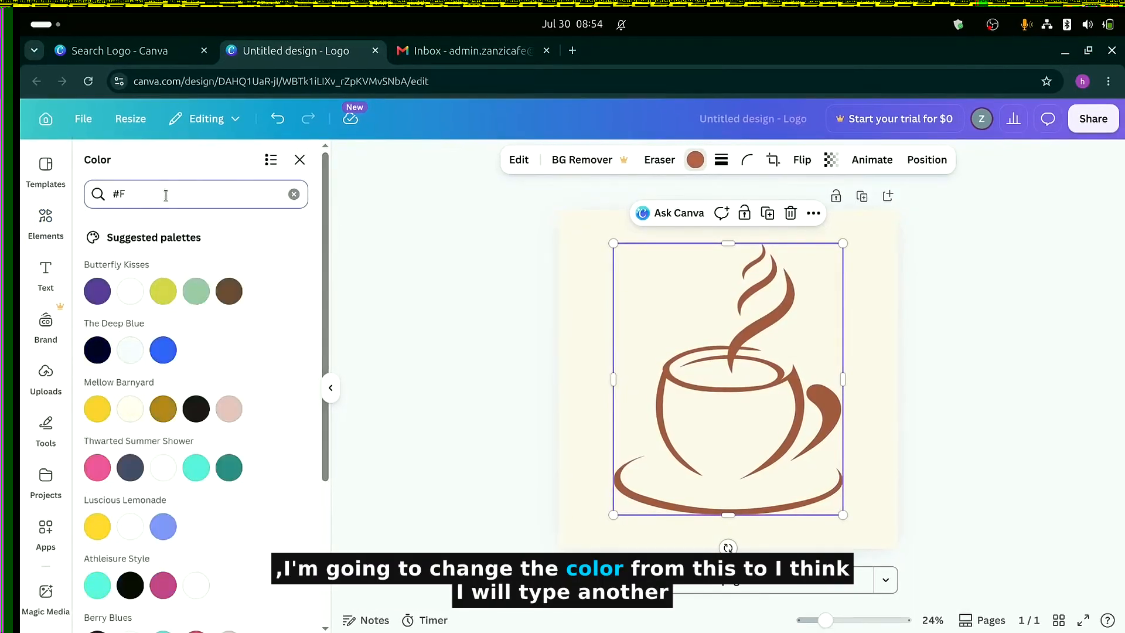
key("BackSpace")
type("5a")
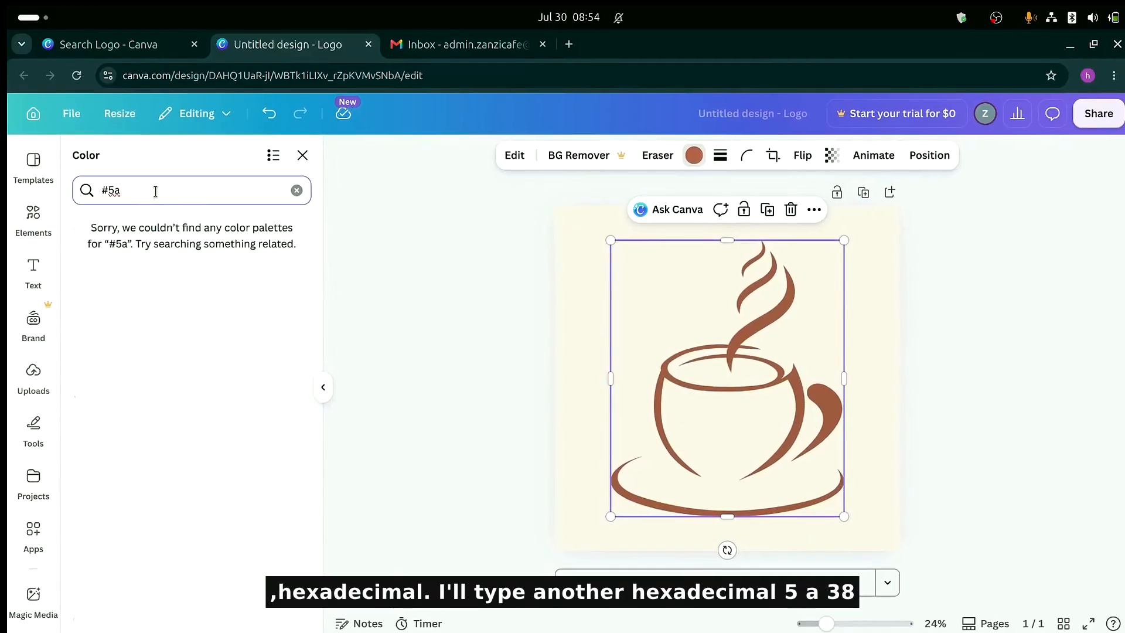
type("3825")
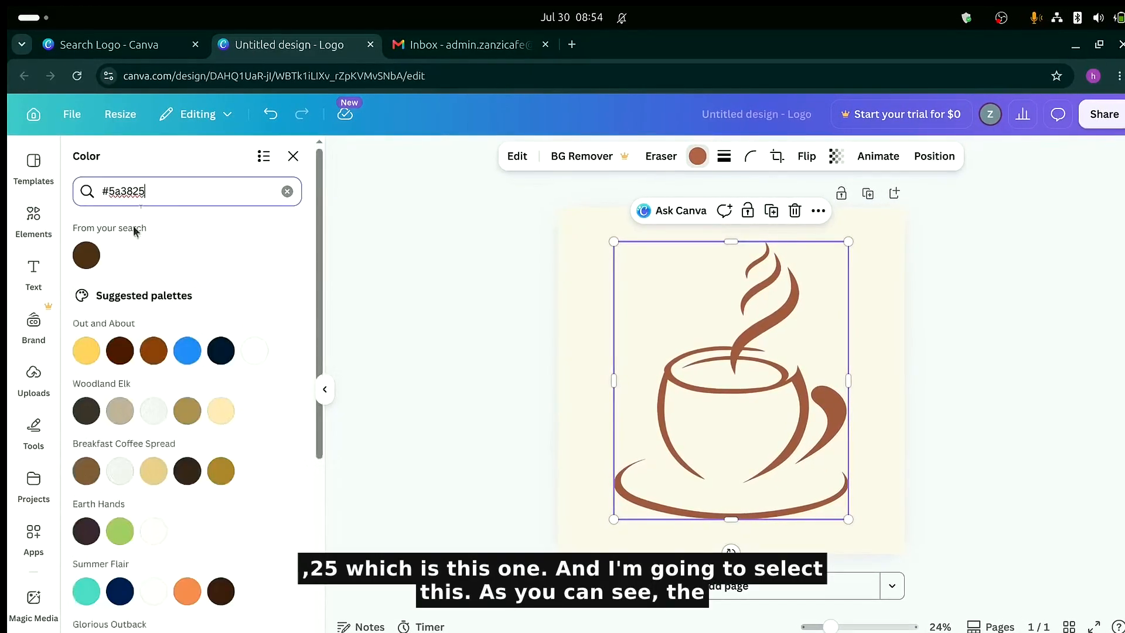
left_click(88, 256)
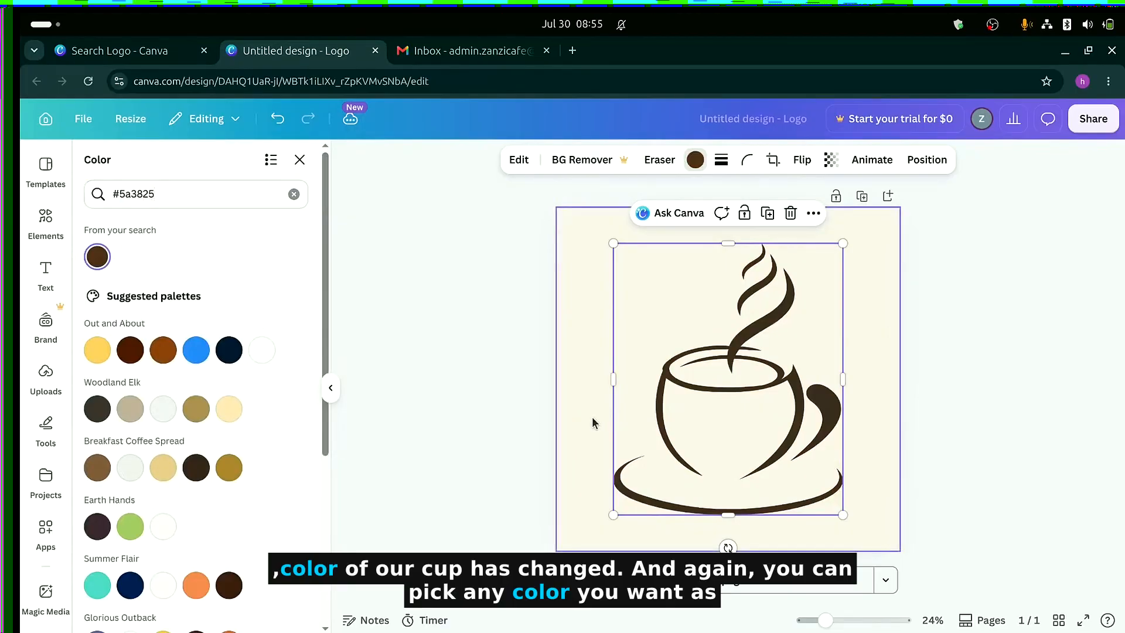
left_click(593, 422)
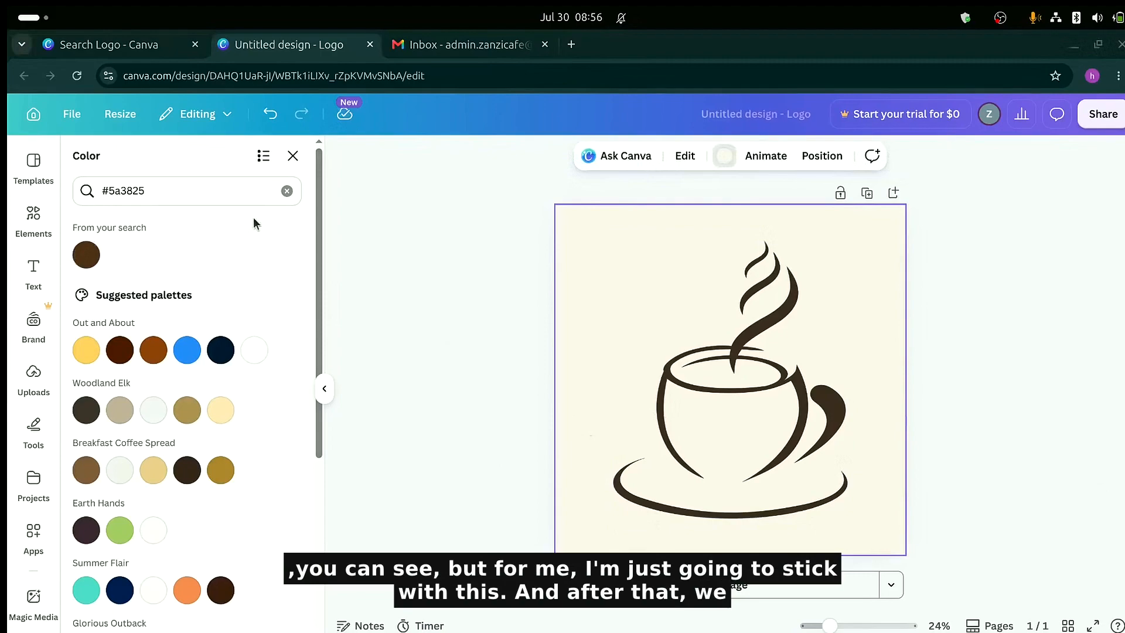
left_click(293, 155)
- Search the graphics for "tropical leaf outline" and add the free thin-lined leafy branch to the logo
left_click(34, 217)
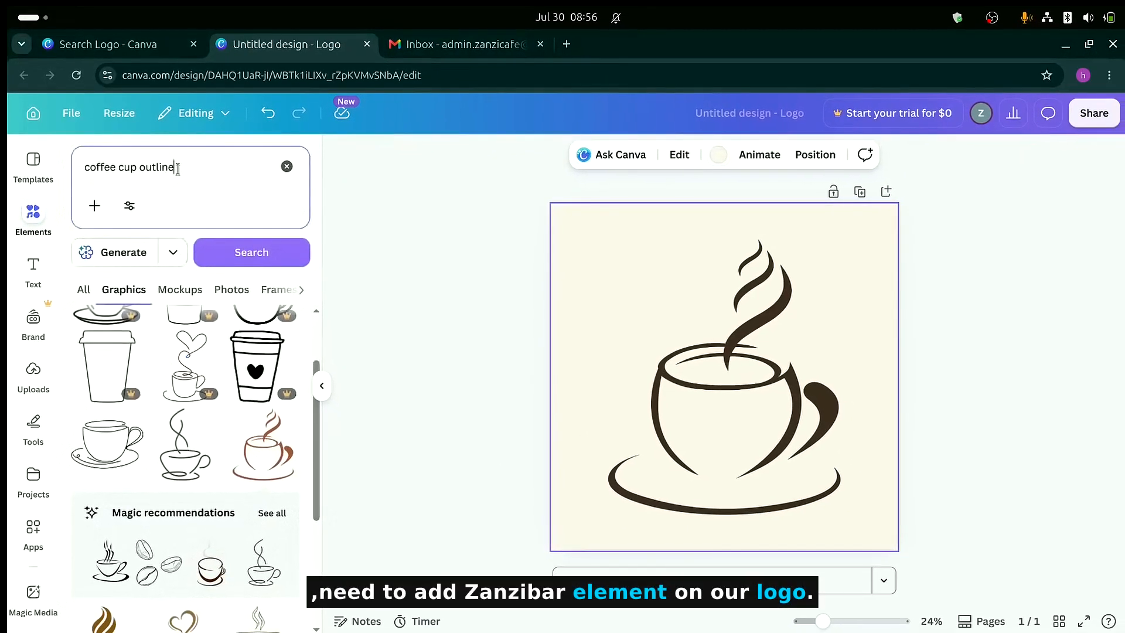
left_click(178, 169)
key("BackSpace")
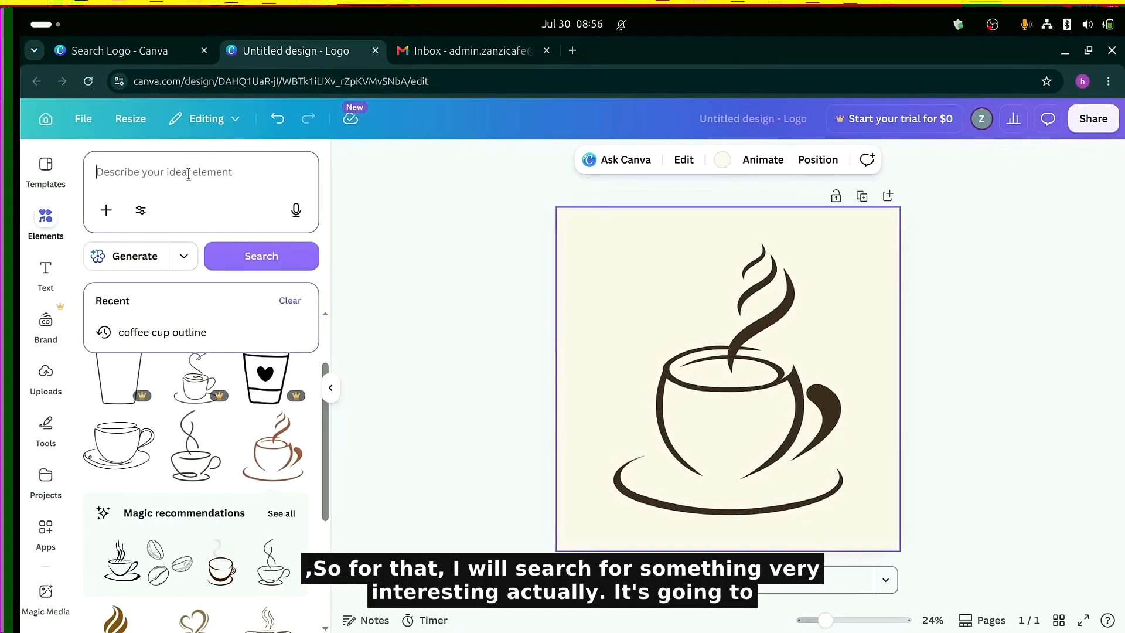
type("tropic")
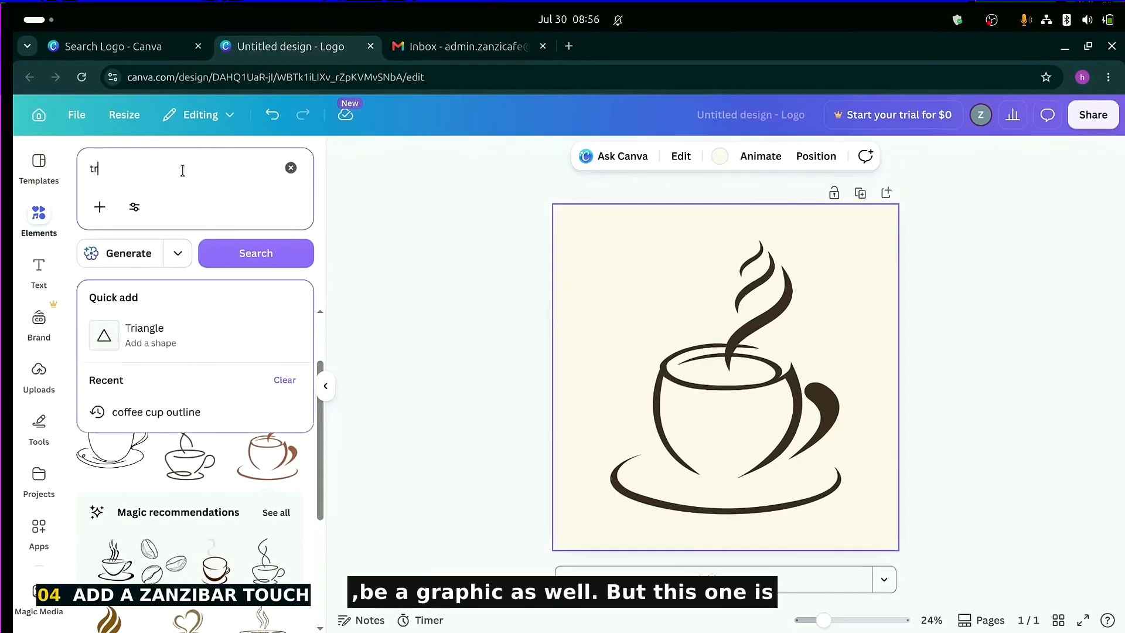
type("al leaf outlin")
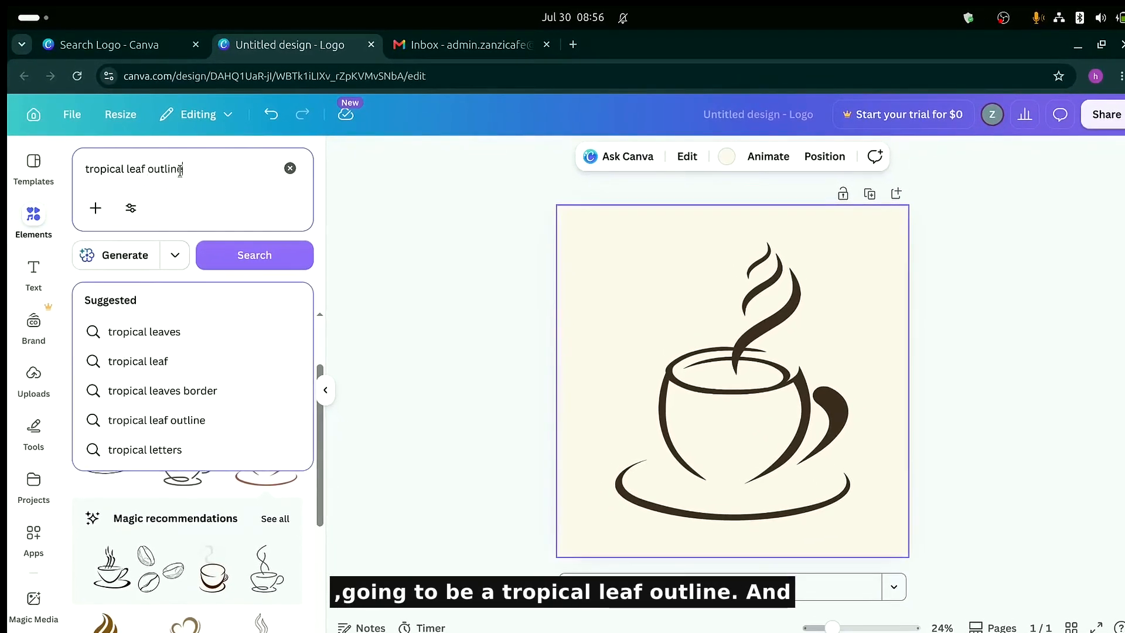
type("e")
key("Return")
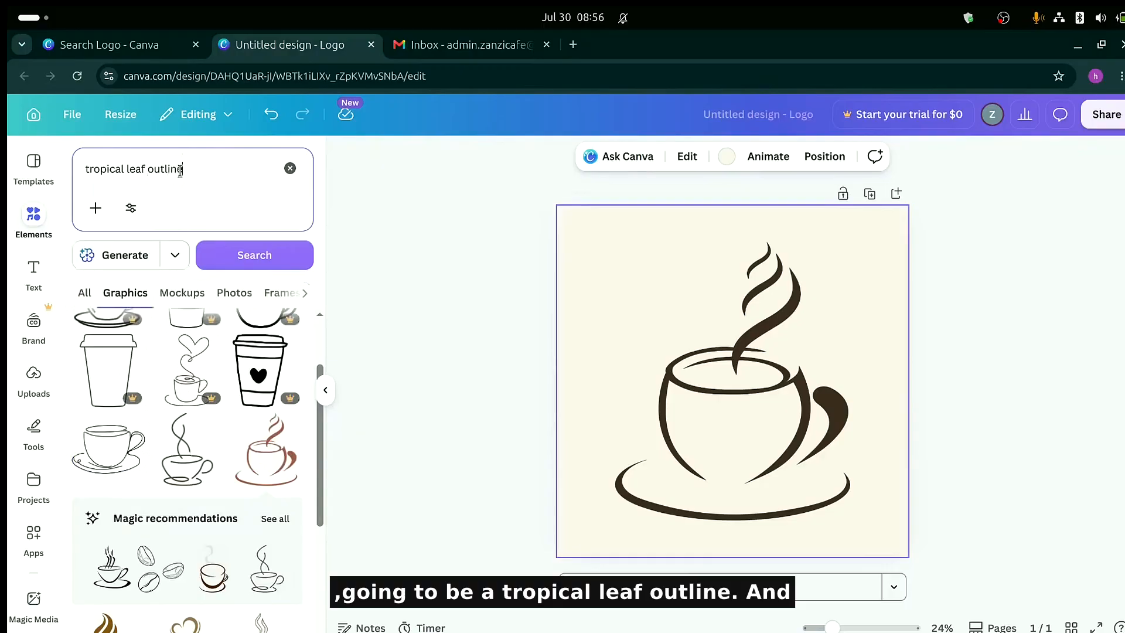
left_click(216, 258)
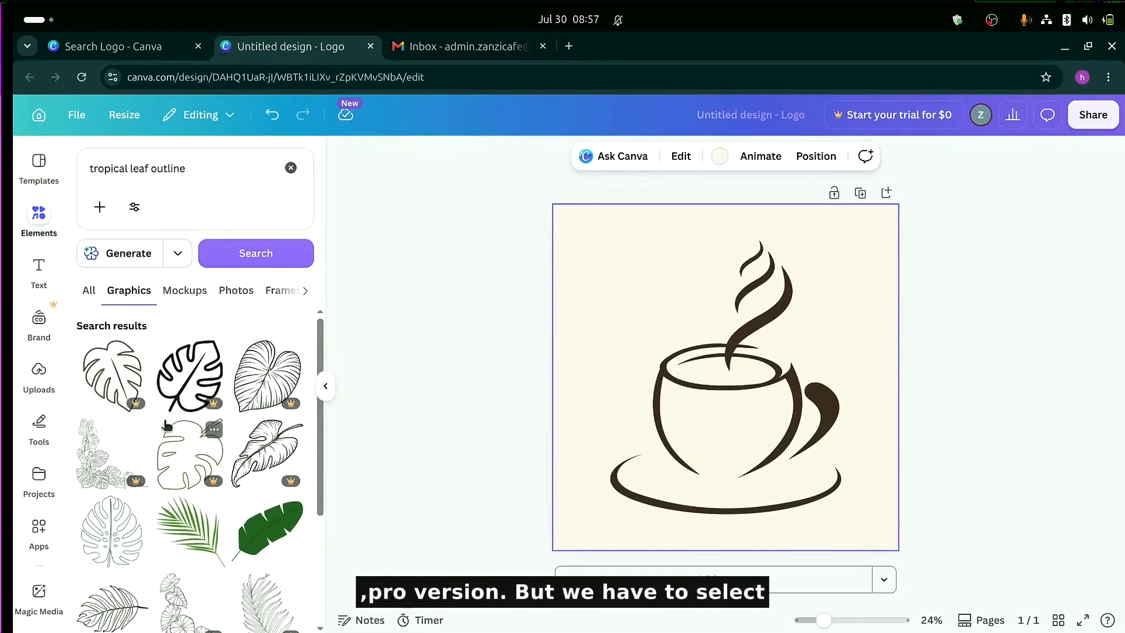
scroll(166, 425, "down", 3)
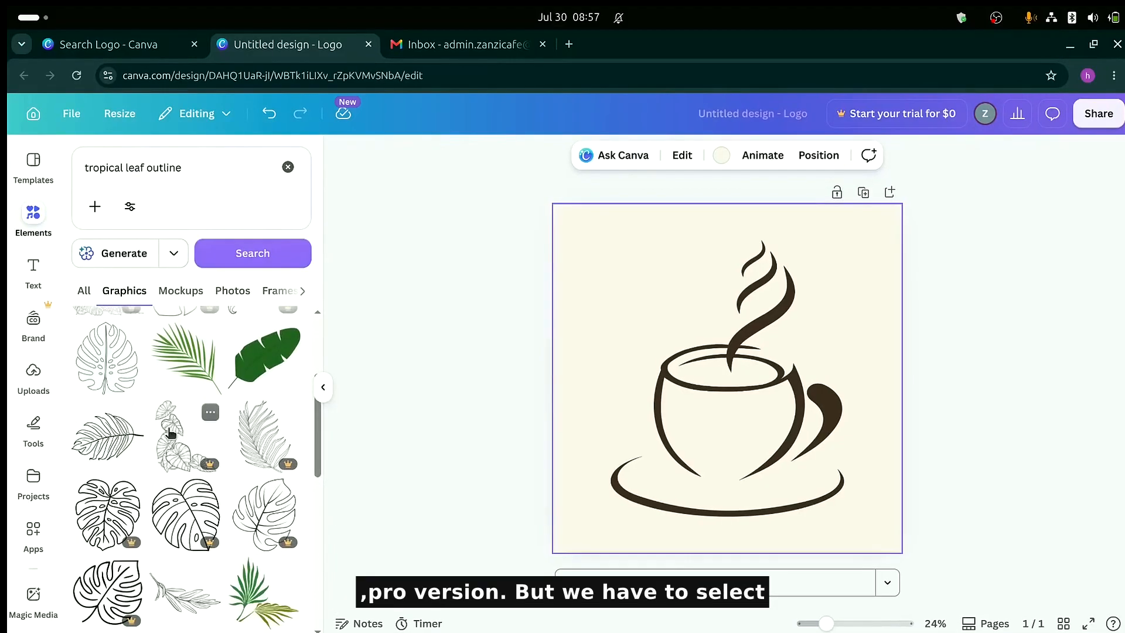
scroll(169, 433, "down", 3)
left_click(179, 421)
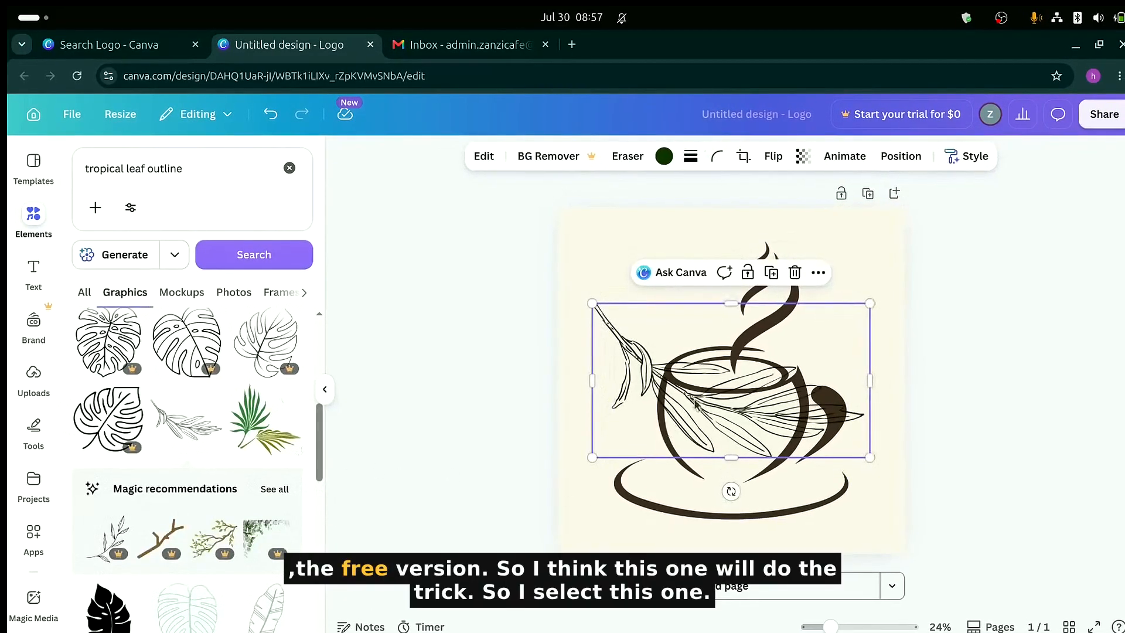
- Set the leafy branch's colour to the default Deep green, #17320b
left_click(664, 157)
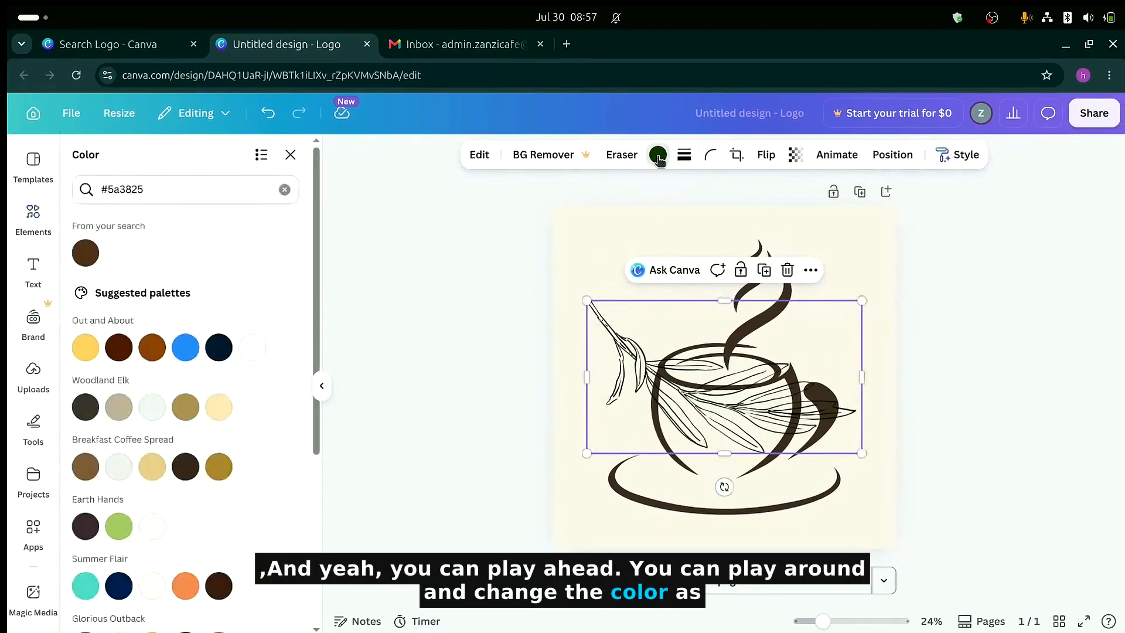
left_click_drag(148, 189, 109, 193)
type("deep gree")
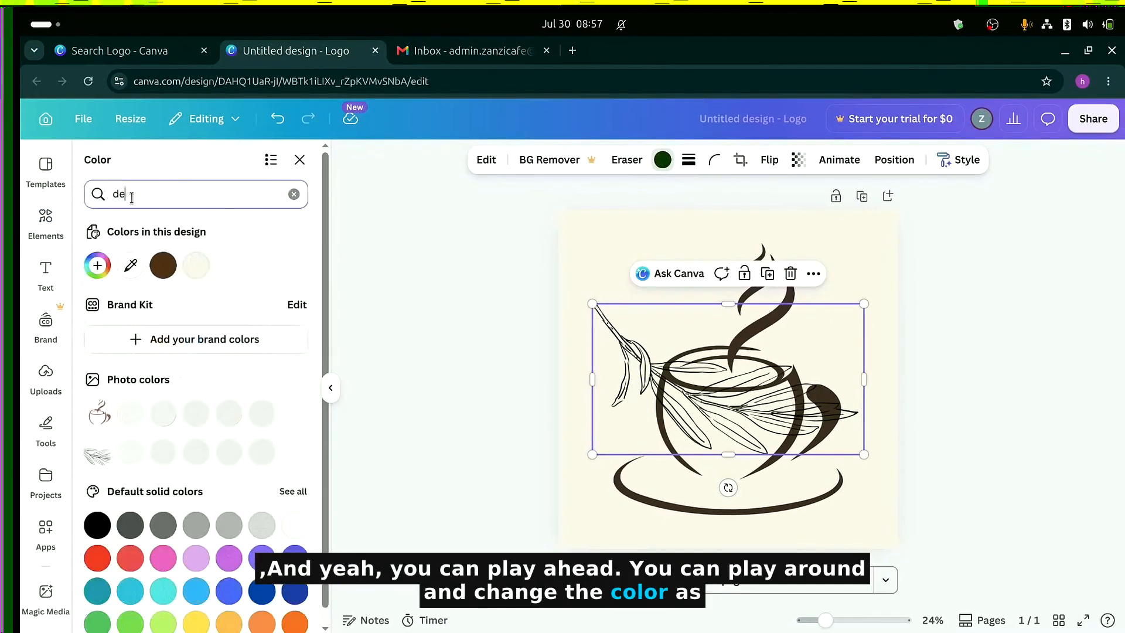
type("n")
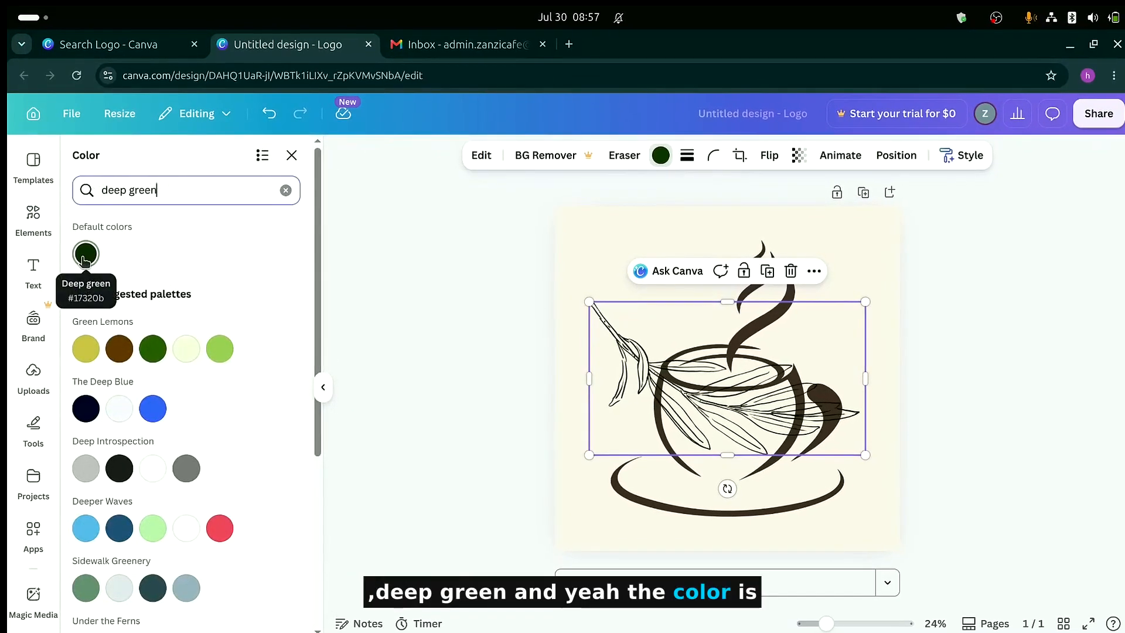
left_click(86, 260)
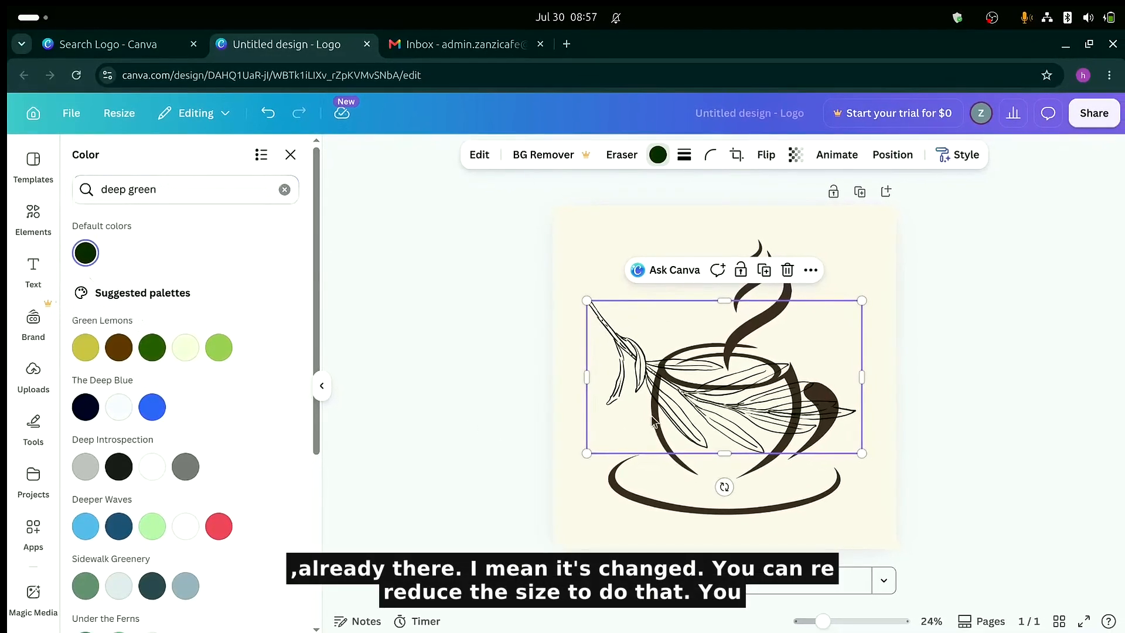
- Shrink the leafy branch and place it inside the body of the coffee cup
left_click_drag(674, 378, 696, 397)
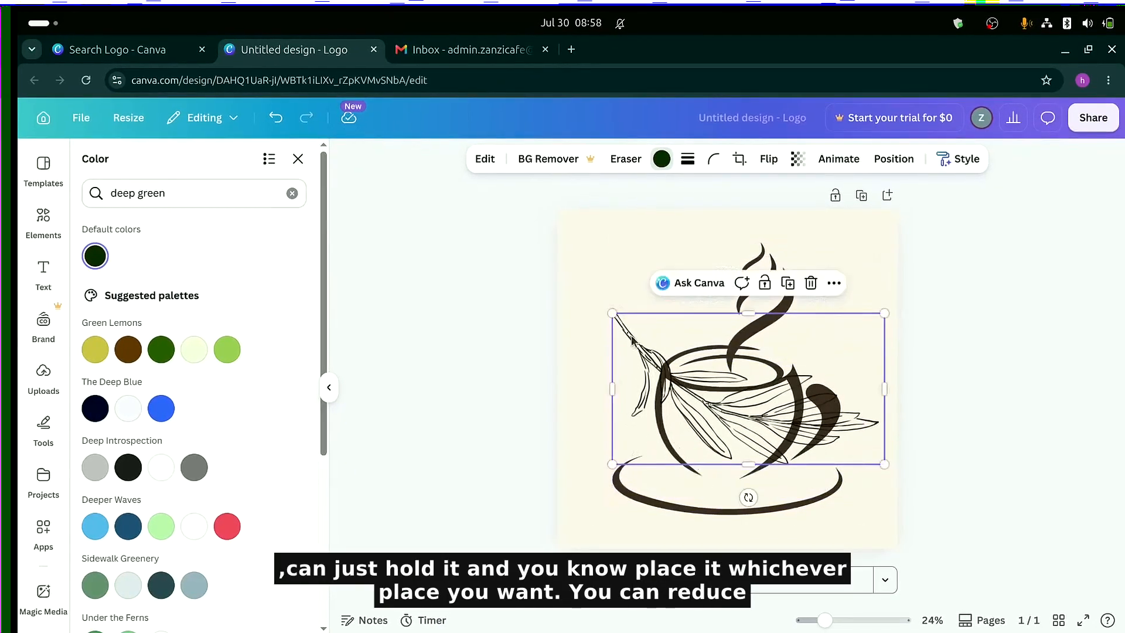
left_click_drag(612, 313, 649, 352)
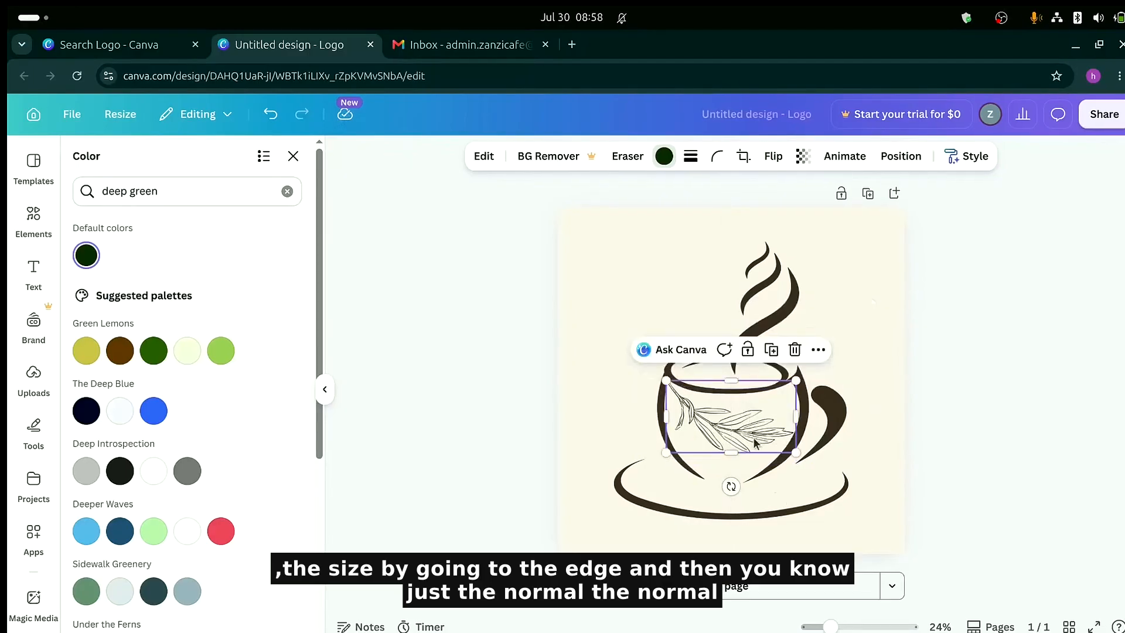
left_click(589, 480)
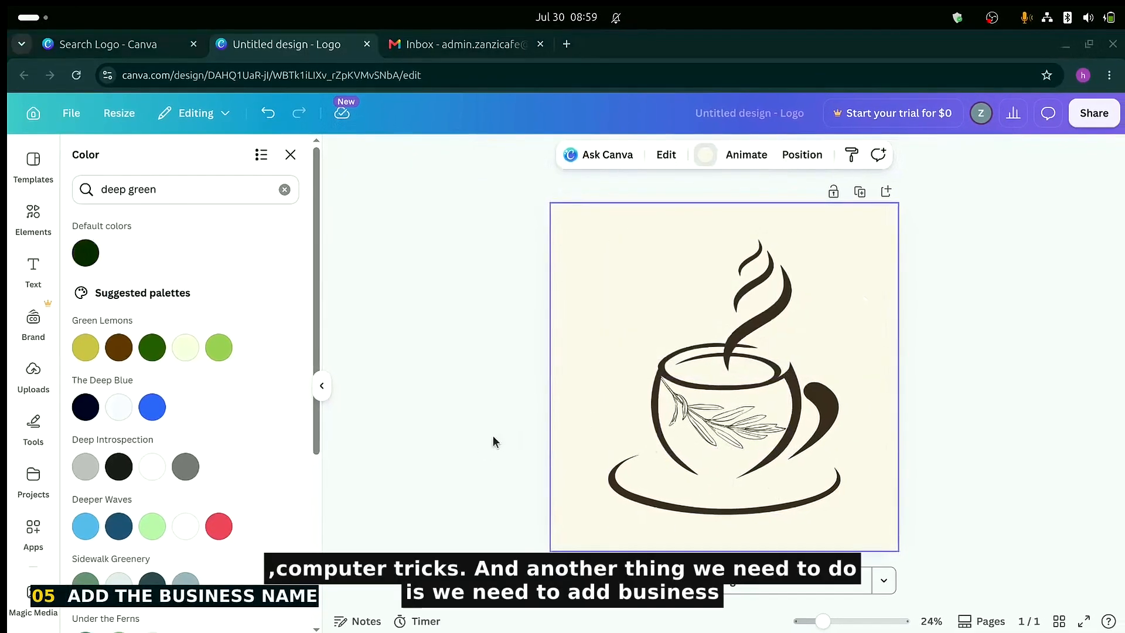
- Add a heading to the page with the business name "Zanzicafe"
left_click(291, 154)
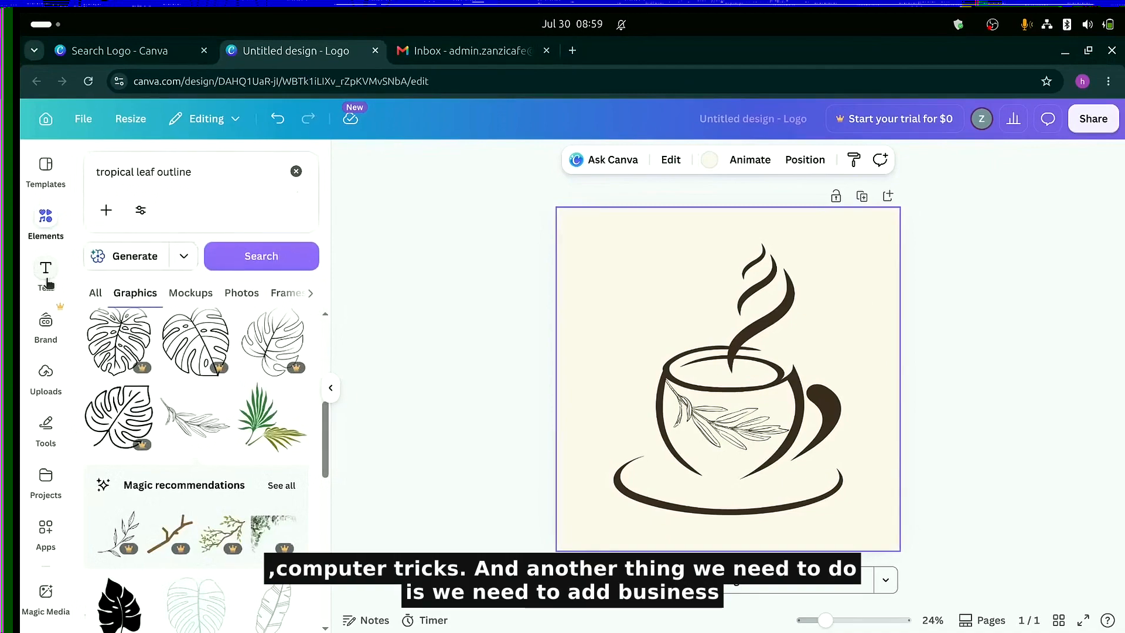
left_click(46, 283)
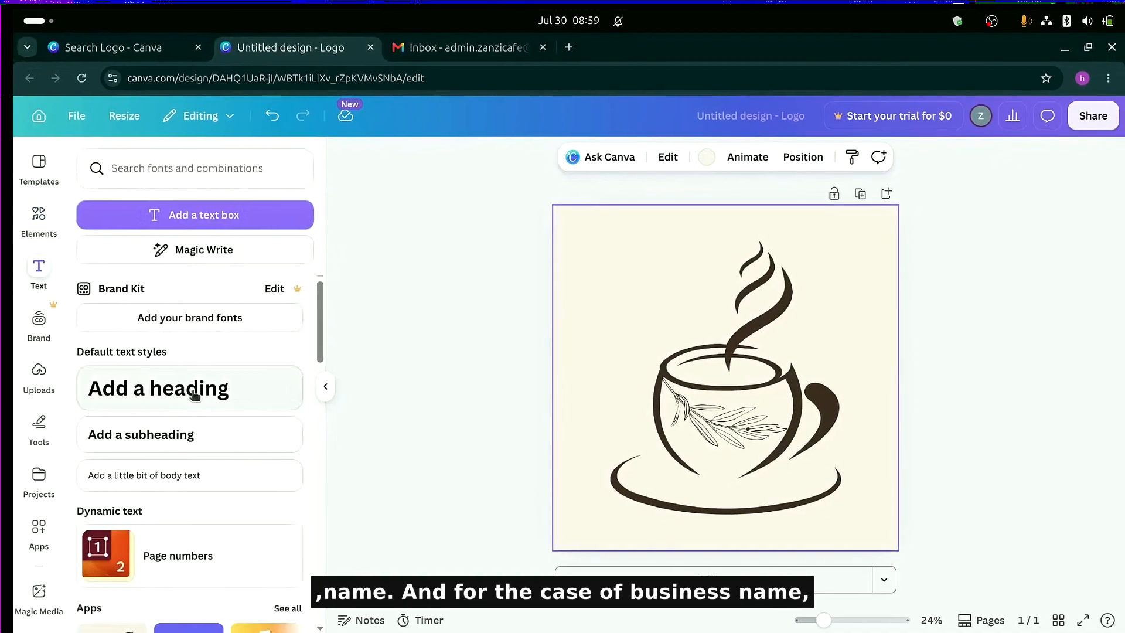
left_click(195, 396)
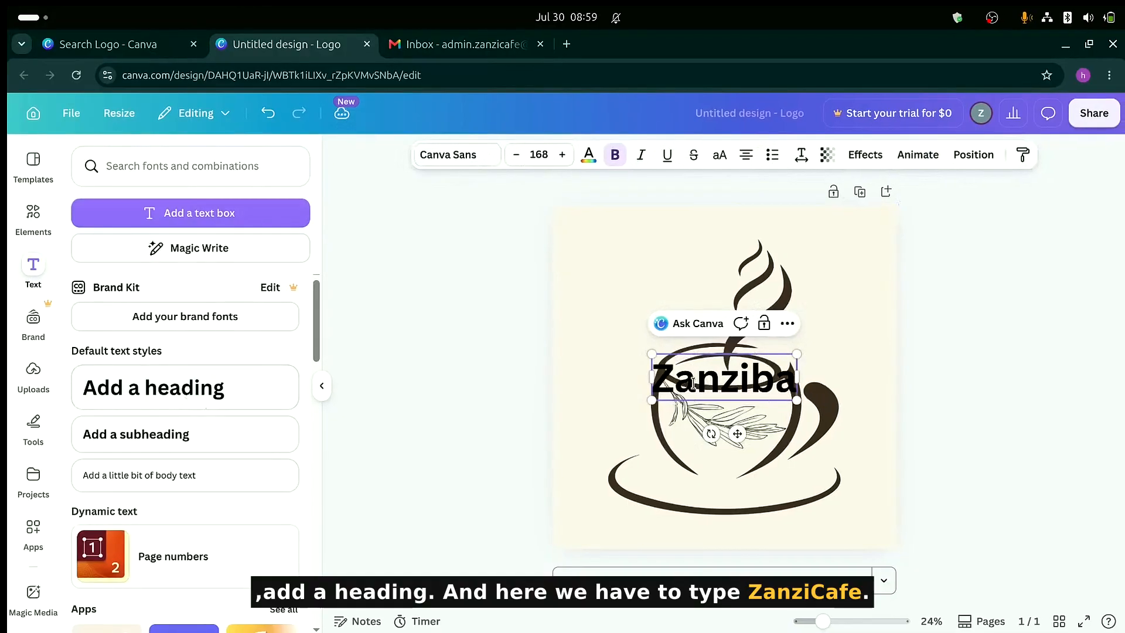
key("BackSpace")
key("BackSpace")
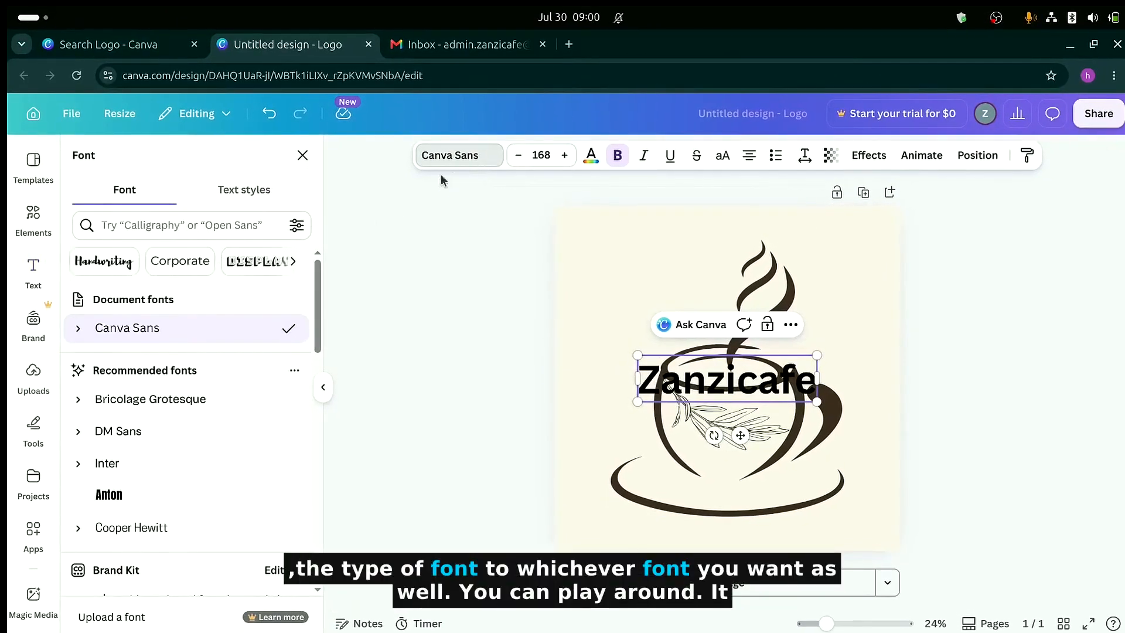
- Search the fonts for "Playfair Display Bold" and apply Playfair Display in Bold to the Zanzicafe heading
scroll(196, 350, "down", 3)
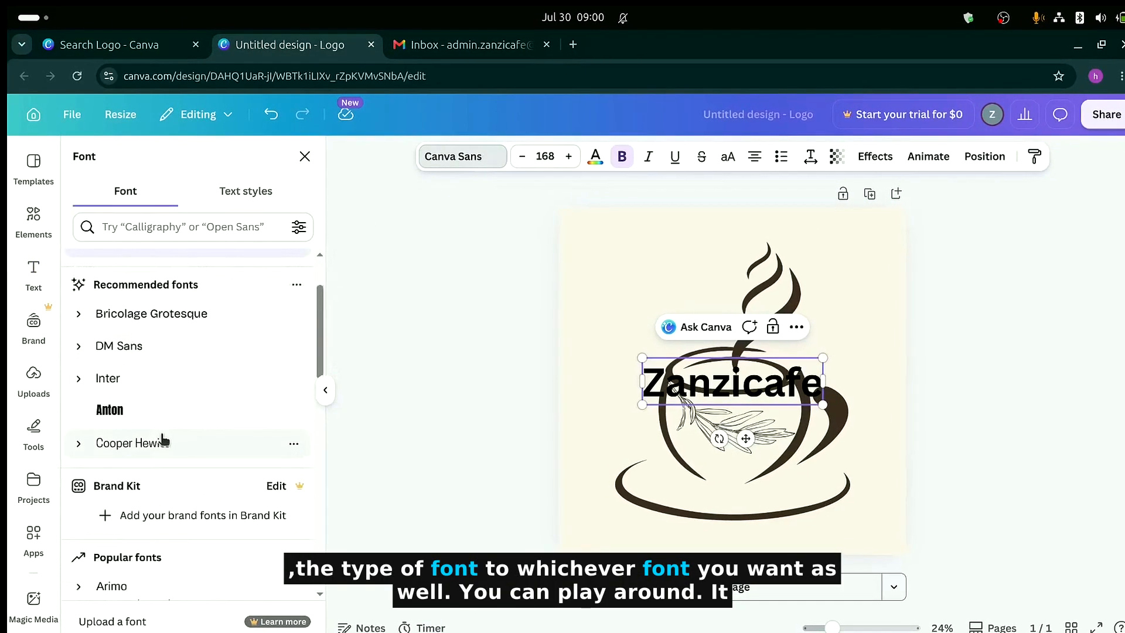
scroll(164, 440, "down", 3)
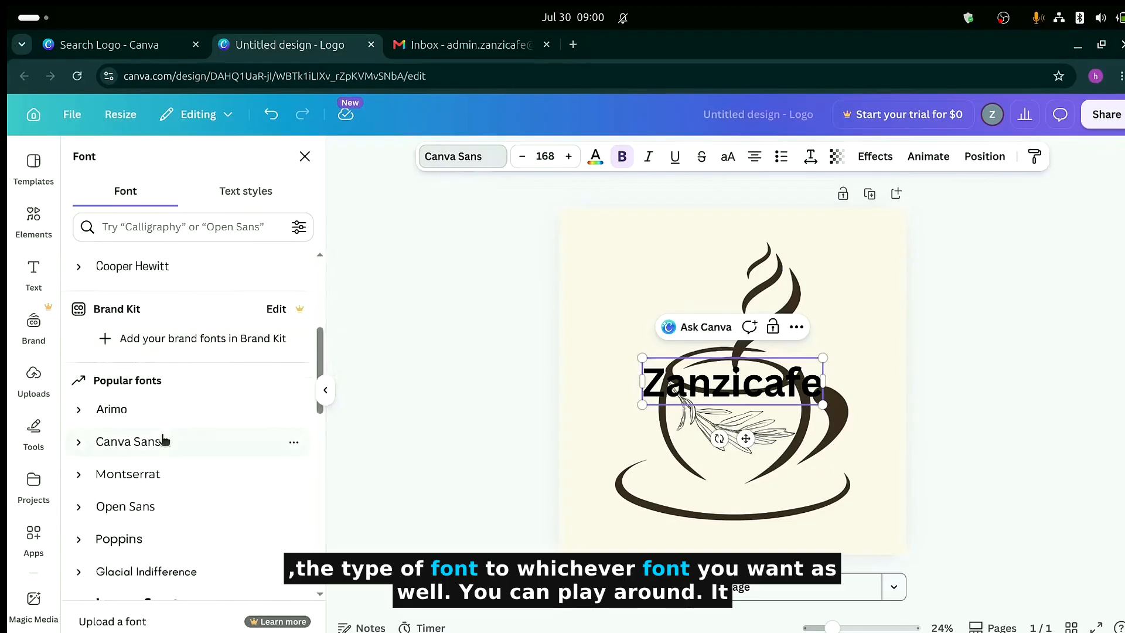
left_click(181, 227)
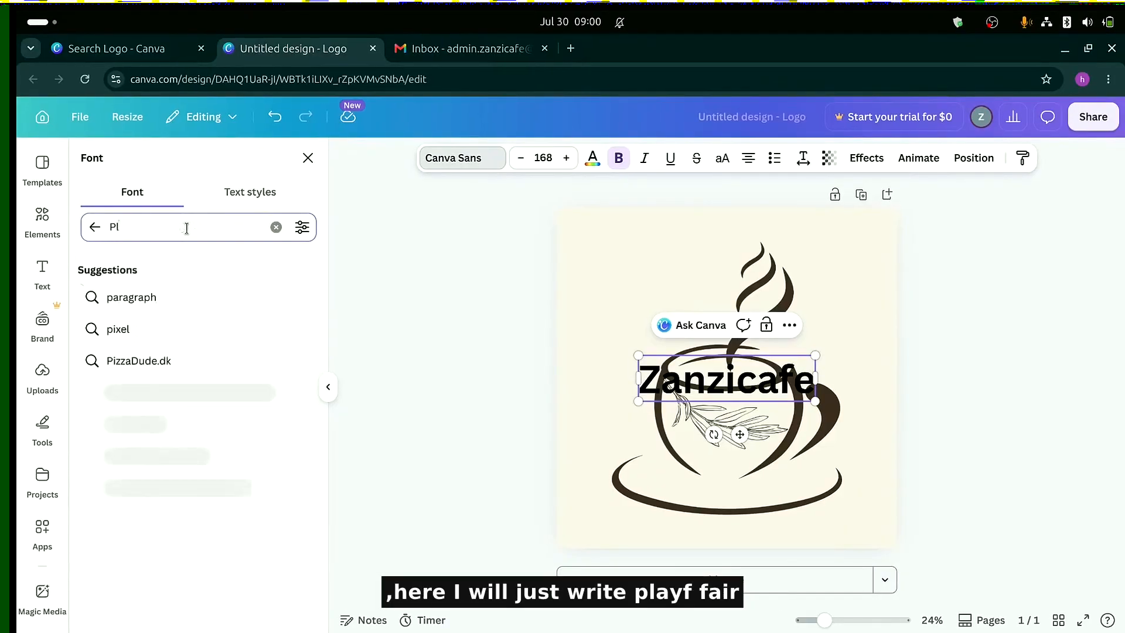
type("Playfair D")
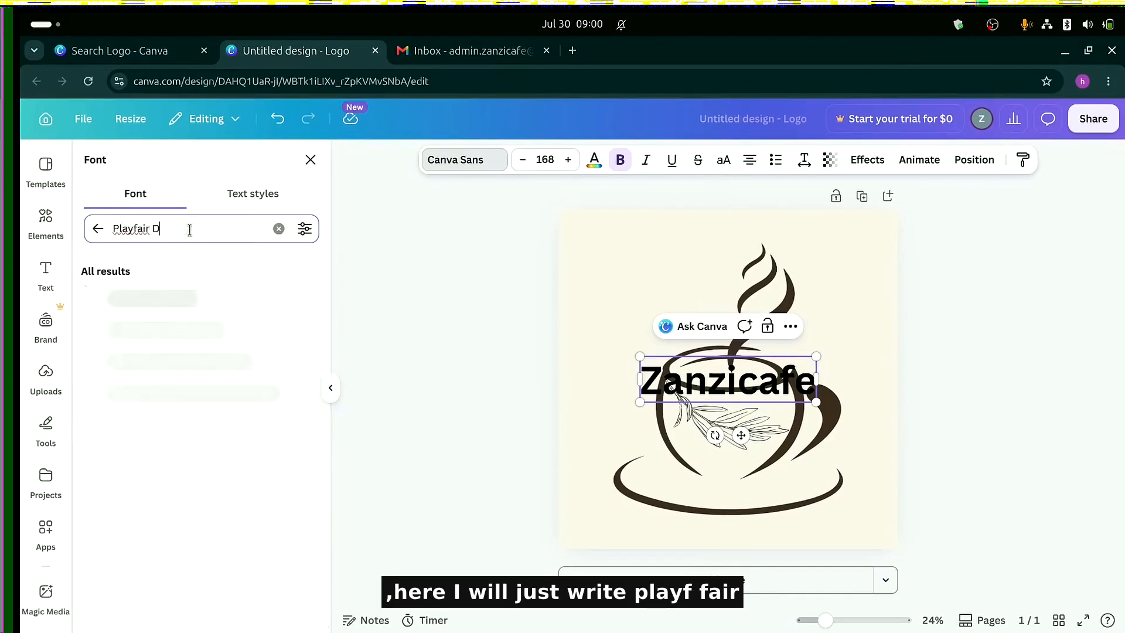
type("isplay Bold")
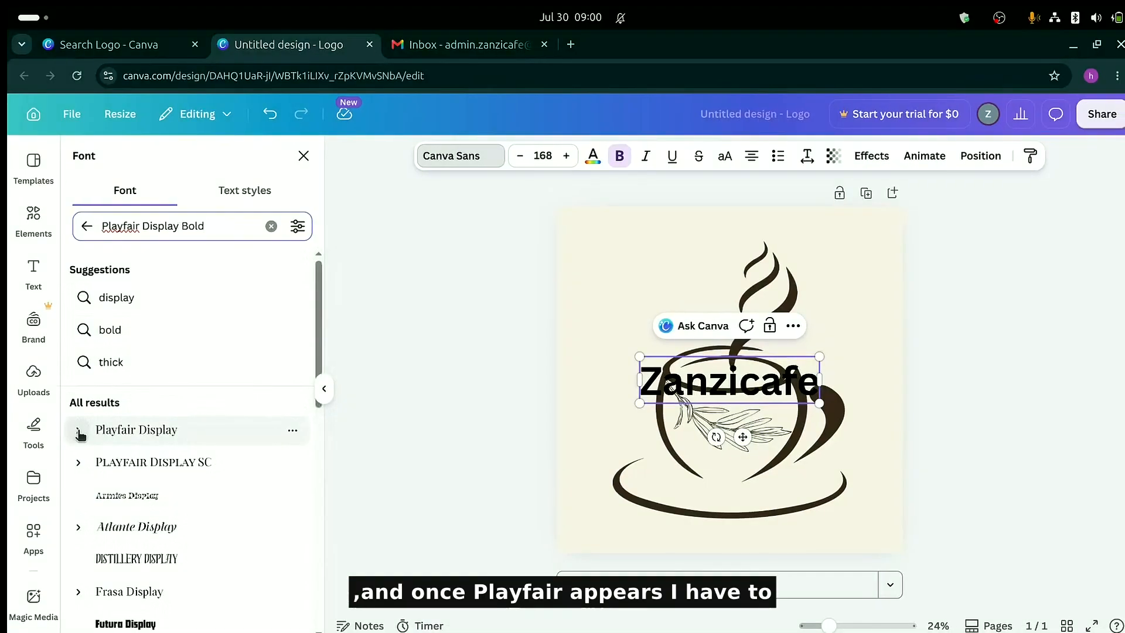
left_click(79, 432)
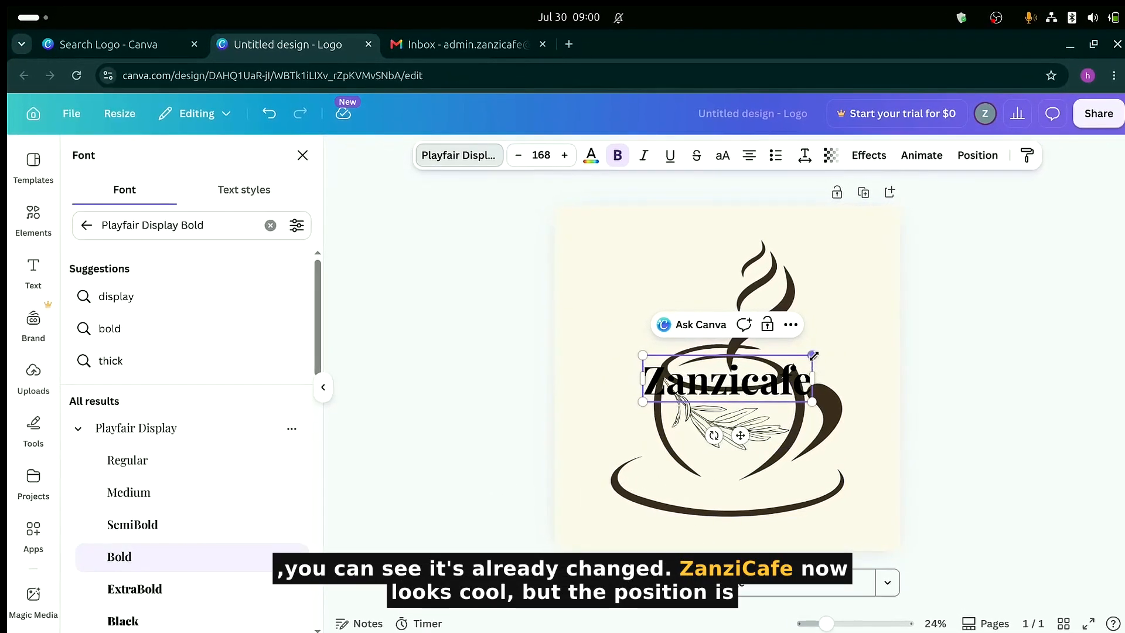
- Enlarge the Zanzicafe heading to size 215 and move it down over the saucer near the page's lower edge
left_click_drag(809, 354, 847, 348)
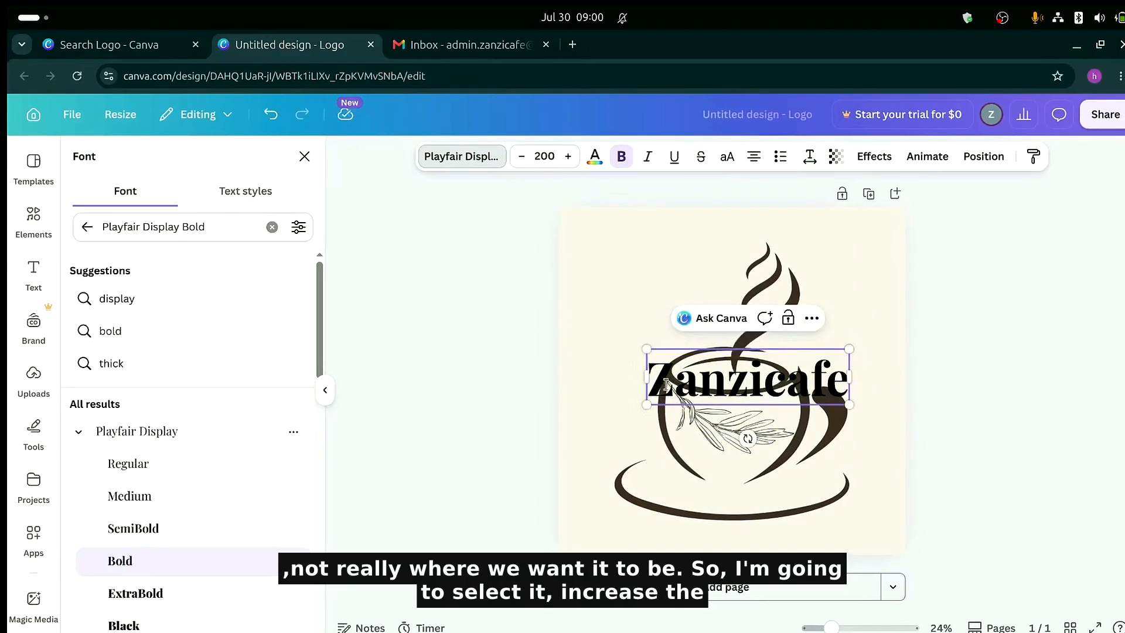
left_click_drag(640, 348, 628, 343)
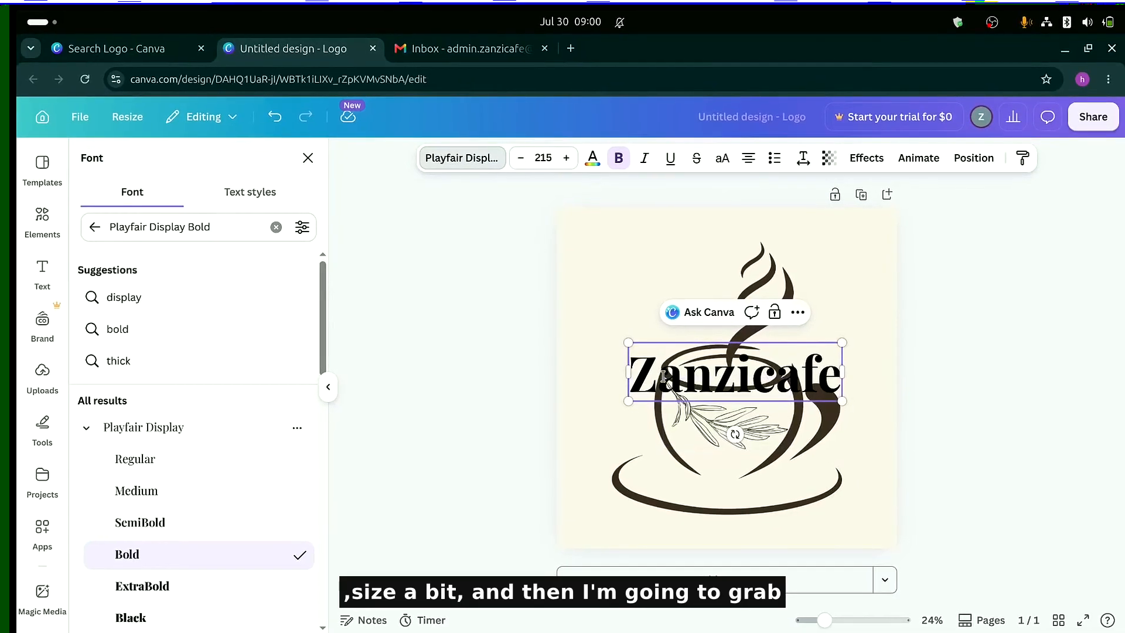
left_click(593, 379)
left_click_drag(709, 381, 710, 441)
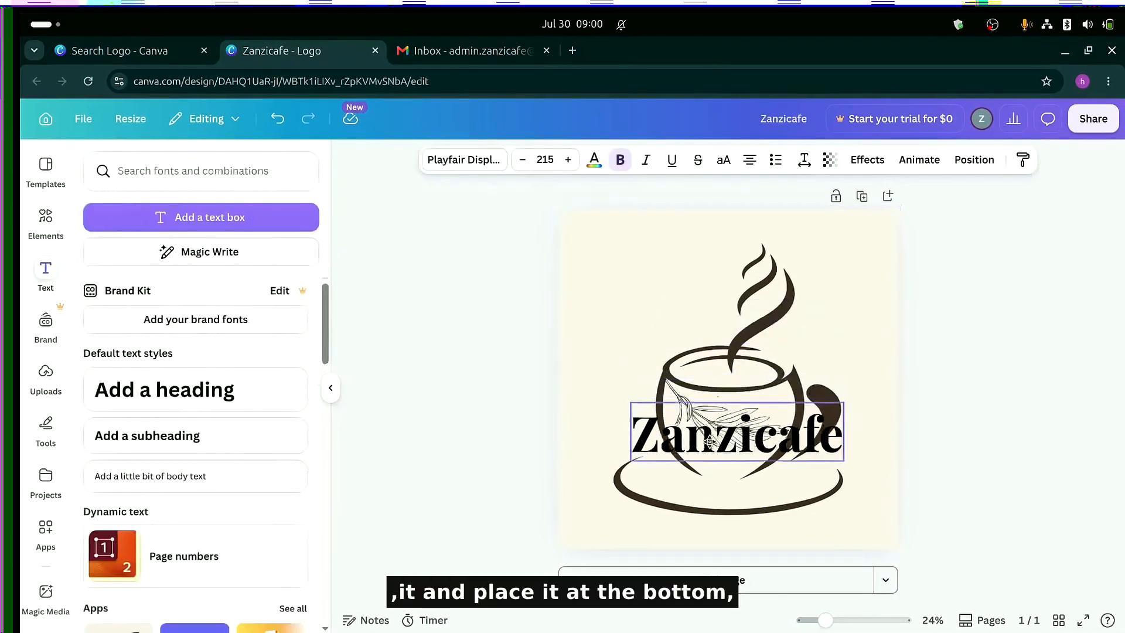
left_click_drag(710, 516, 717, 501)
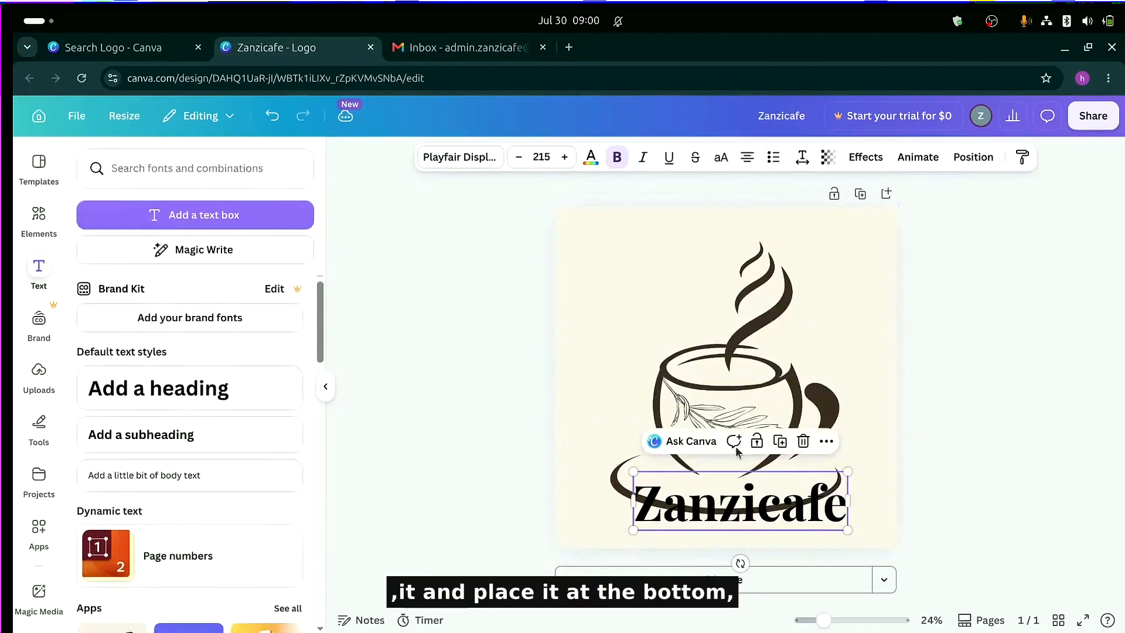
- Move the coffee cup graphic up towards the page's upper edge and shift the leafy branch up to stay inside the cup
left_click(743, 339)
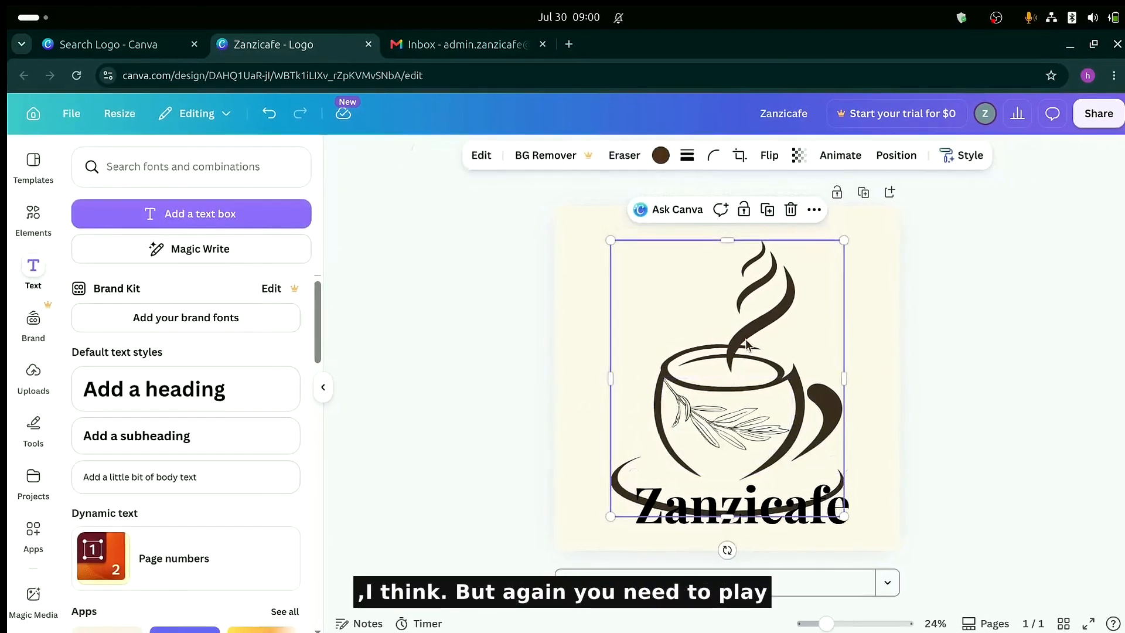
left_click(729, 428)
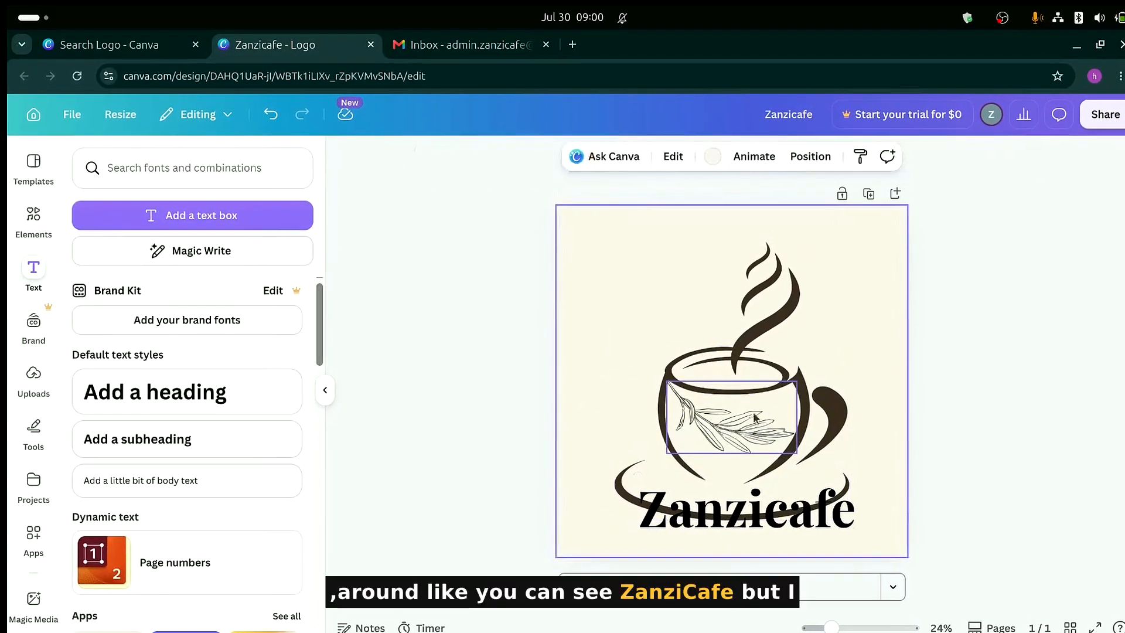
left_click(772, 354)
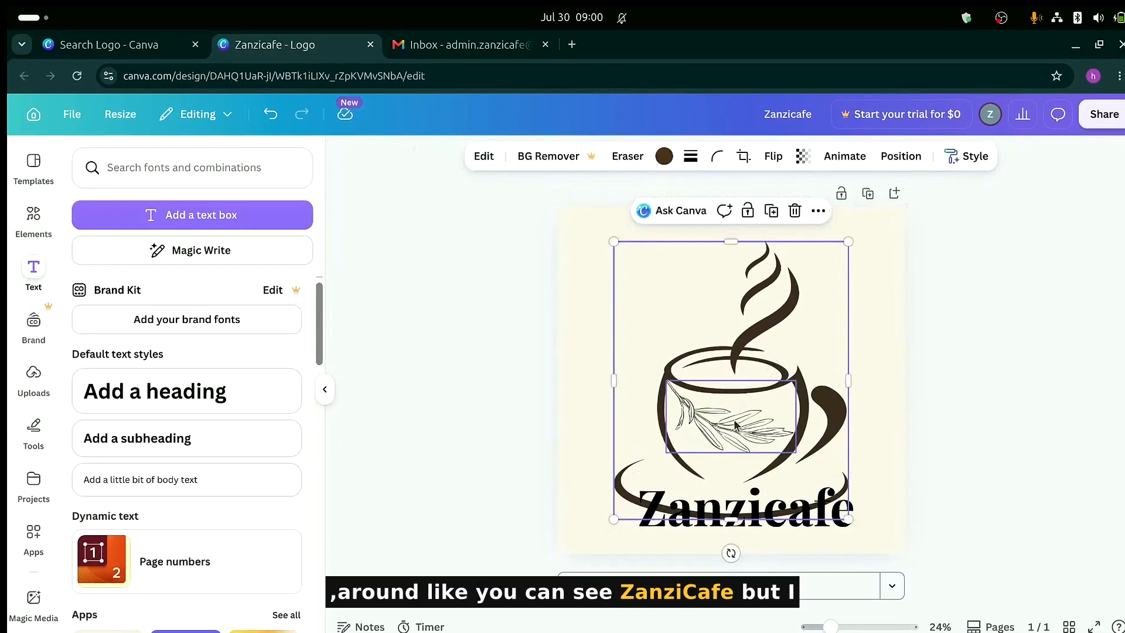
left_click(756, 363)
left_click(751, 368)
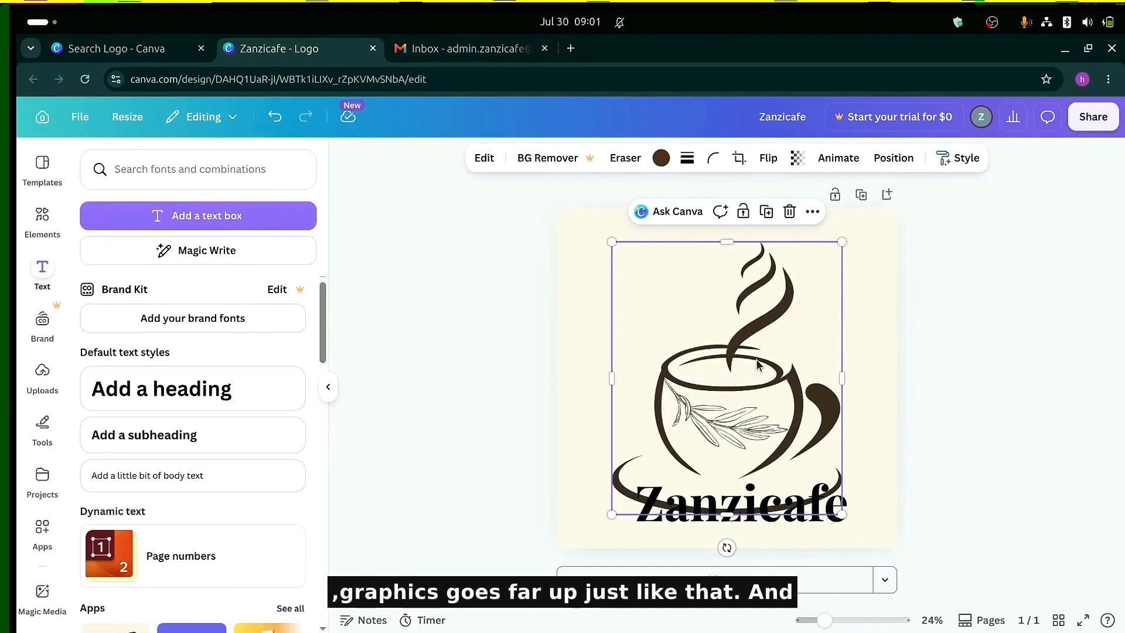
left_click_drag(763, 364, 766, 333)
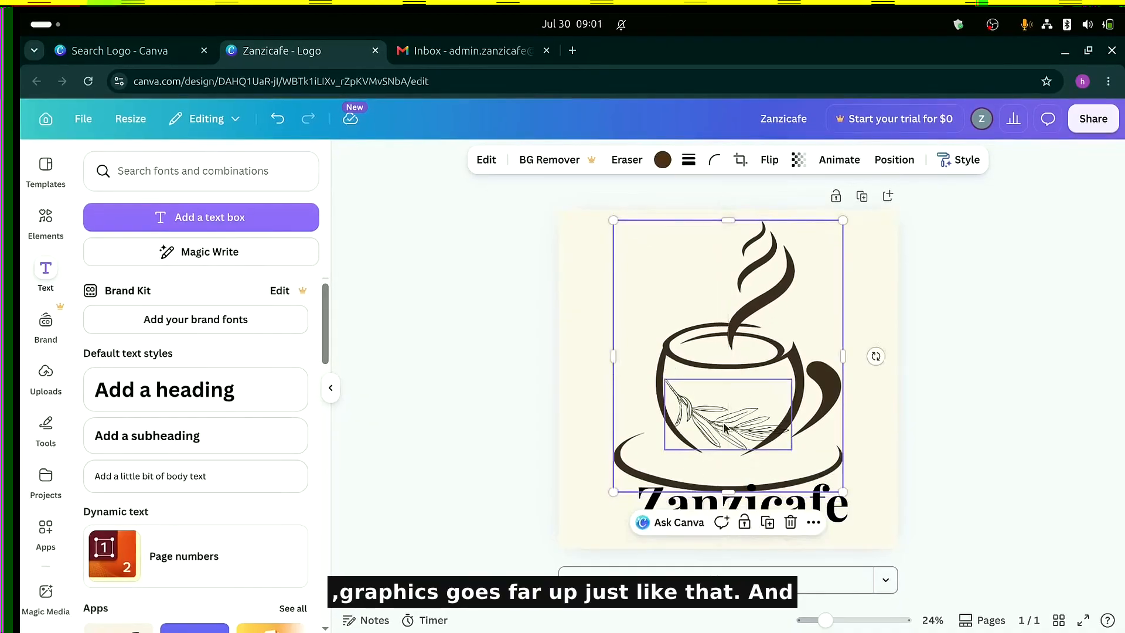
left_click_drag(725, 429, 726, 404)
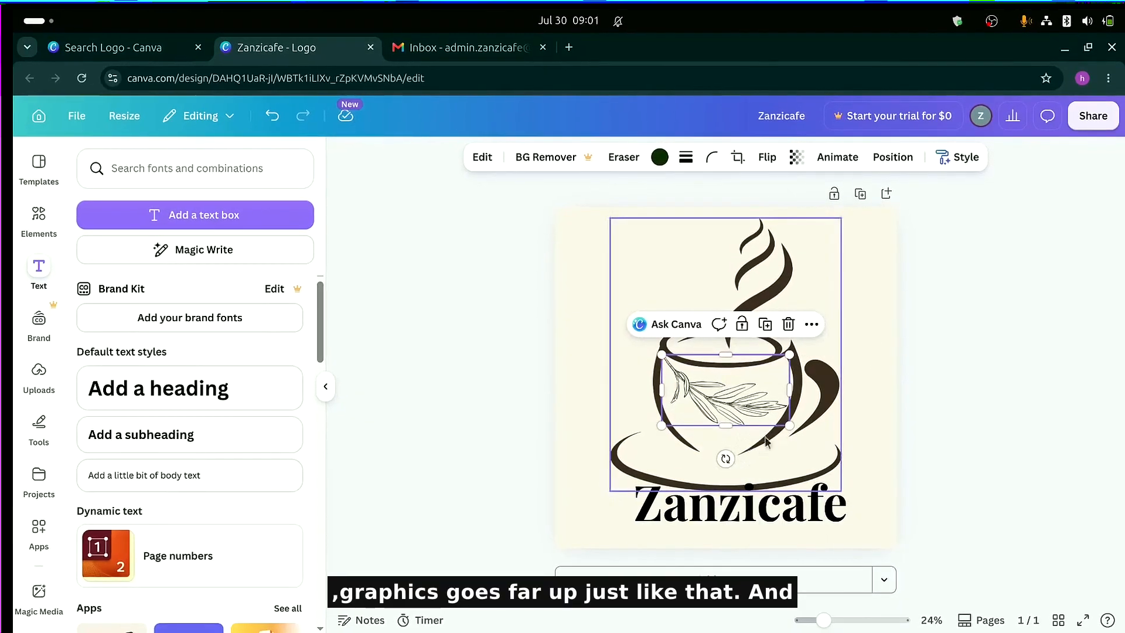
mouse_move(752, 302)
left_mouse_down()
mouse_move(762, 299)
mouse_move(751, 301)
left_mouse_up()
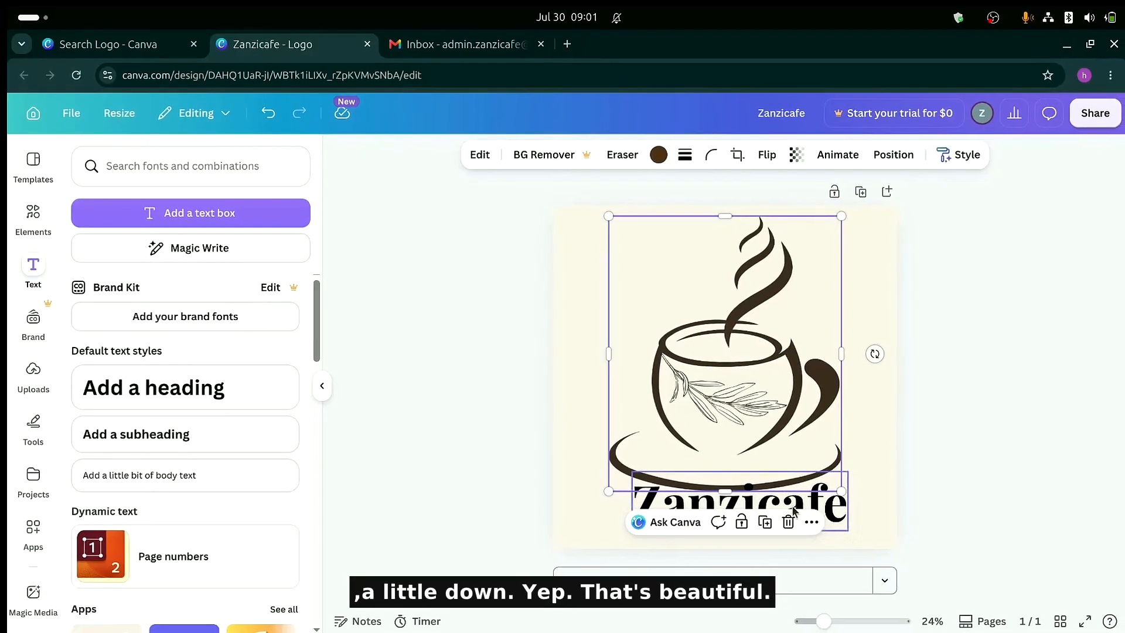
- Lower the Zanzicafe heading to just beneath the saucer and recolour it with the document's brown found by searching "brown"
left_click(794, 511)
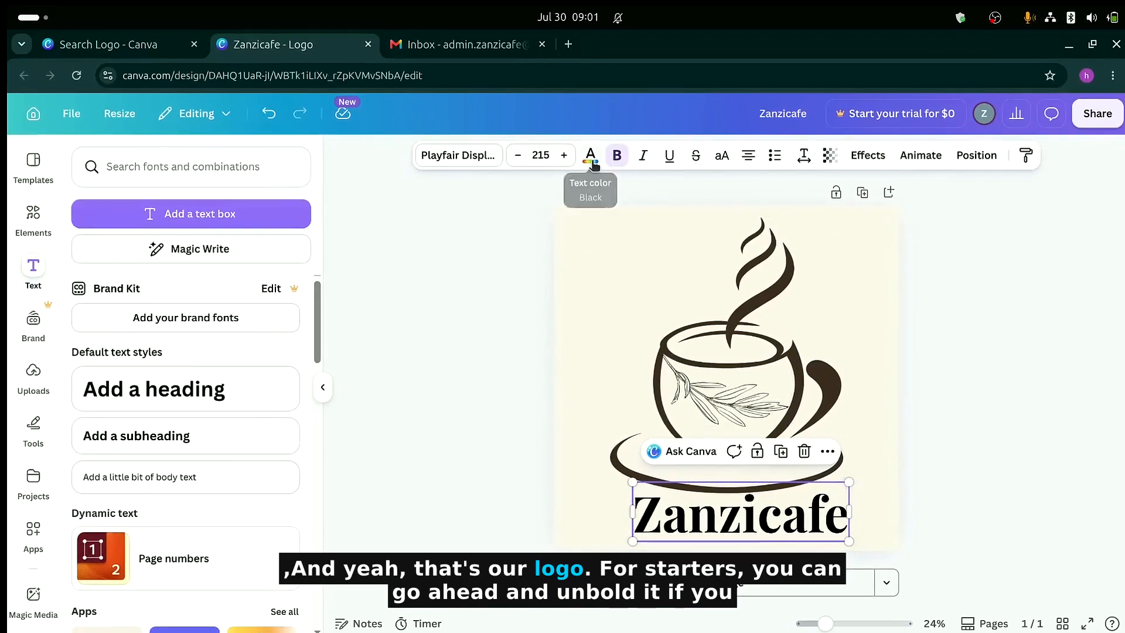
left_click(592, 159)
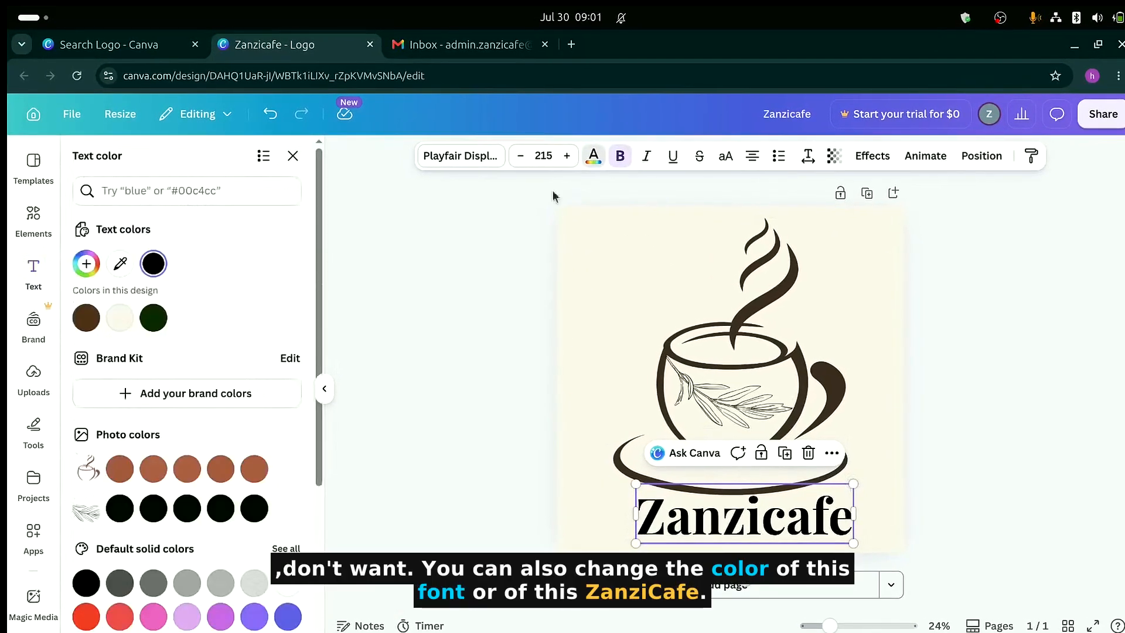
left_click(159, 194)
type("brown")
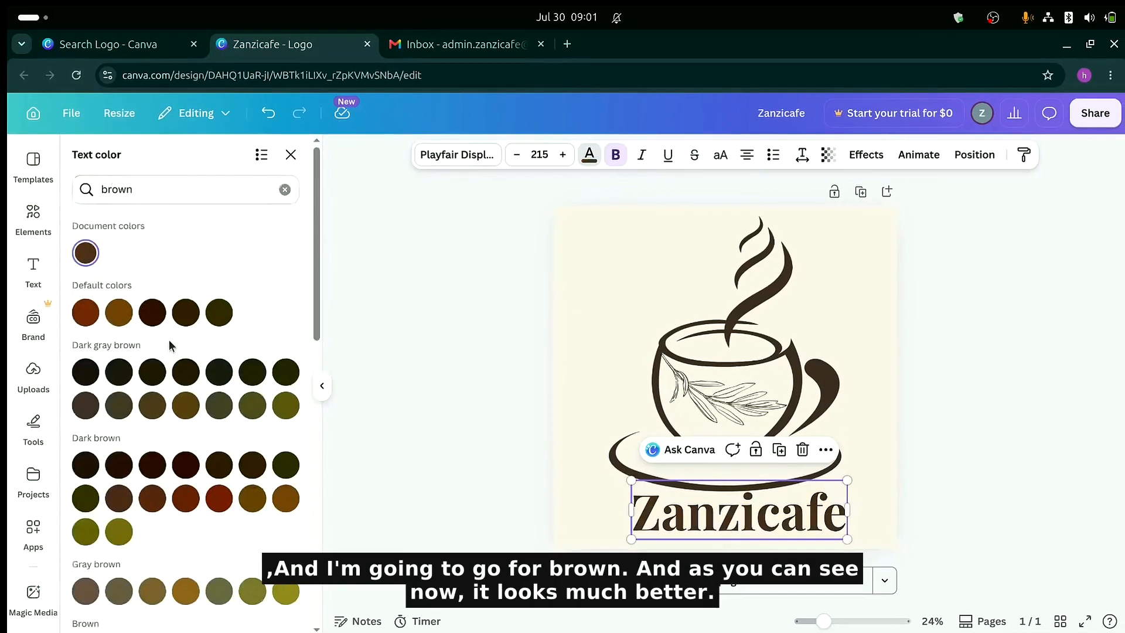
left_click(86, 254)
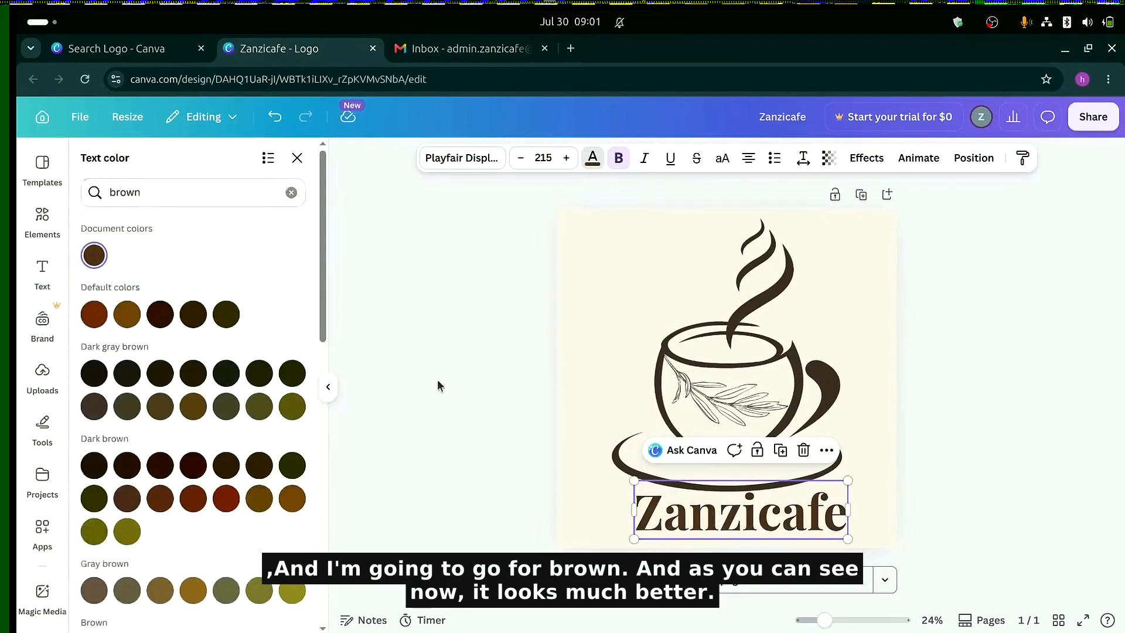
left_click(577, 462)
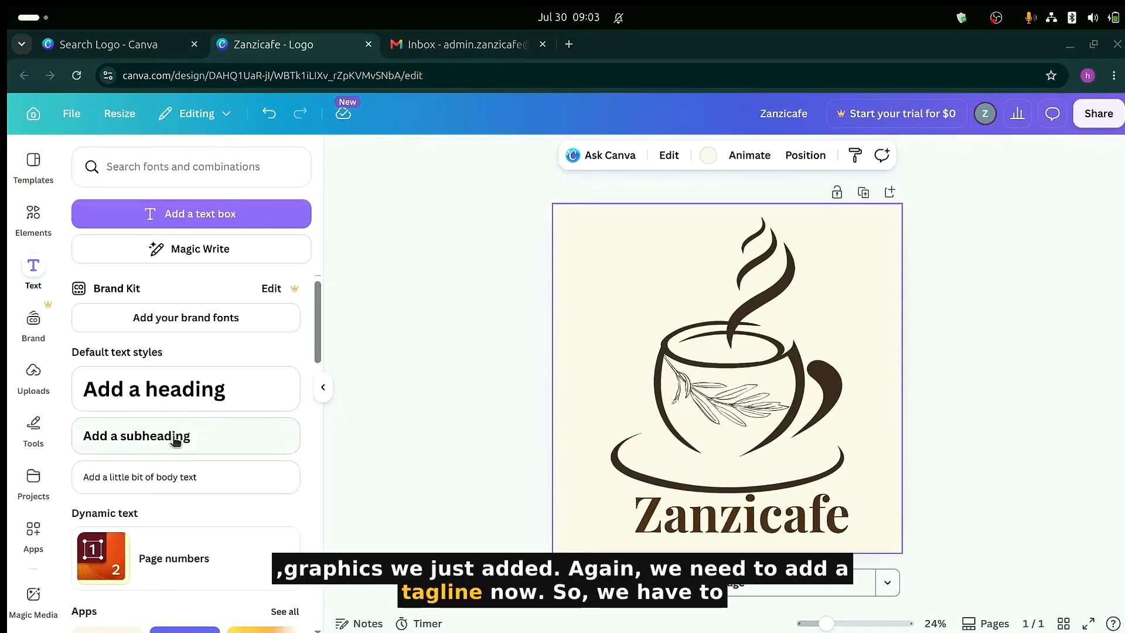
- Add a subheading reading "A Taste of Zanzibar" and place it just beneath the Zanzicafe heading
left_click(175, 441)
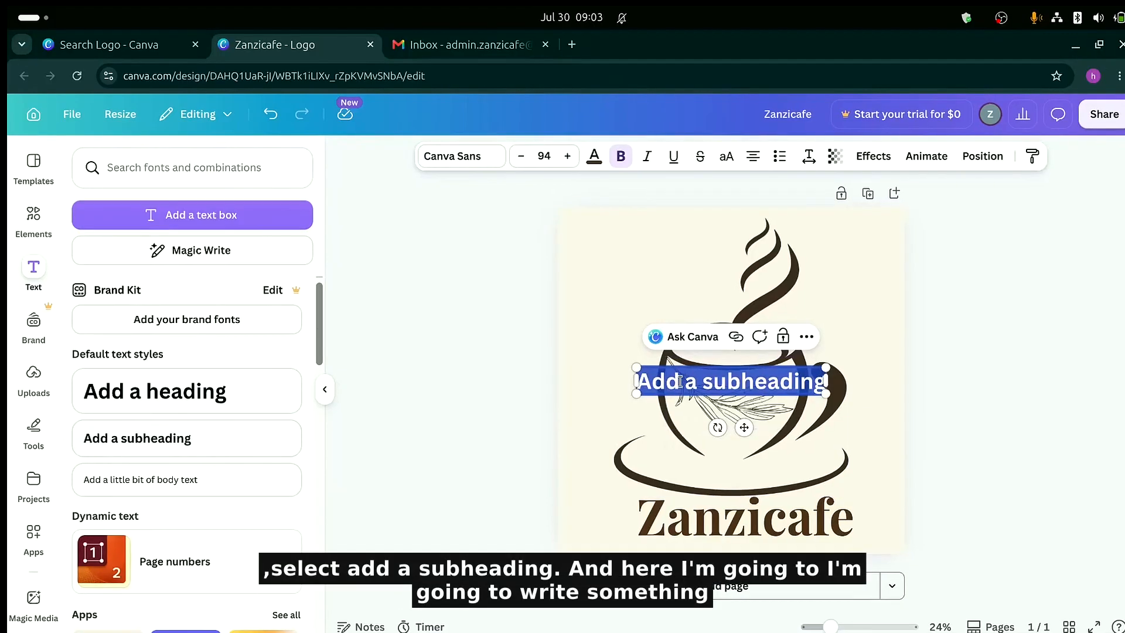
type("A Tas")
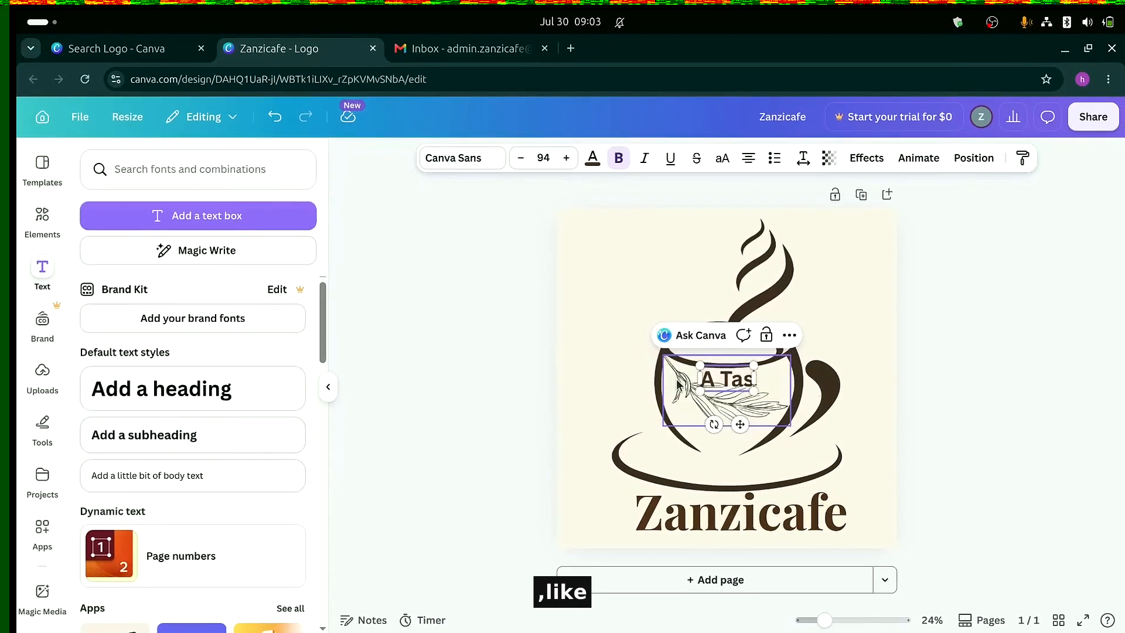
type("te of")
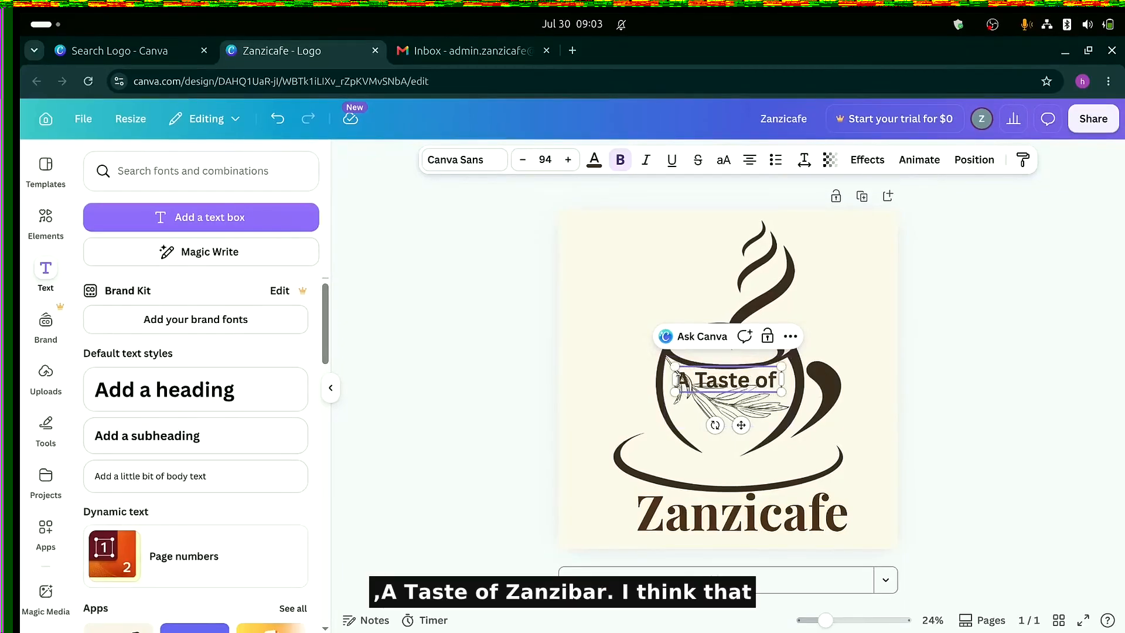
type(" Zanzibar")
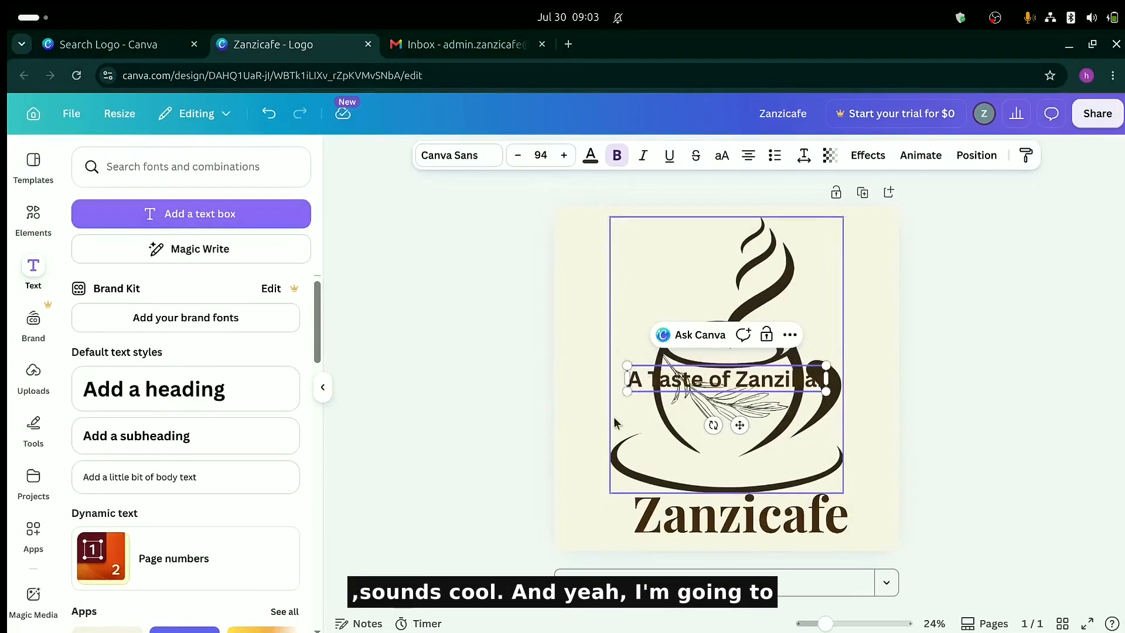
left_click(589, 409)
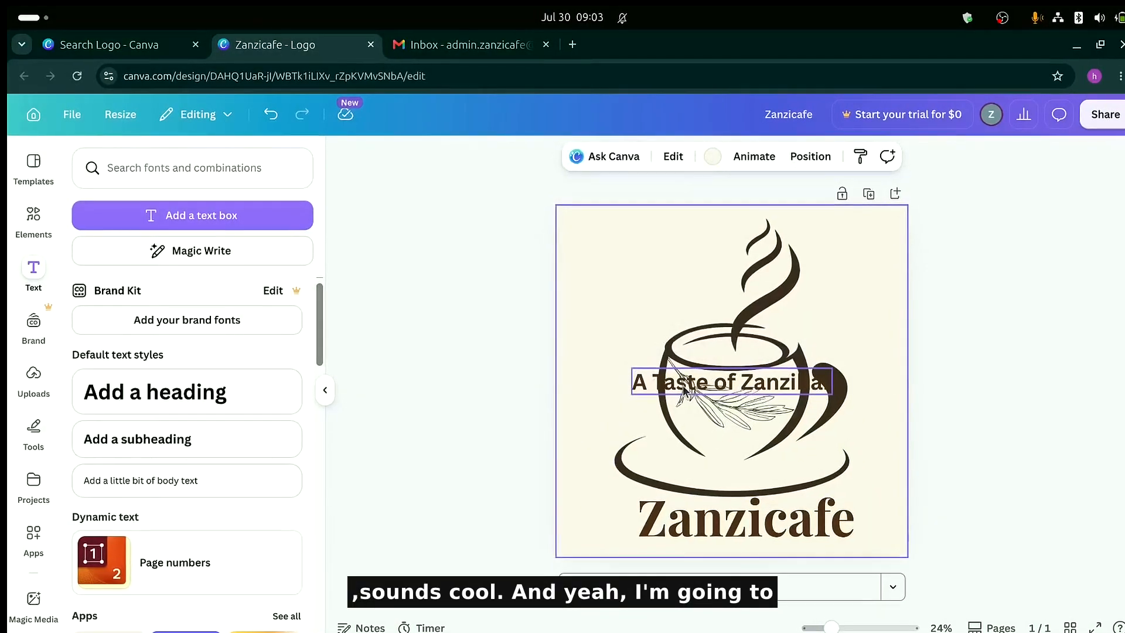
left_click_drag(692, 386, 691, 505)
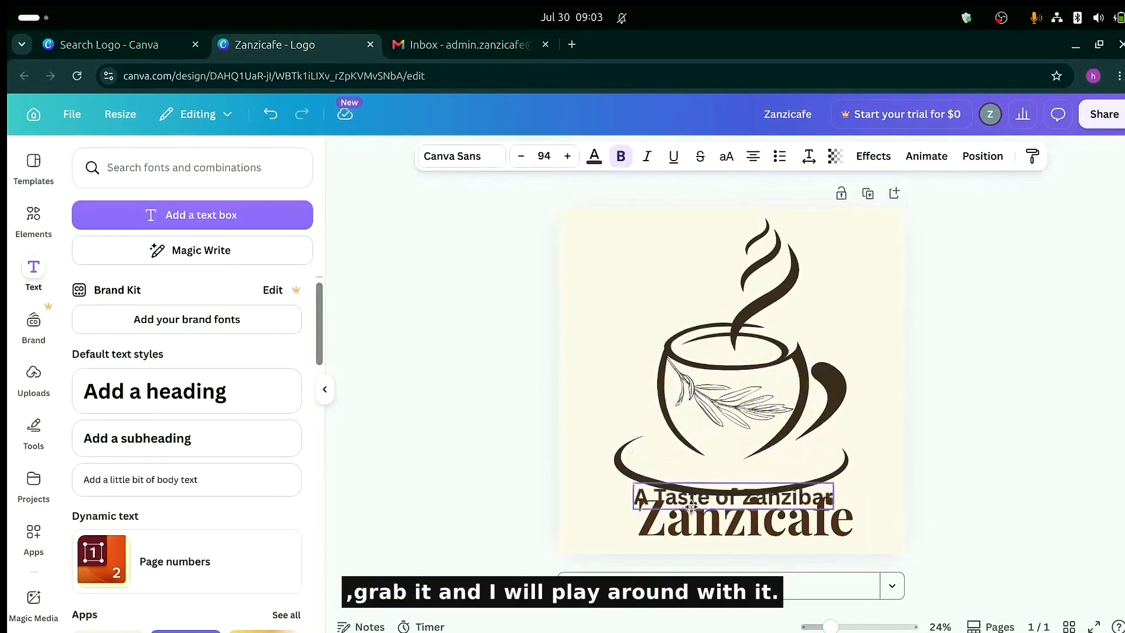
left_click_drag(685, 545, 698, 543)
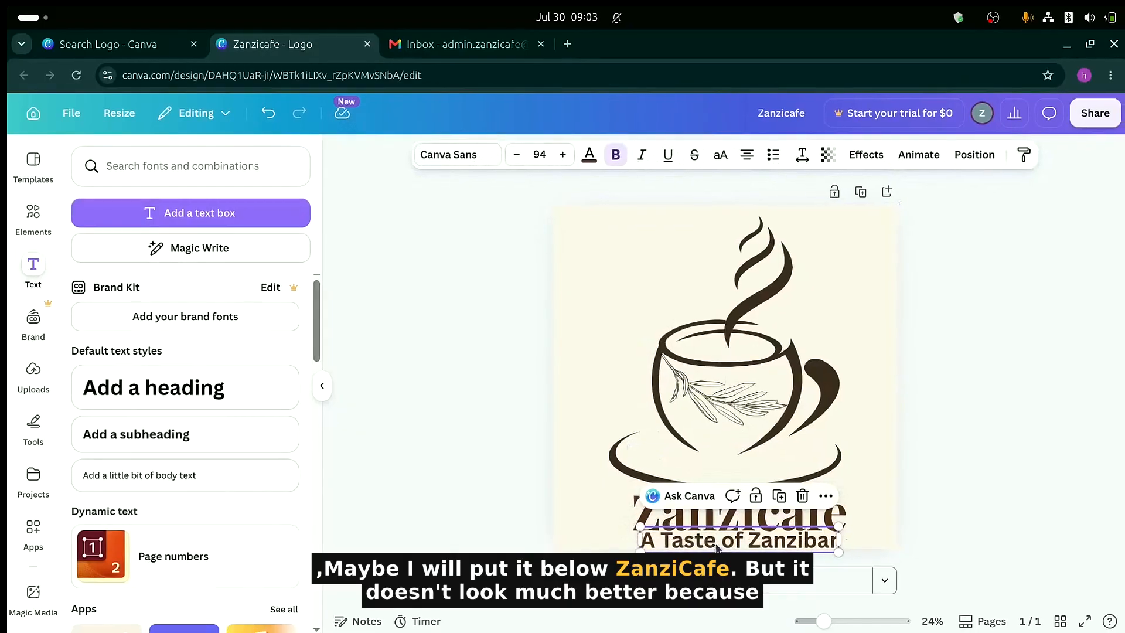
- Move the coffee cup graphic up to the page's upper edge and shrink it to leave more room above the heading
left_click(749, 318)
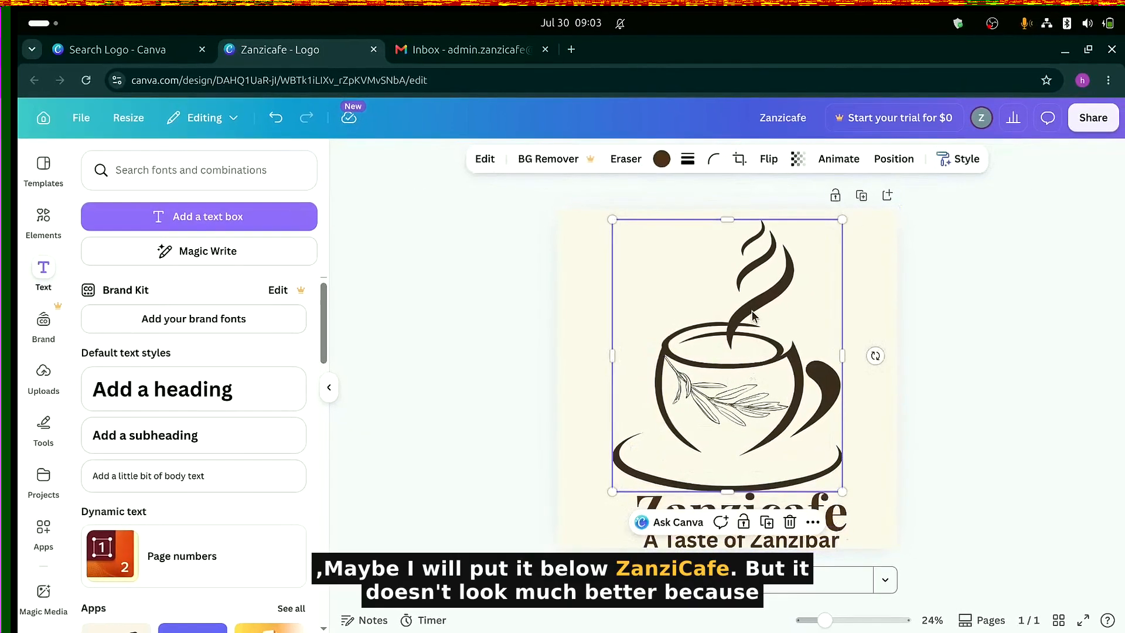
left_click(741, 402)
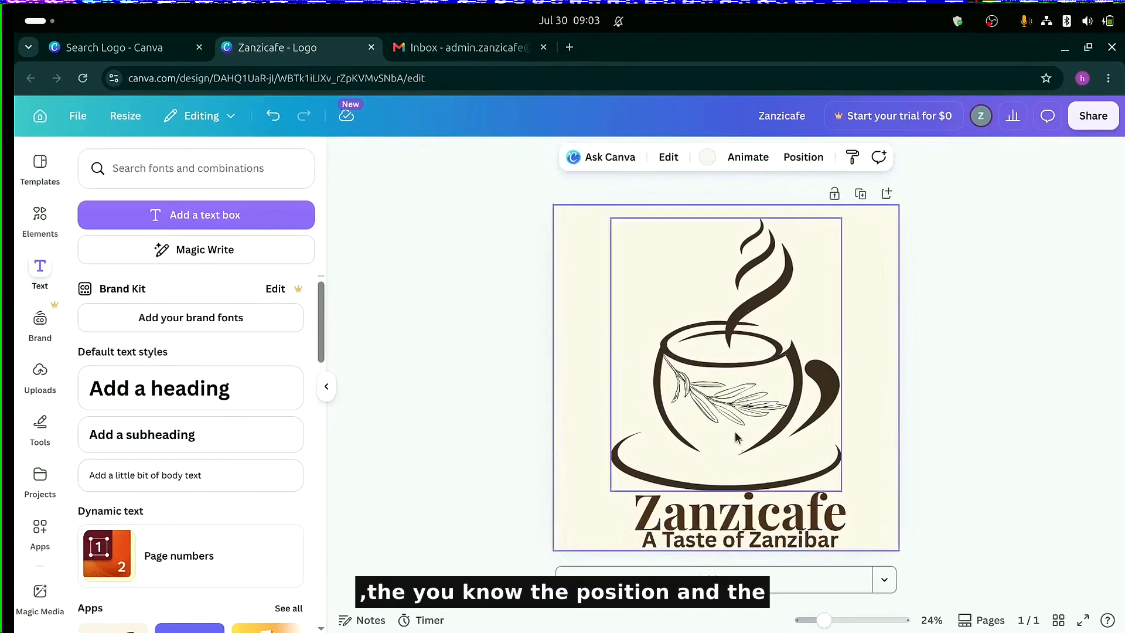
mouse_move(731, 444)
left_mouse_down()
mouse_move(720, 438)
mouse_move(736, 438)
left_mouse_up()
left_click_drag(846, 477, 820, 451)
- Move the leafy branch up inside the cup and shrink it to about 675 by 375
left_click(754, 378)
left_click_drag(754, 378, 717, 373)
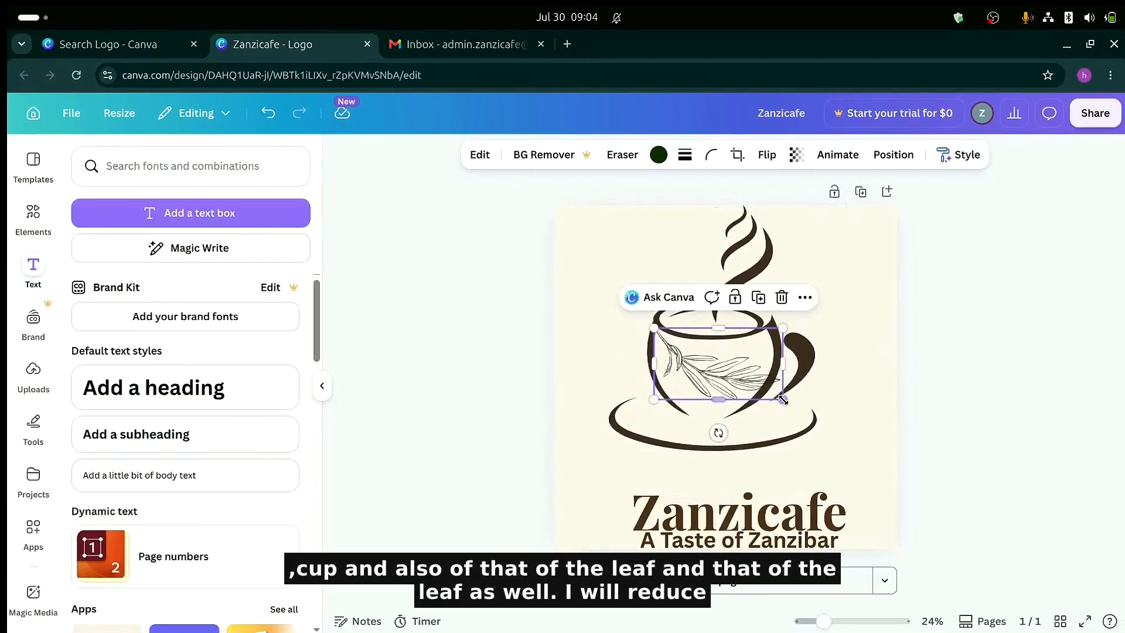
mouse_move(785, 401)
left_mouse_down()
mouse_move(758, 391)
mouse_move(763, 404)
left_mouse_up()
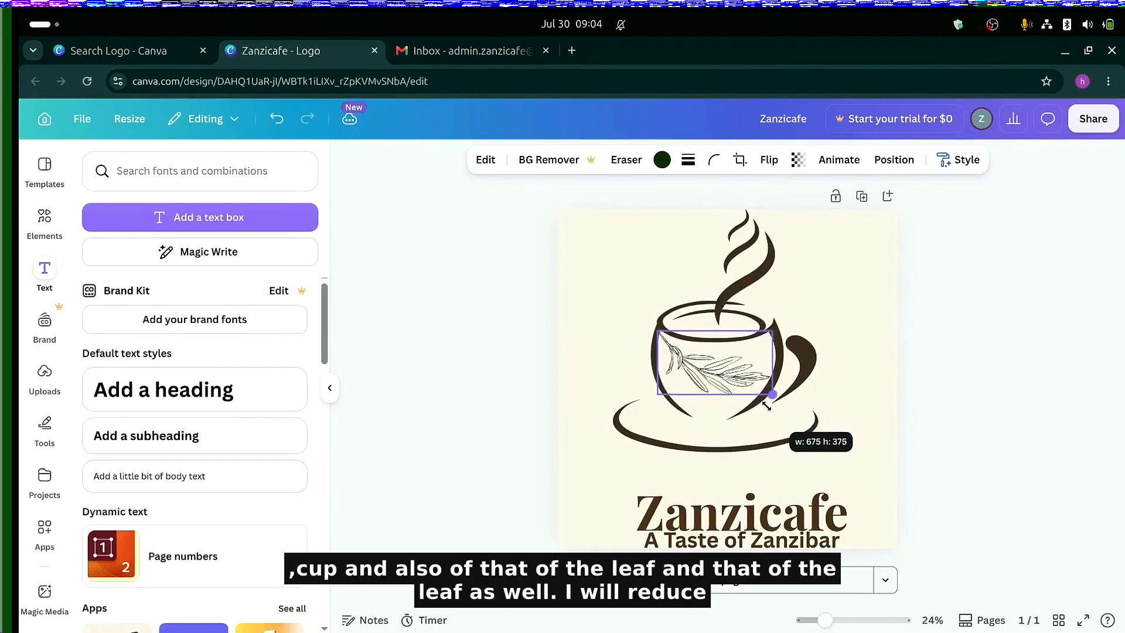
left_click(856, 420)
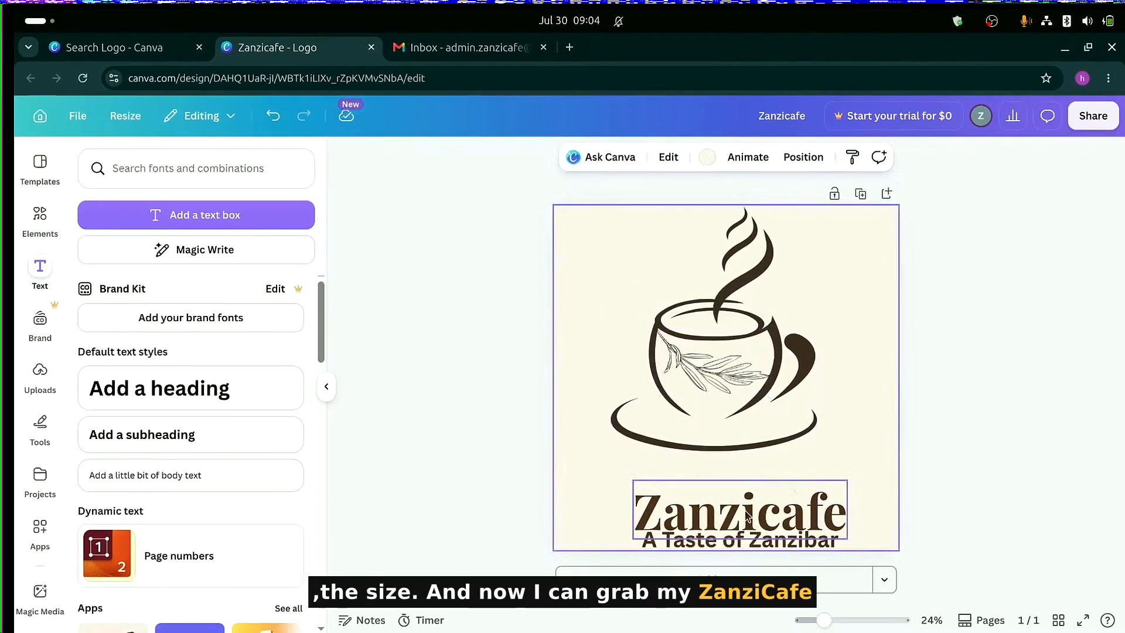
- Move the Zanzicafe heading up to just below the saucer and bring the tagline up beneath it
left_click_drag(745, 516, 734, 485)
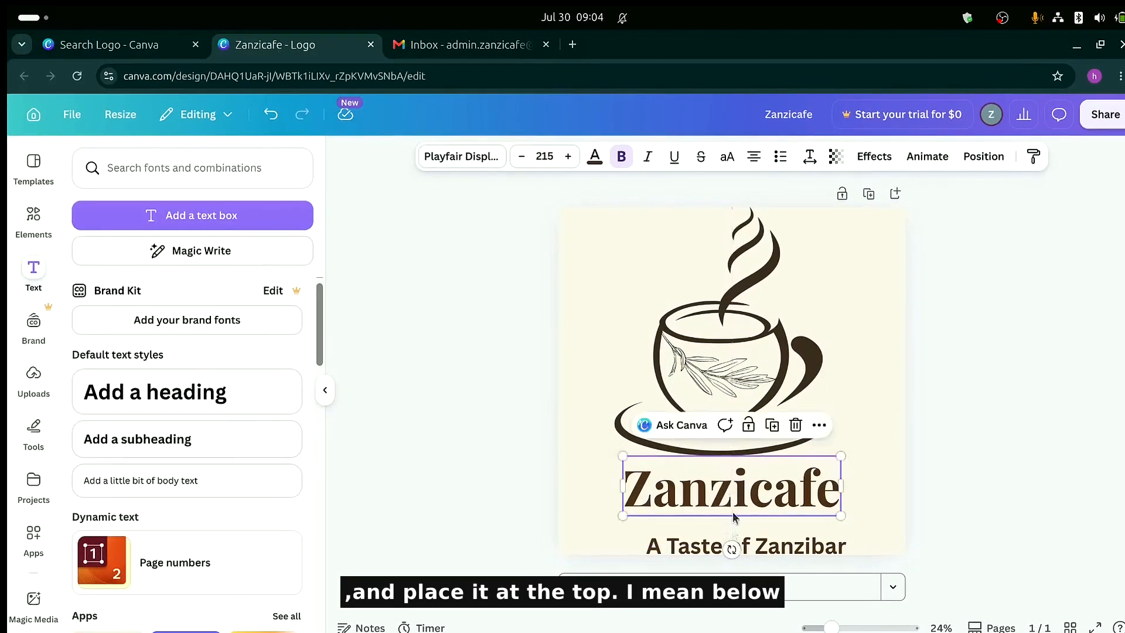
left_click_drag(763, 533, 758, 523)
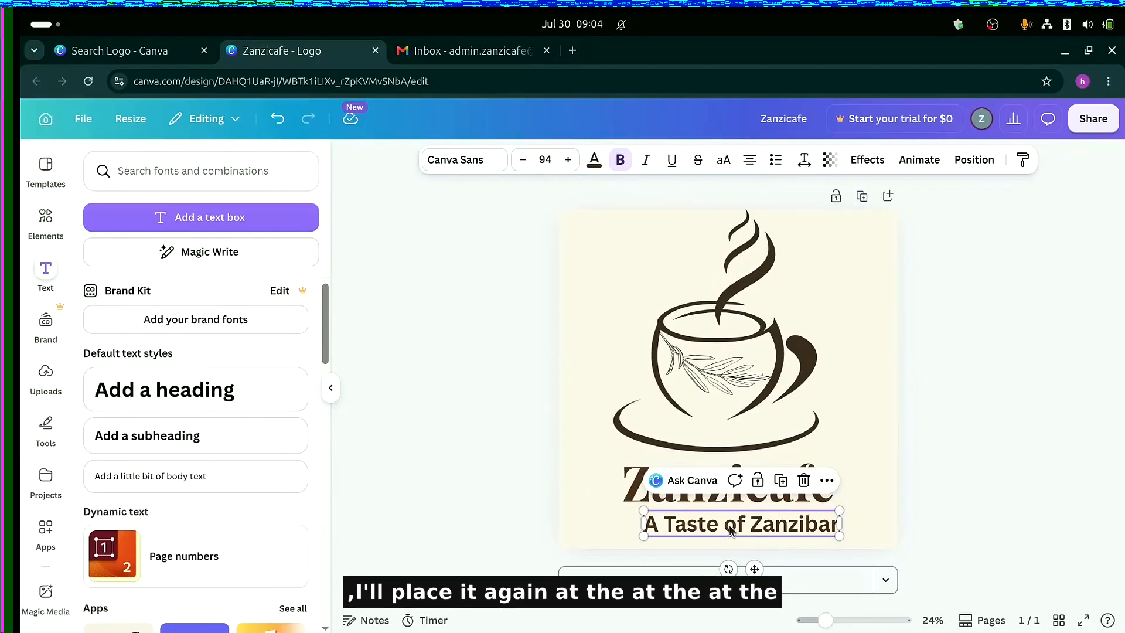
- Reduce the tagline's font size to 85
left_click(521, 159)
left_click(521, 159)
left_click(515, 158)
left_click(516, 159)
left_click(516, 158)
left_click(516, 158)
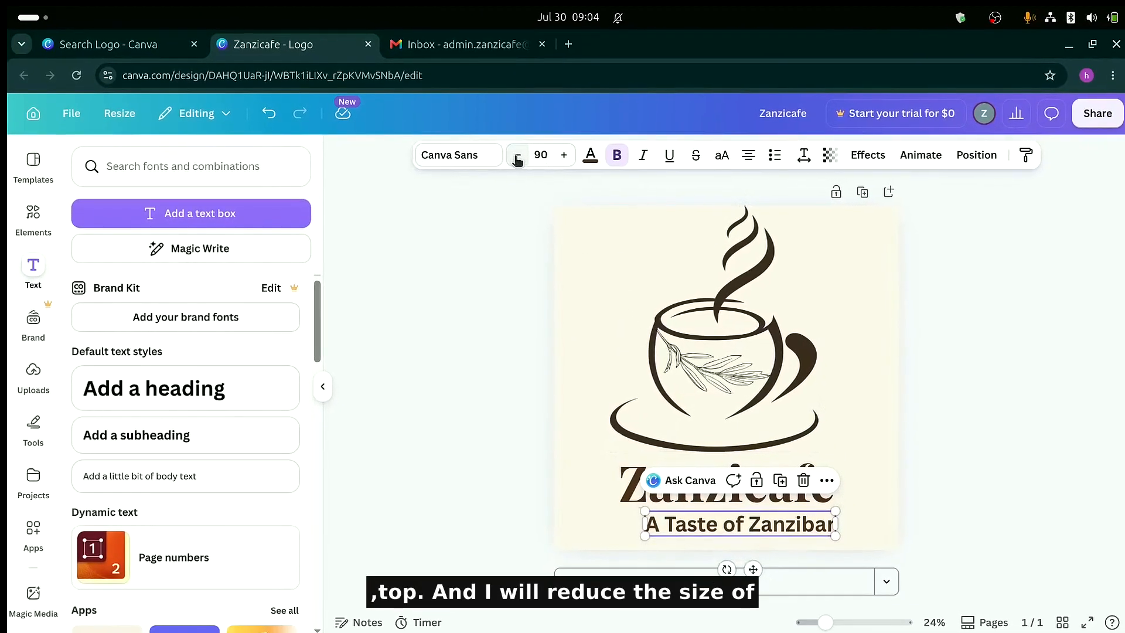
left_click(516, 158)
left_click(516, 158)
left_click(515, 158)
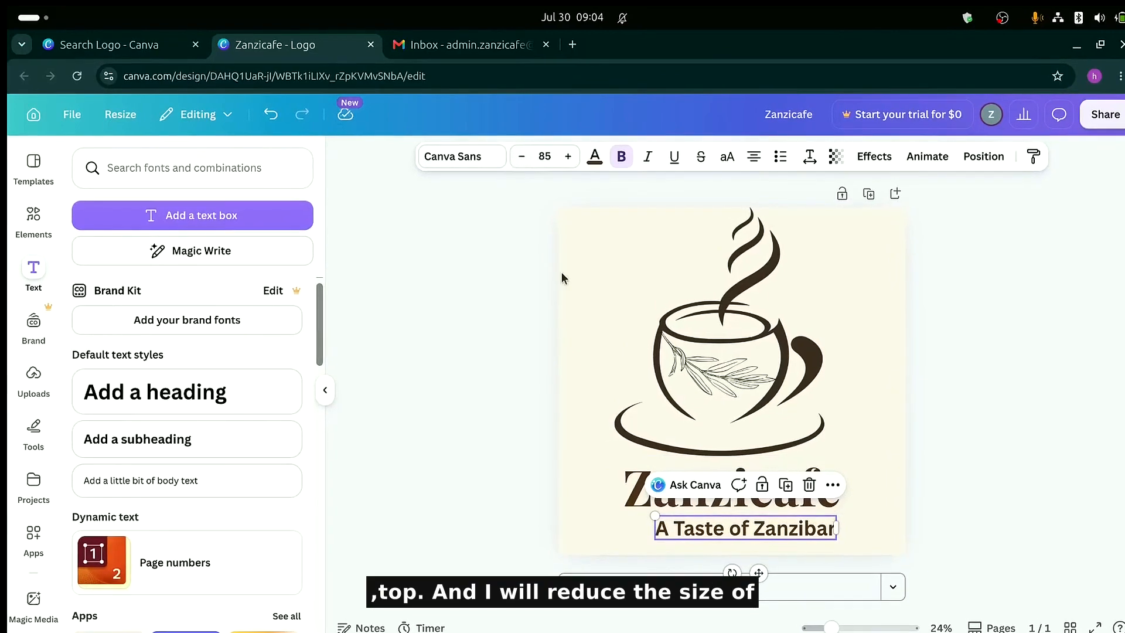
- Search the fonts for "Montserrat" and apply Montserrat in Medium weight to the tagline
left_click(464, 156)
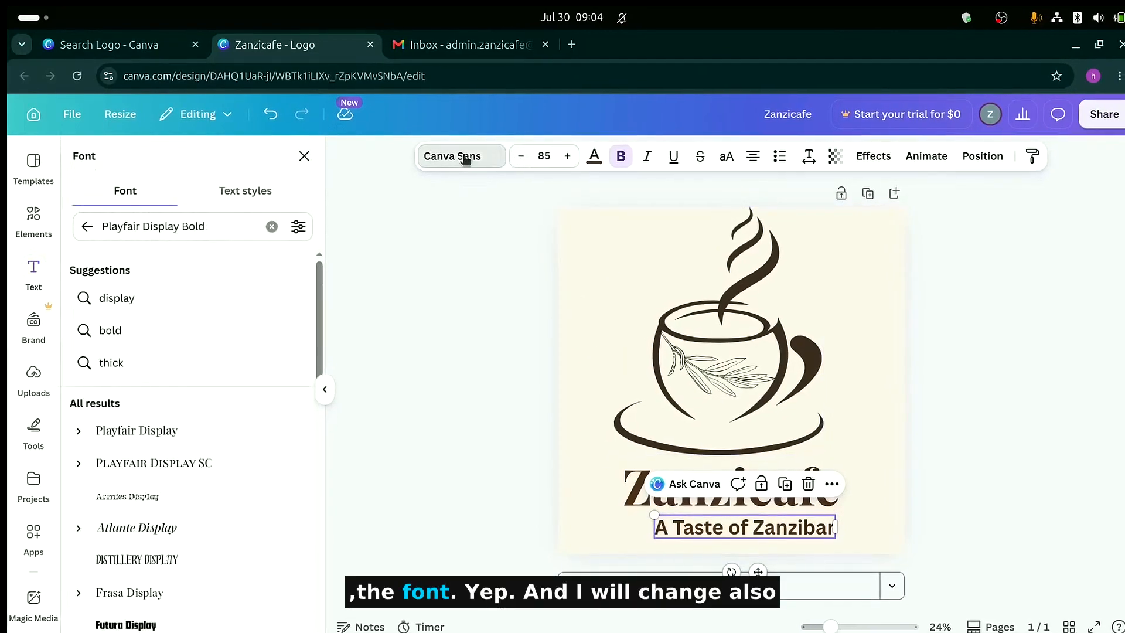
left_click(270, 225)
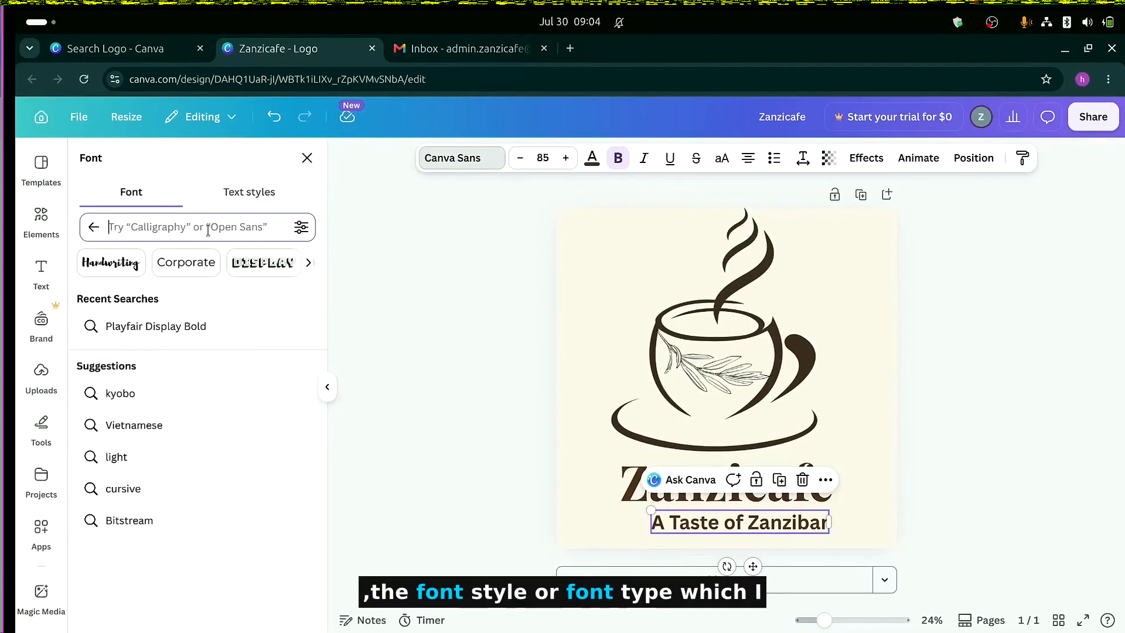
type("Montserrat")
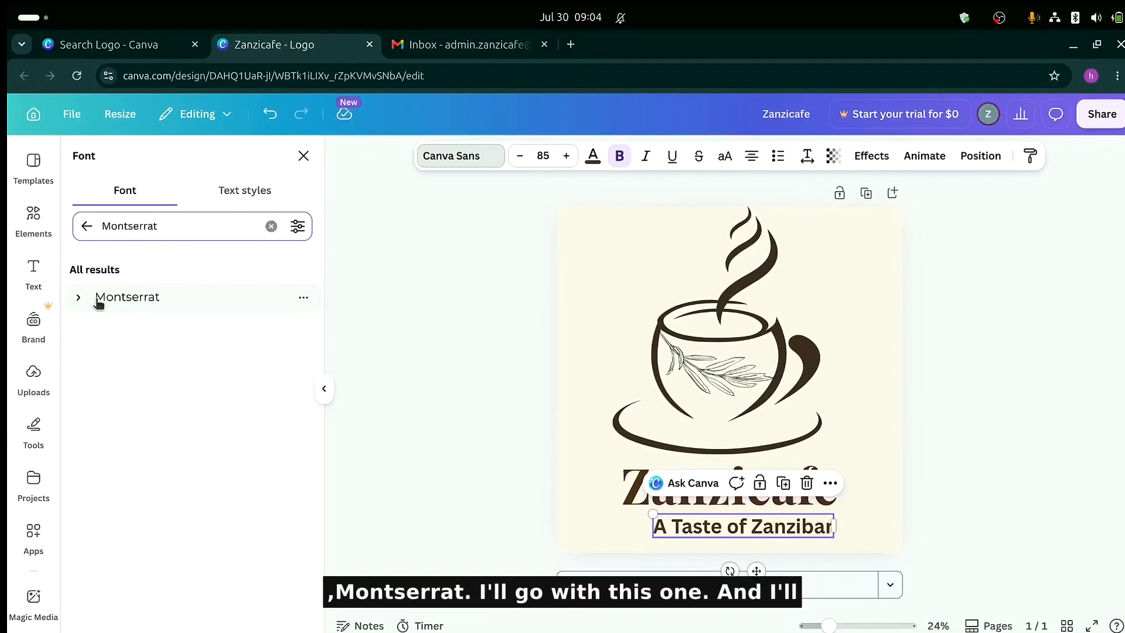
left_click(99, 300)
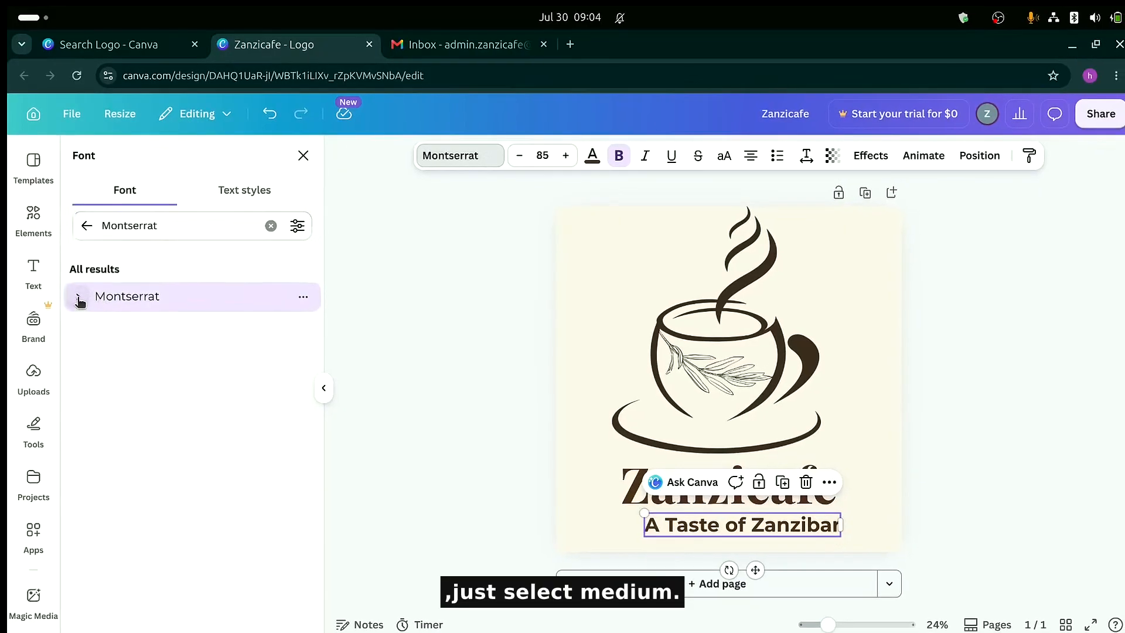
left_click(79, 299)
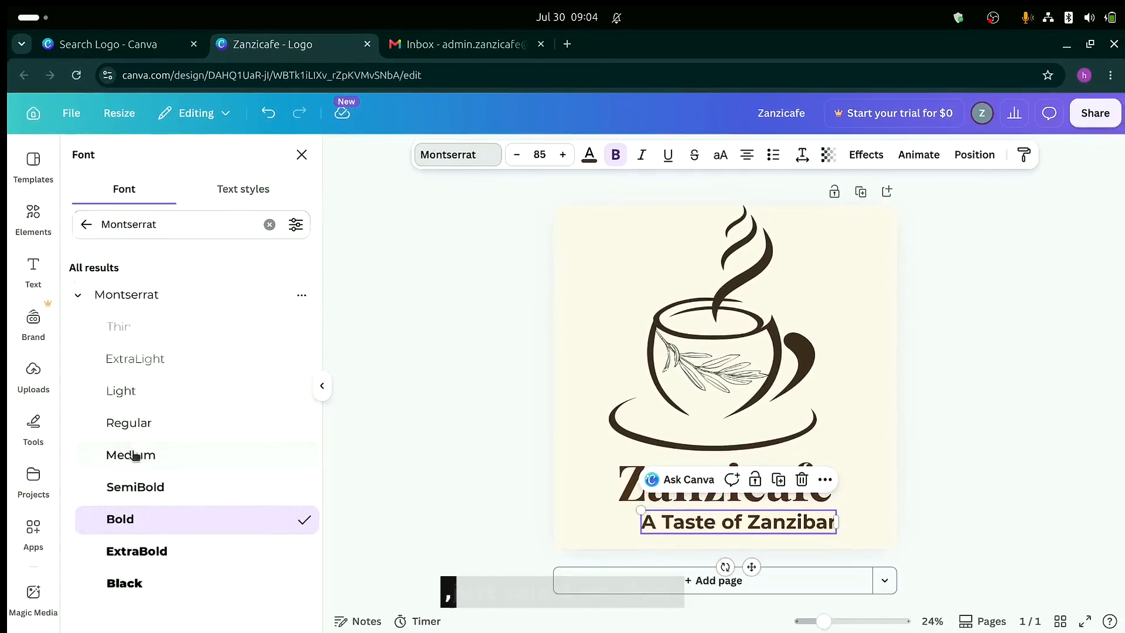
left_click(147, 467)
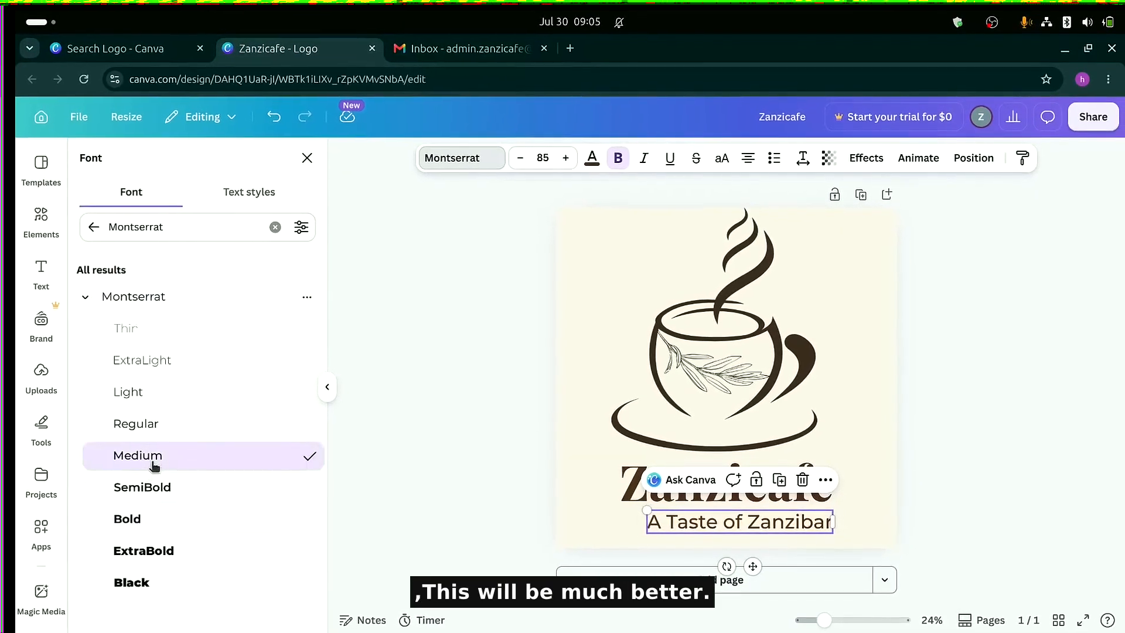
left_click(588, 519)
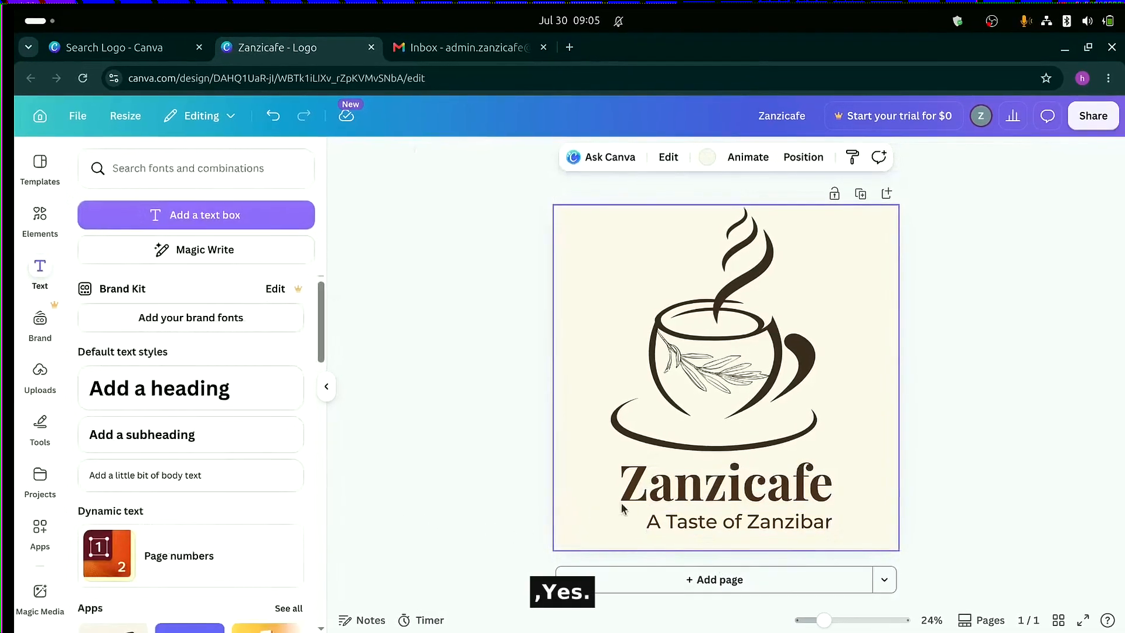
- Reduce the Zanzicafe heading's font size slightly, to about 206
left_click(701, 493)
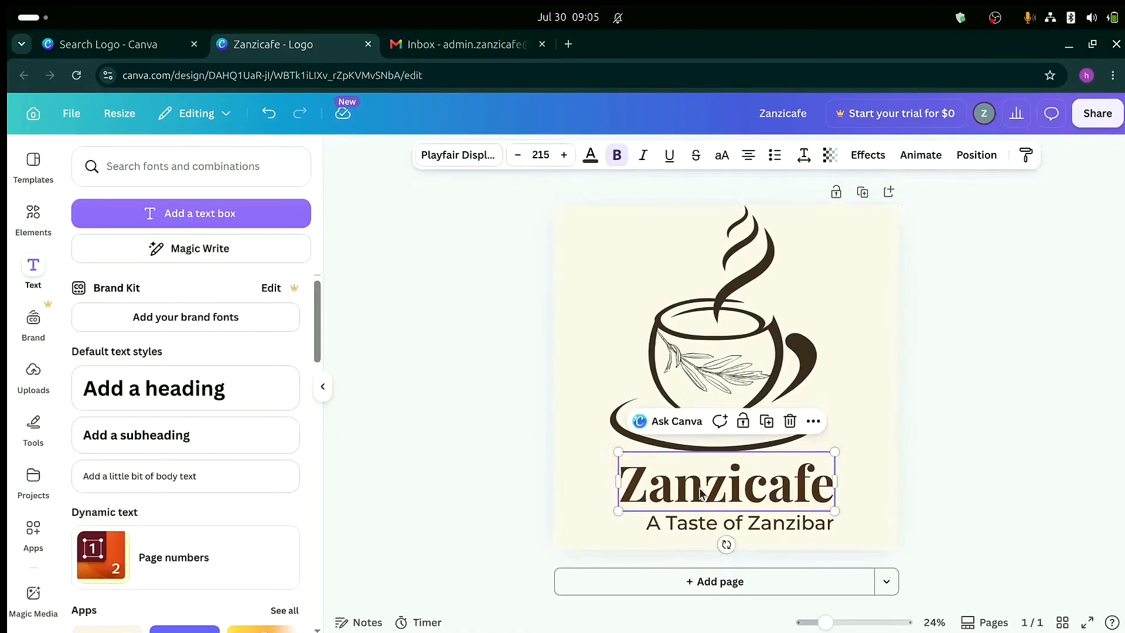
left_click(518, 155)
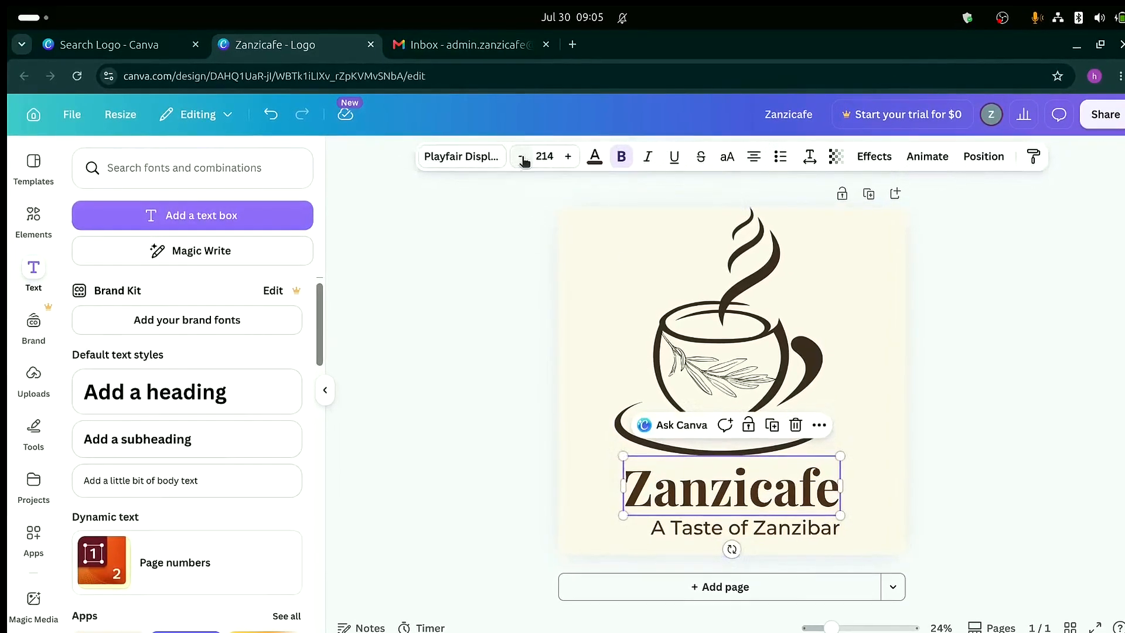
left_click(523, 157)
left_click(522, 156)
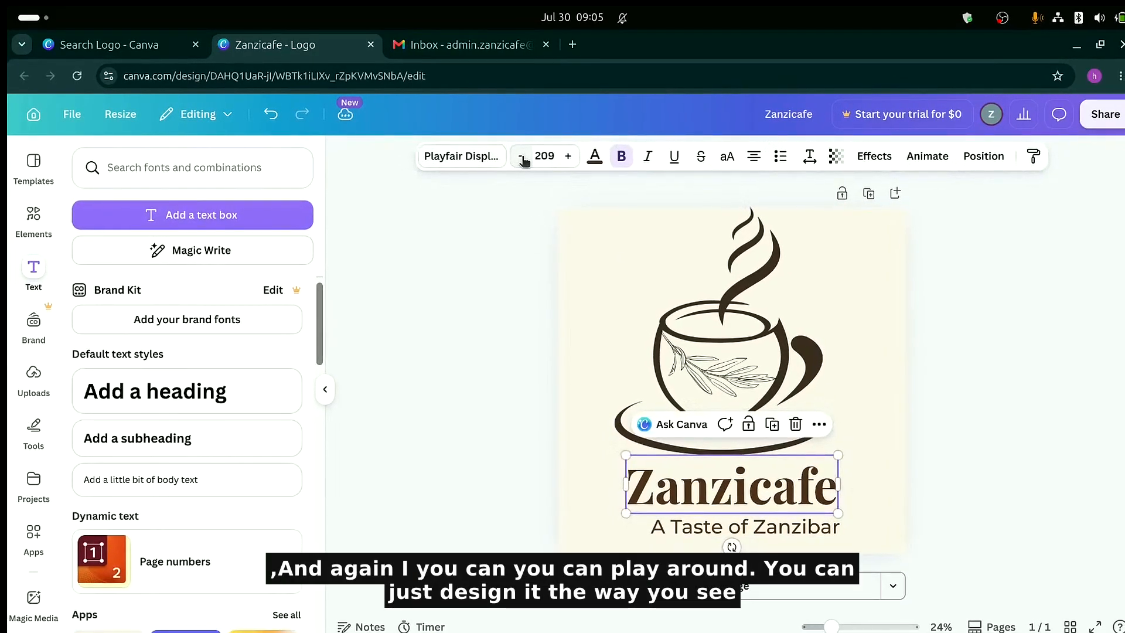
left_click(523, 157)
left_click(522, 157)
left_click(522, 157)
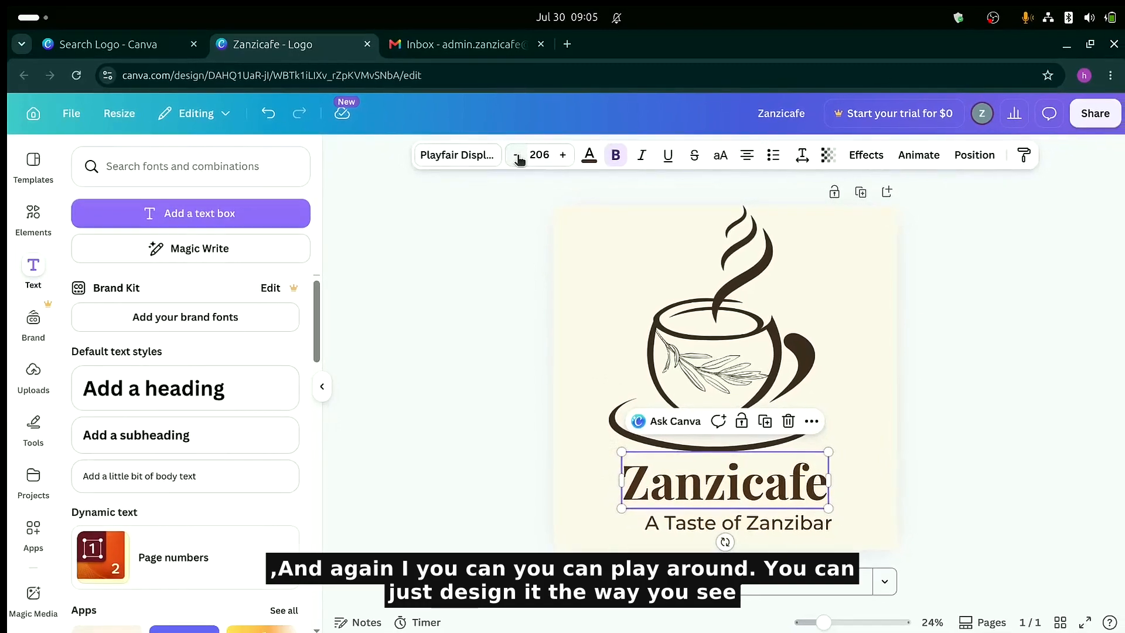
left_click(518, 156)
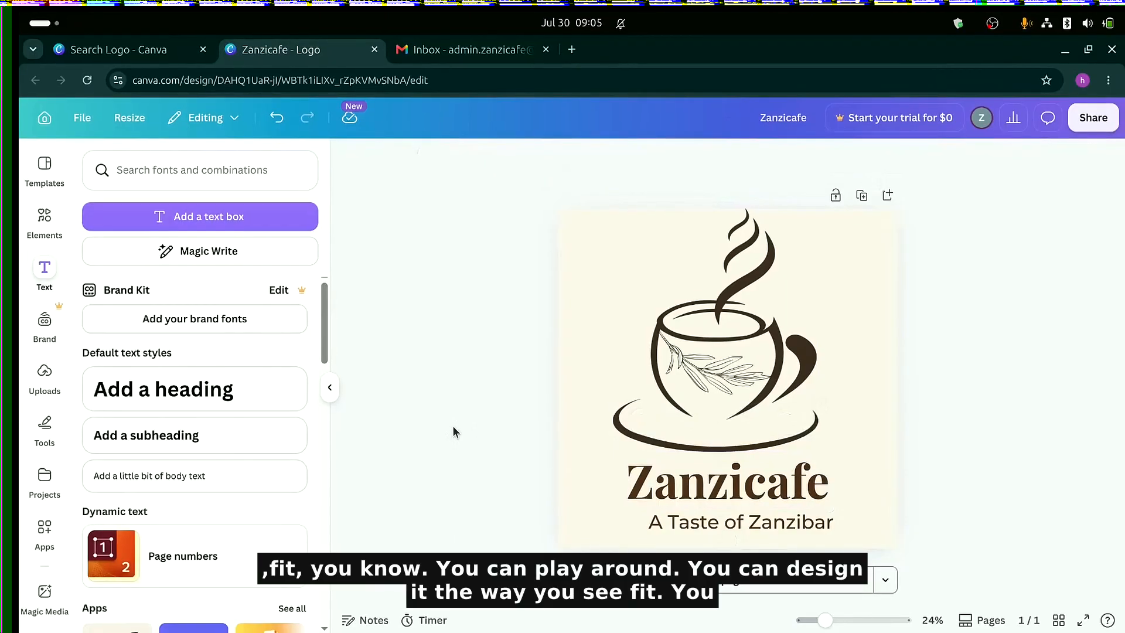
- Move the tagline up close under the Zanzicafe heading and centre it beneath the name
left_click(697, 521)
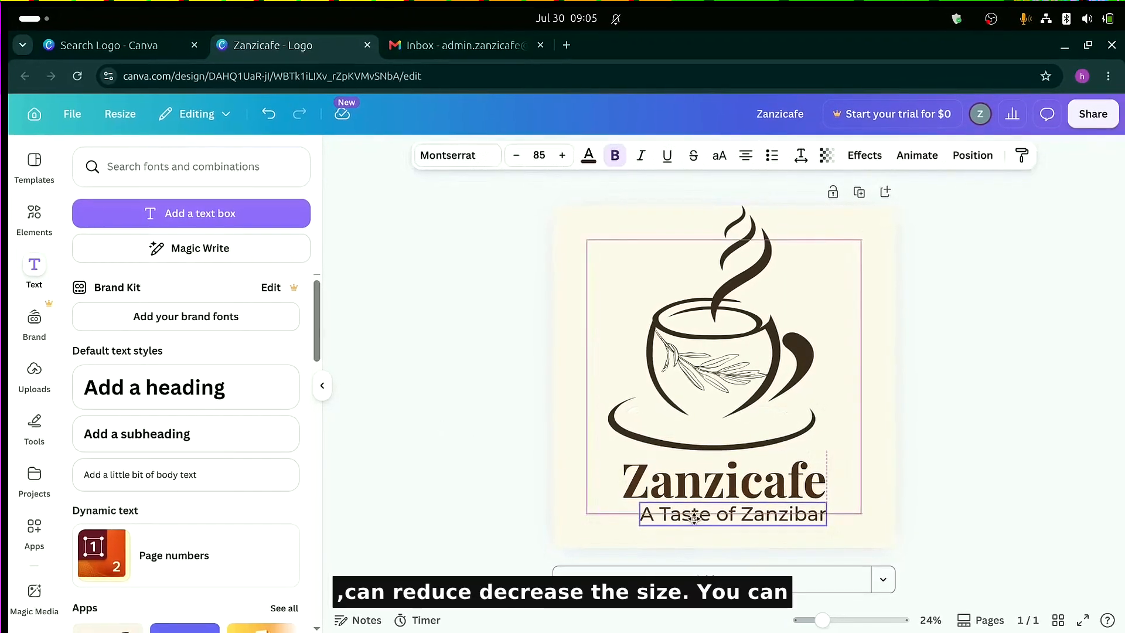
left_click_drag(694, 518, 699, 524)
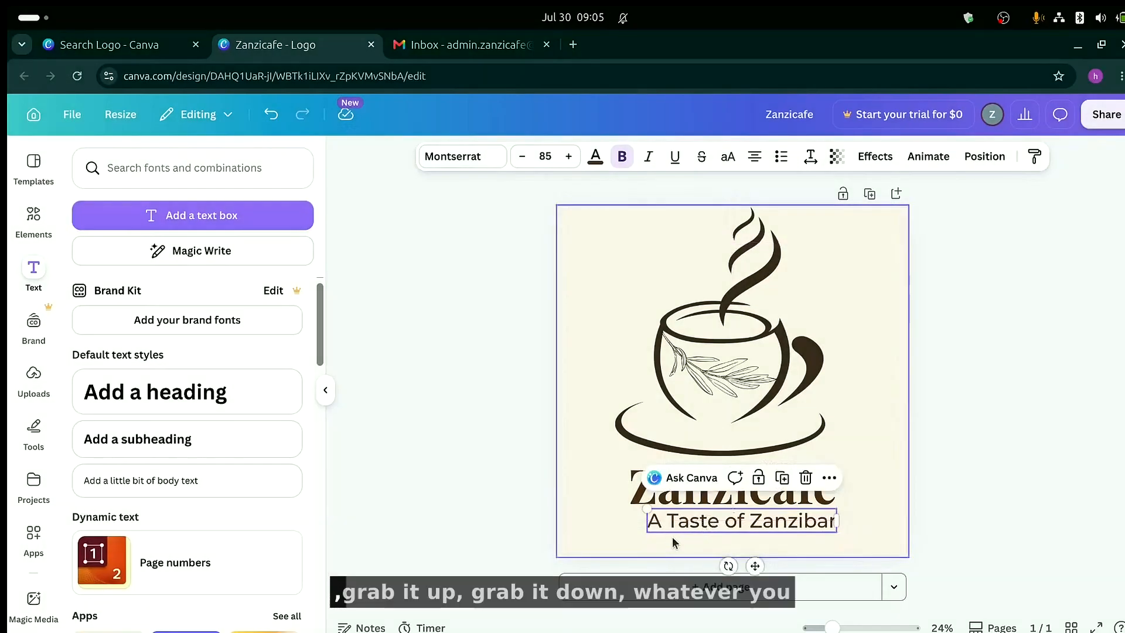
left_click(673, 536)
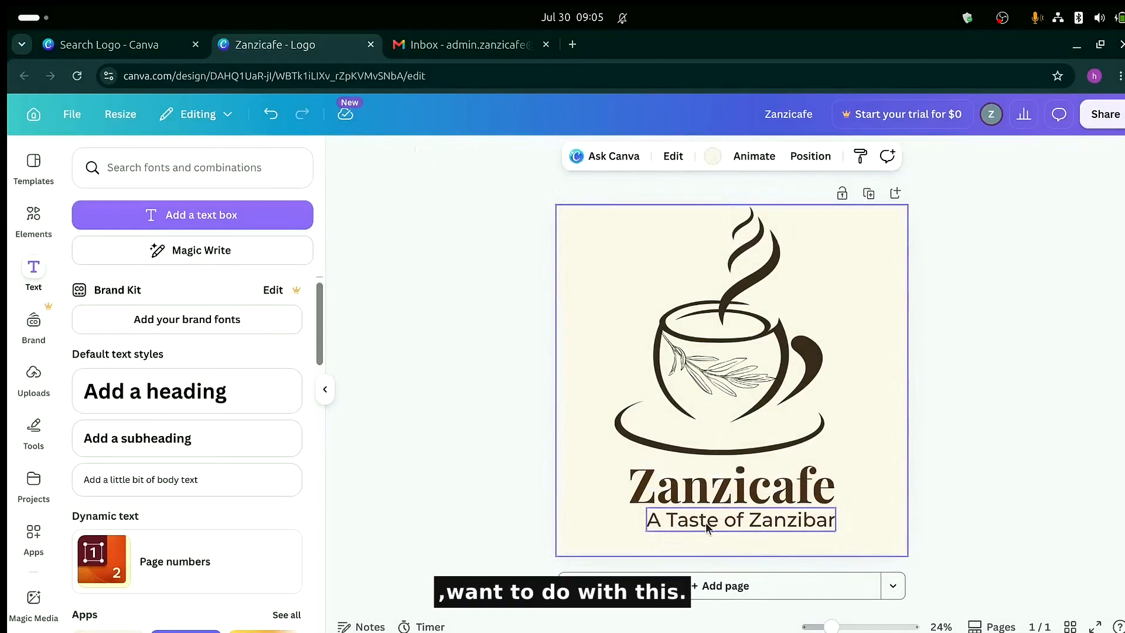
left_click(707, 527)
left_click(425, 486)
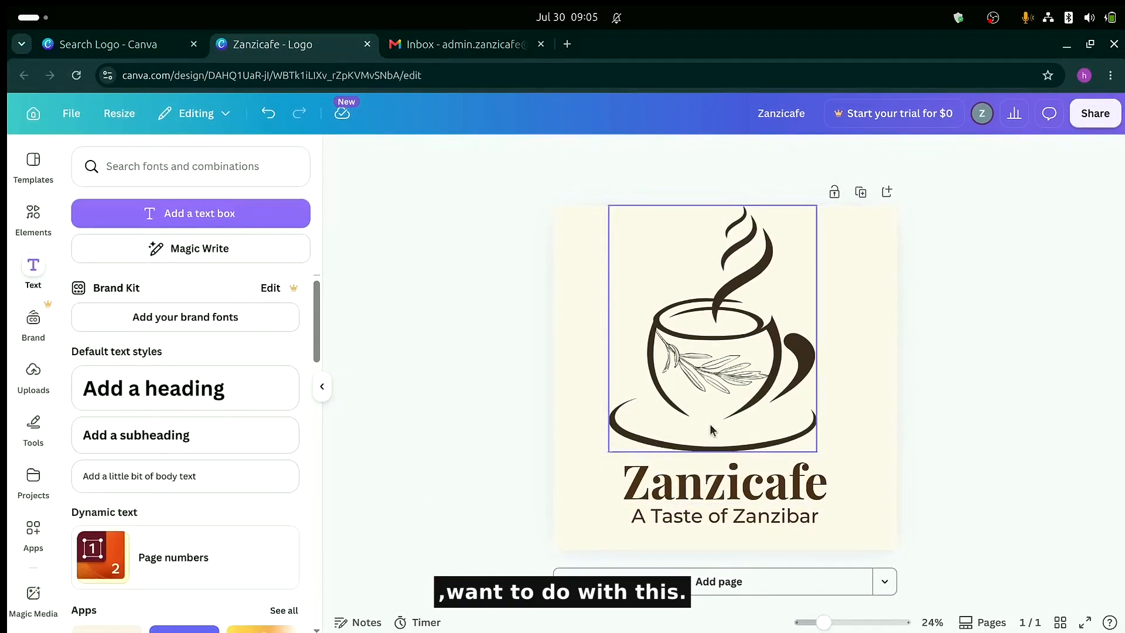
- Nudge the leafy branch slightly upwards inside the cup
left_click(710, 430)
left_click(701, 370)
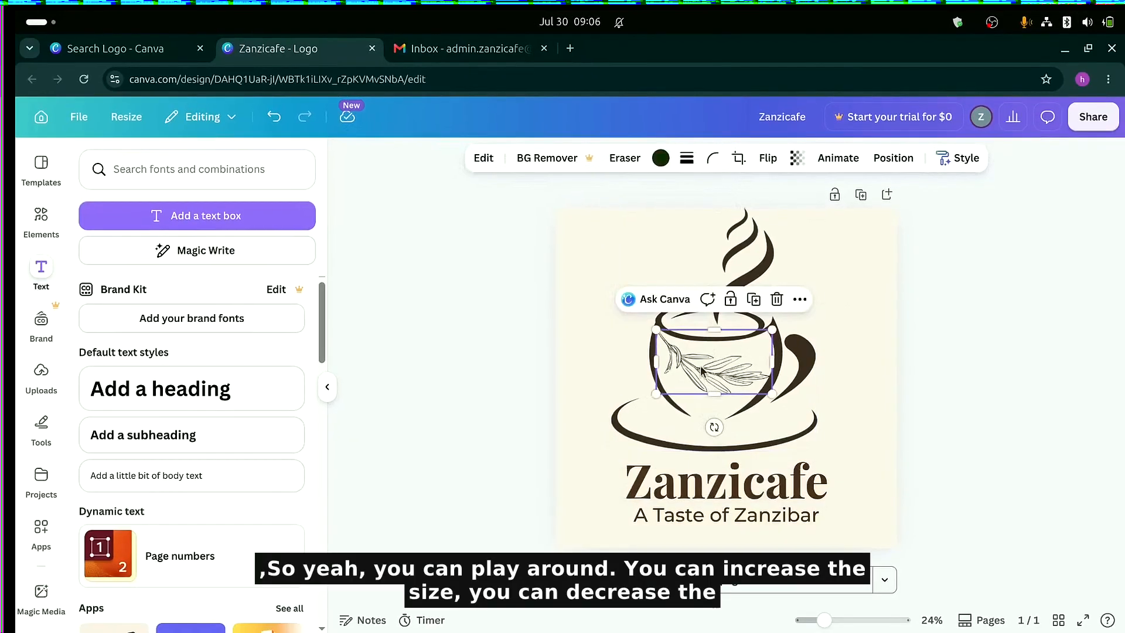
left_click_drag(701, 370, 701, 364)
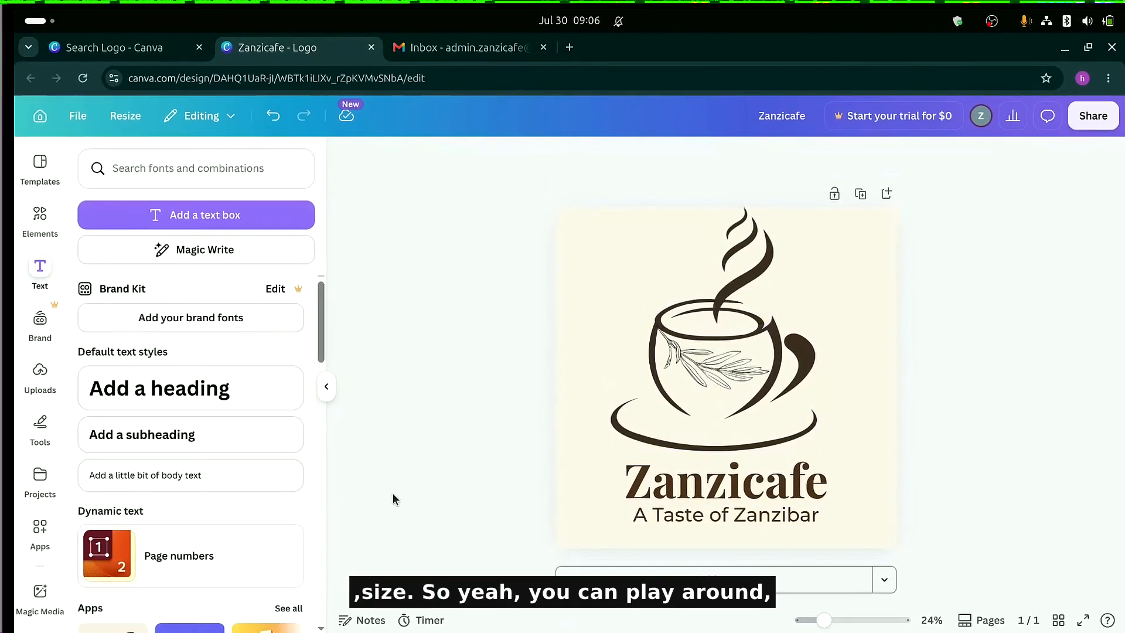
- Set the tagline's font size to 65 and centre the Zanzicafe heading horizontally on the page
left_click(723, 514)
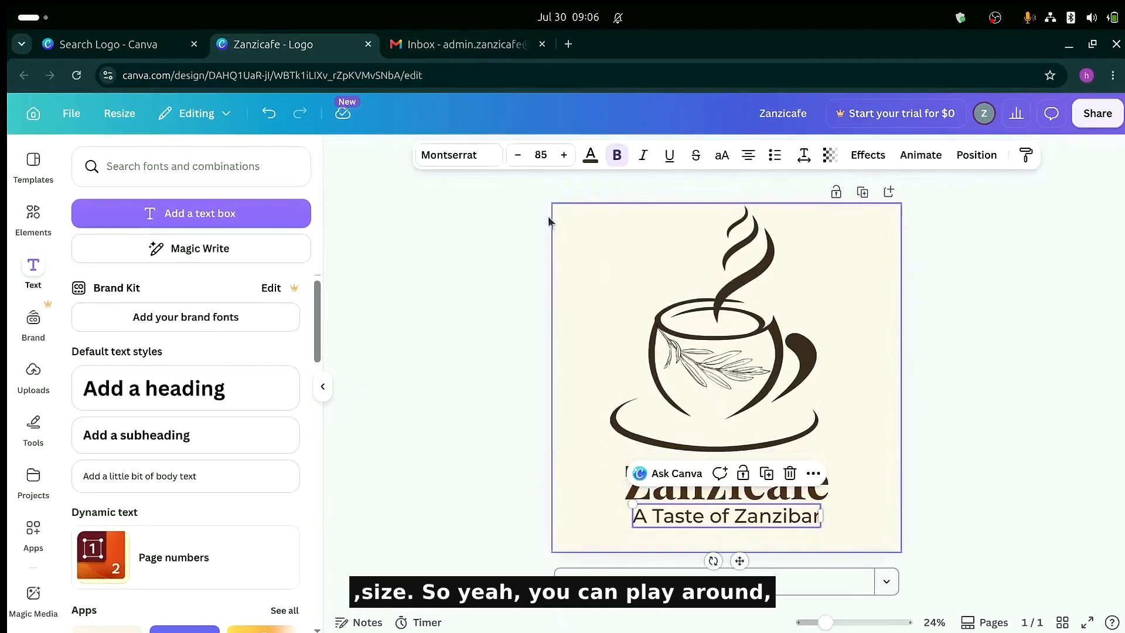
left_click(542, 156)
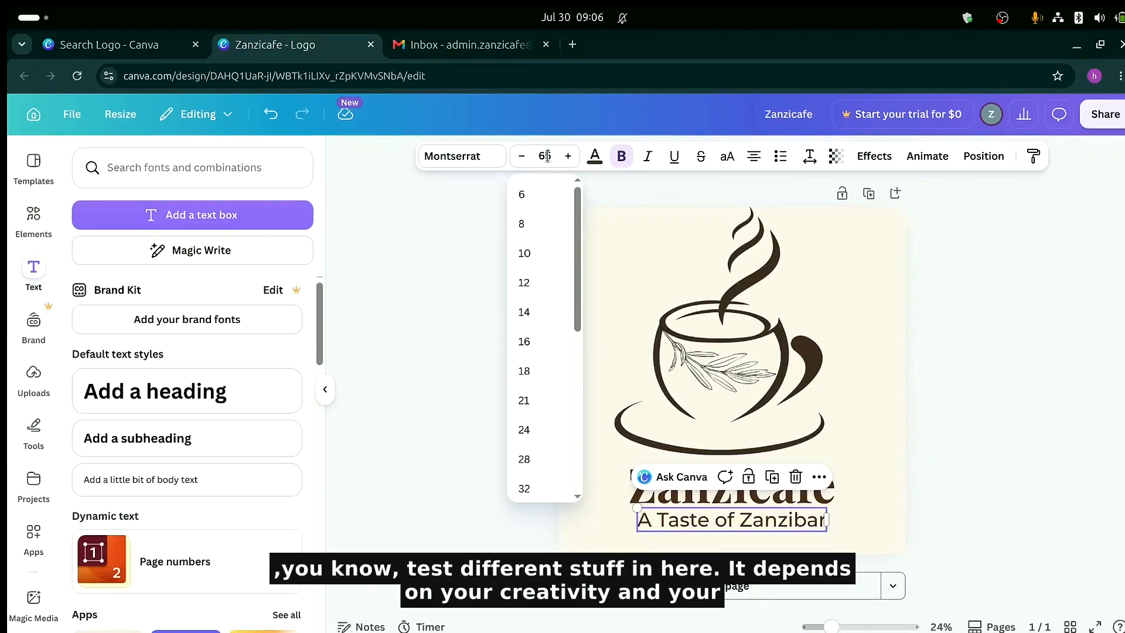
key("Return")
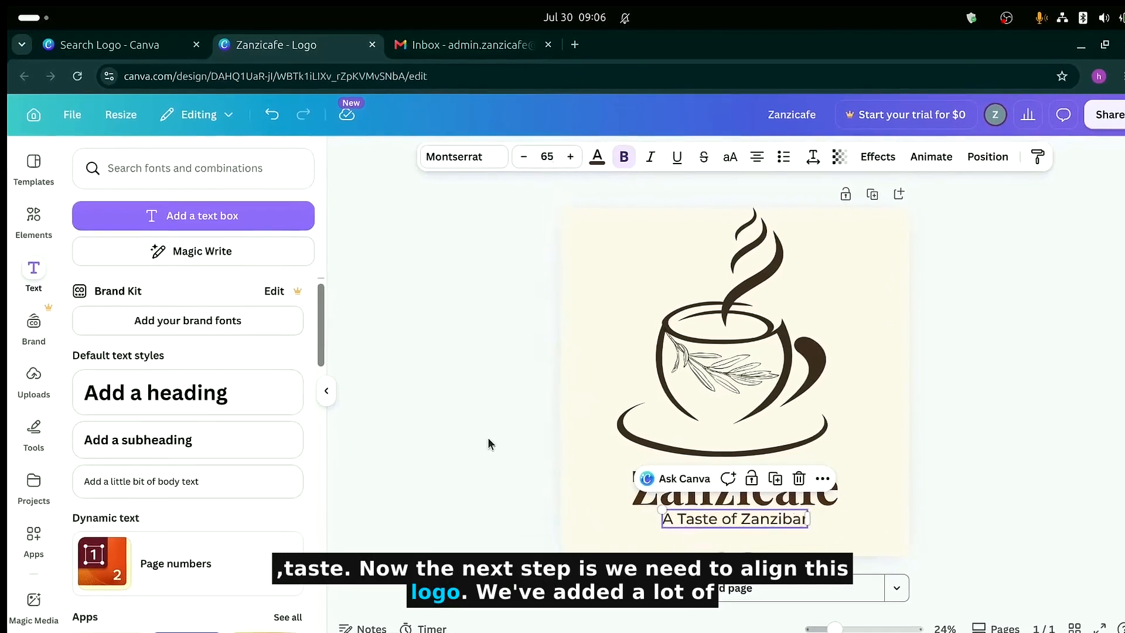
left_click(488, 439)
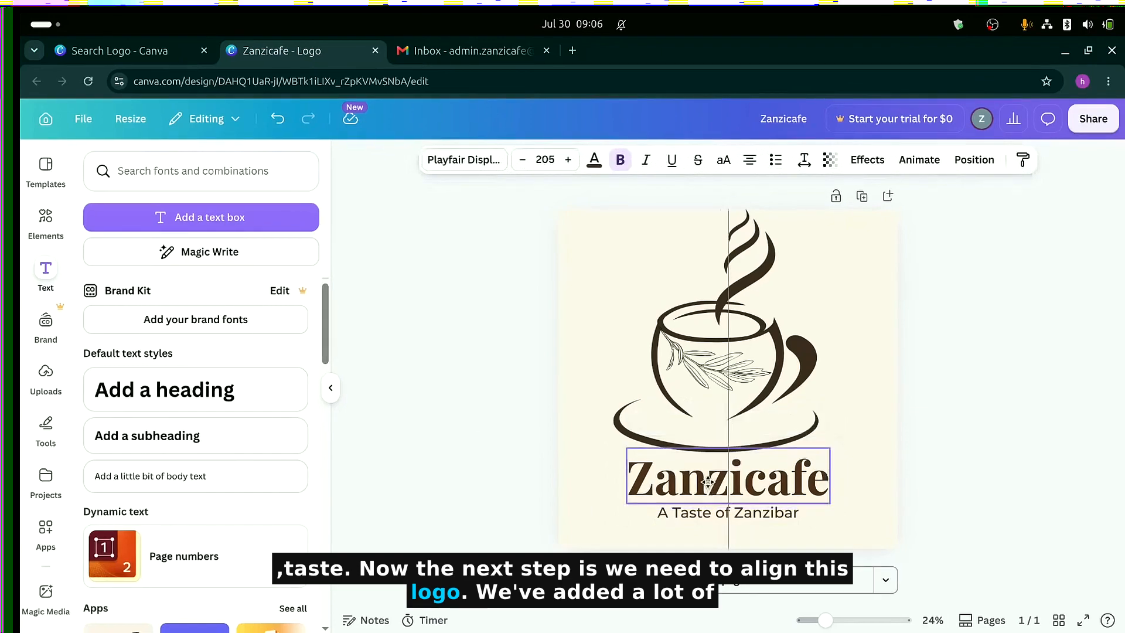
left_click(708, 481)
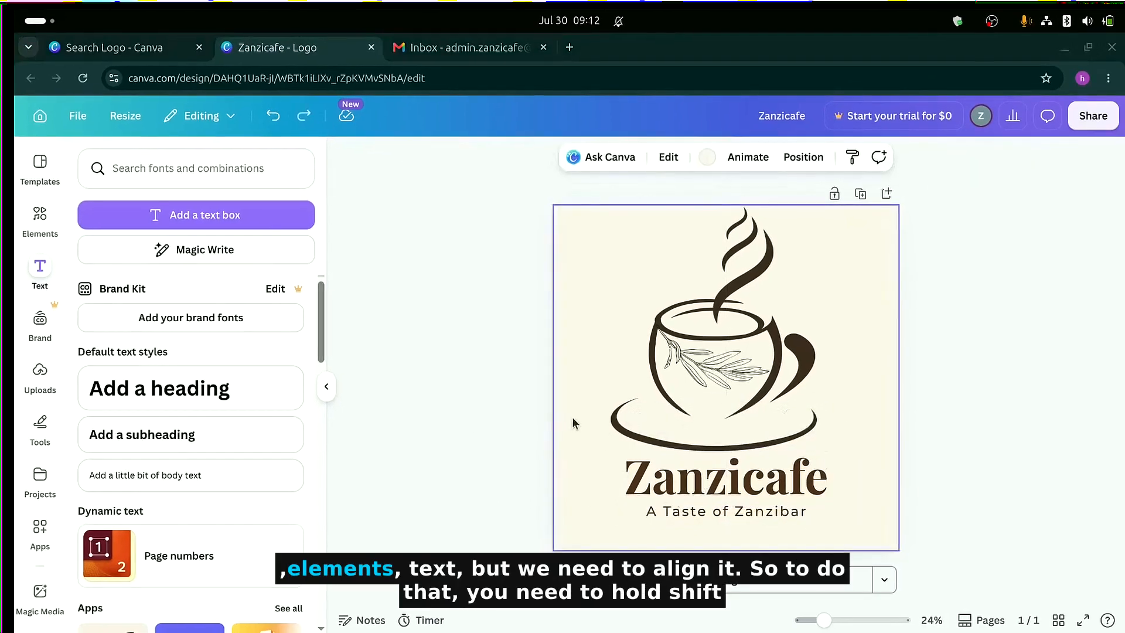
- Select the cup, leaf, heading and tagline together, scale them down to about 866 × 1,242, and centre them on the page
left_click(721, 352, "shift")
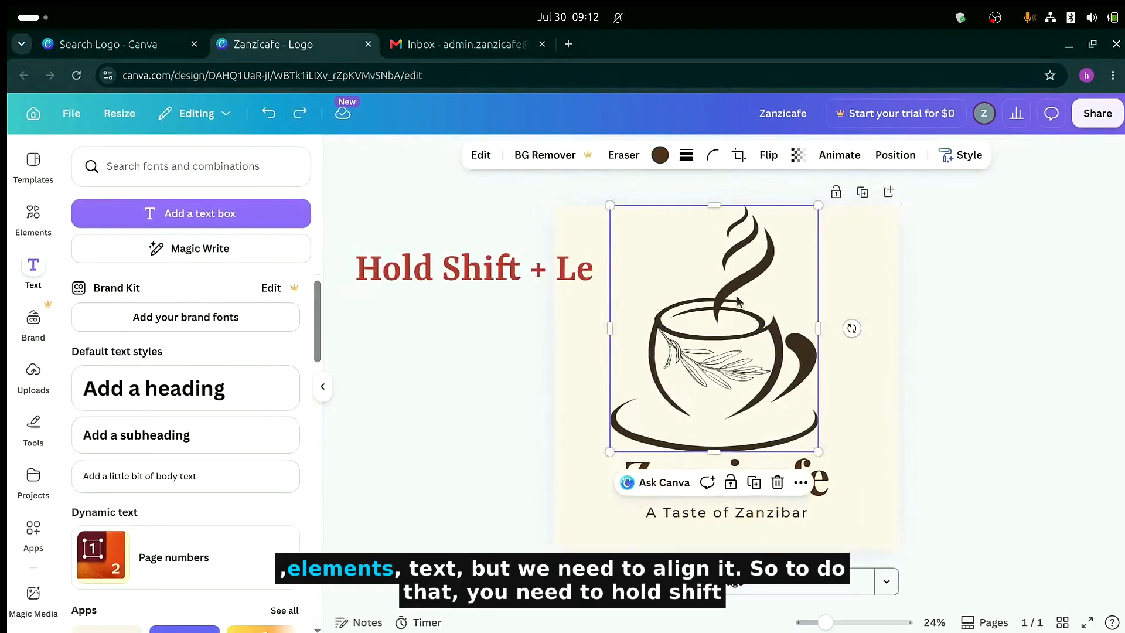
left_click(724, 380, "shift")
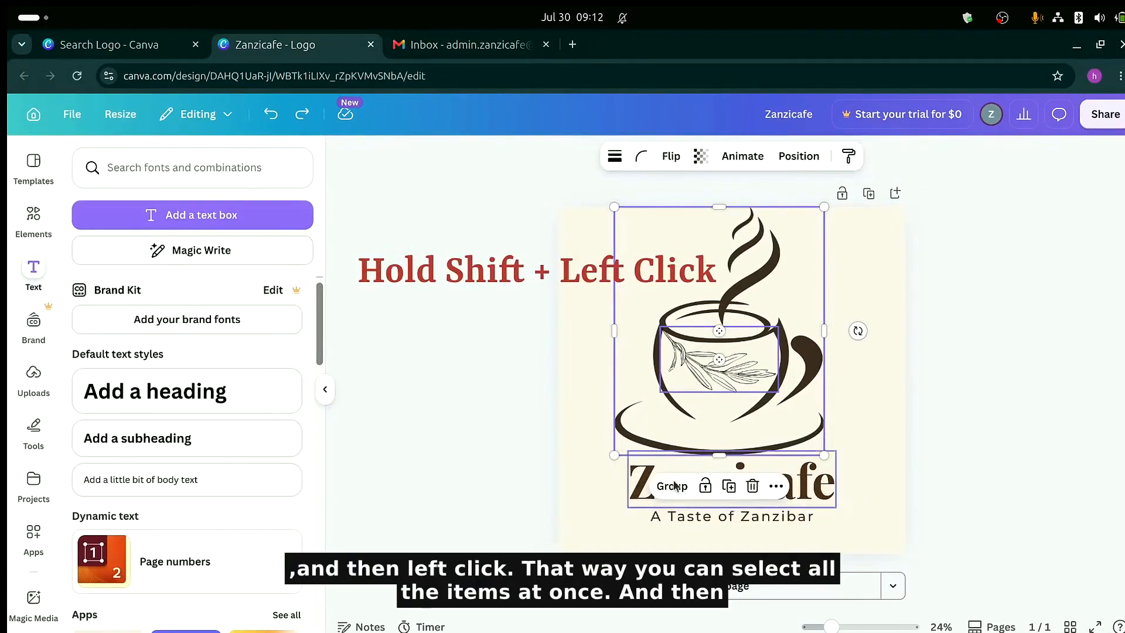
left_click(702, 519, "shift")
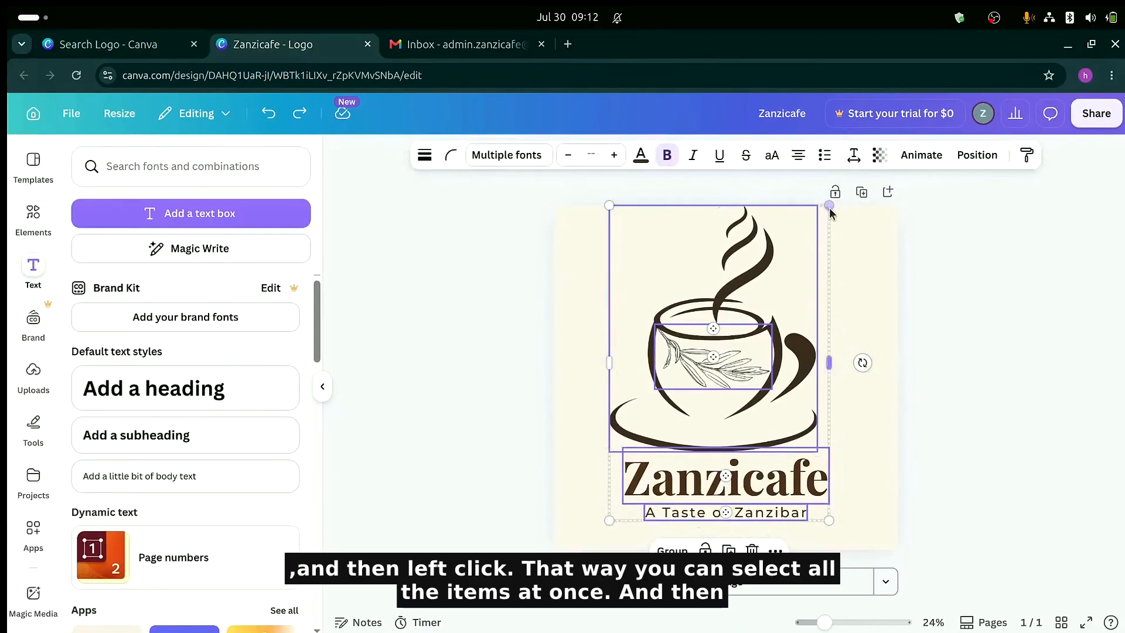
left_click_drag(827, 206, 772, 322)
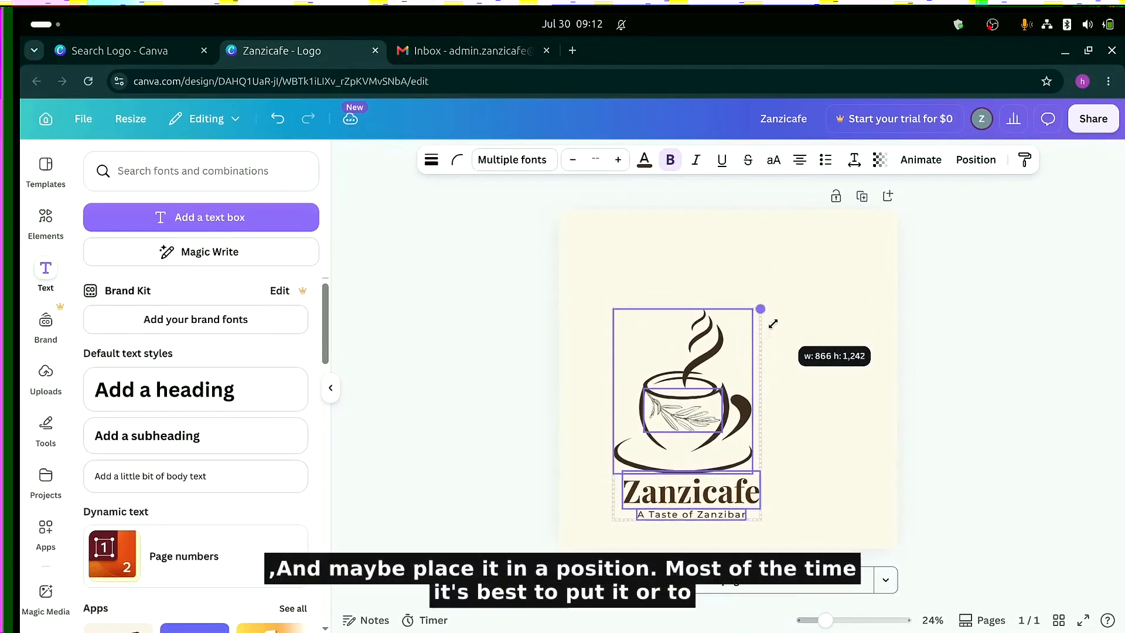
left_click_drag(731, 370, 779, 332)
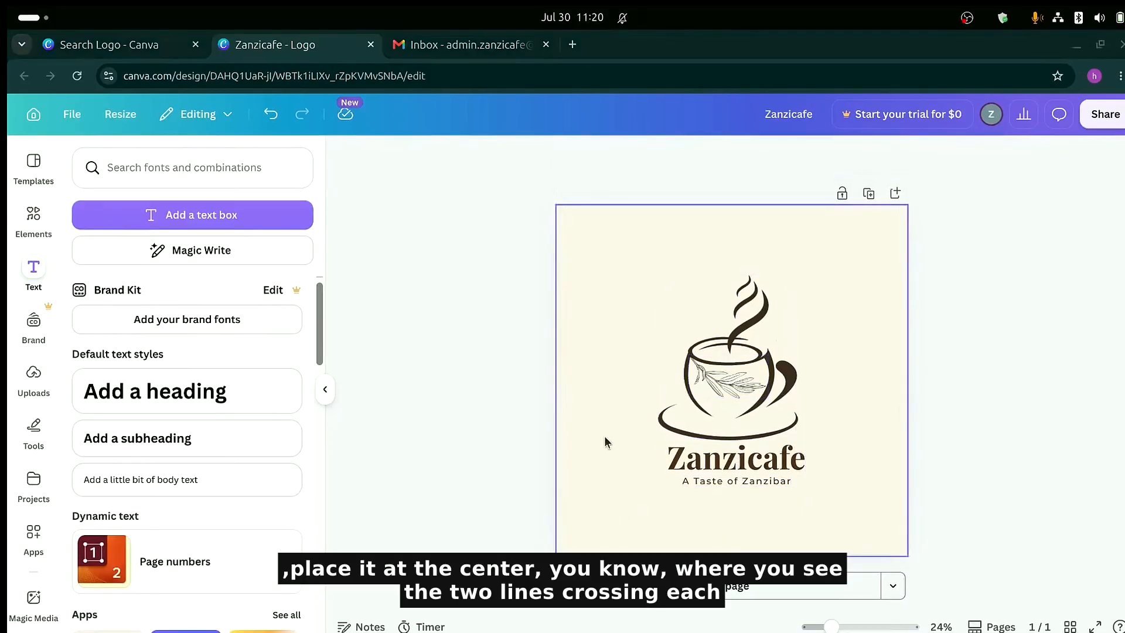
- Duplicate the logo page, and on page 2 remove the tagline and shorten the business name to "zc"
left_click(859, 192)
left_click(724, 359)
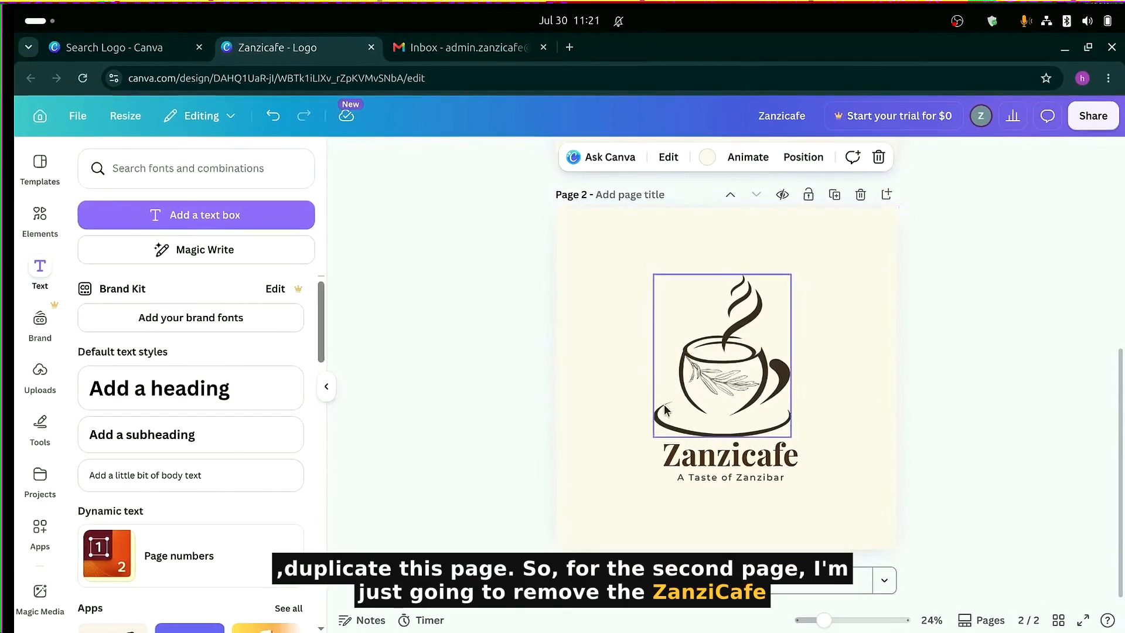
left_click(737, 462)
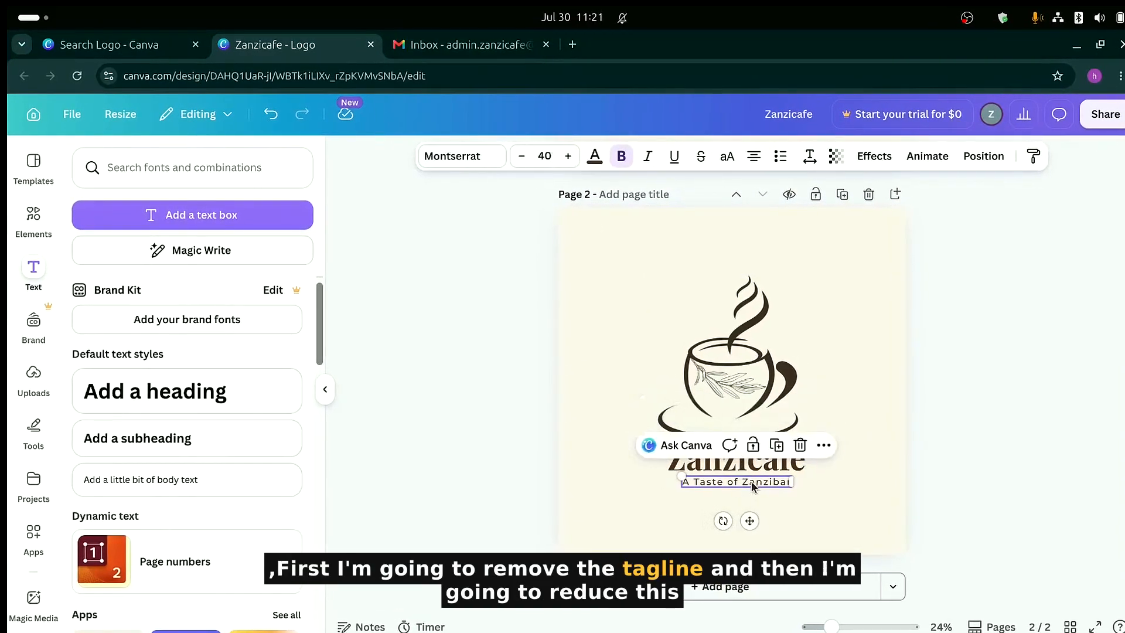
double_click(720, 463)
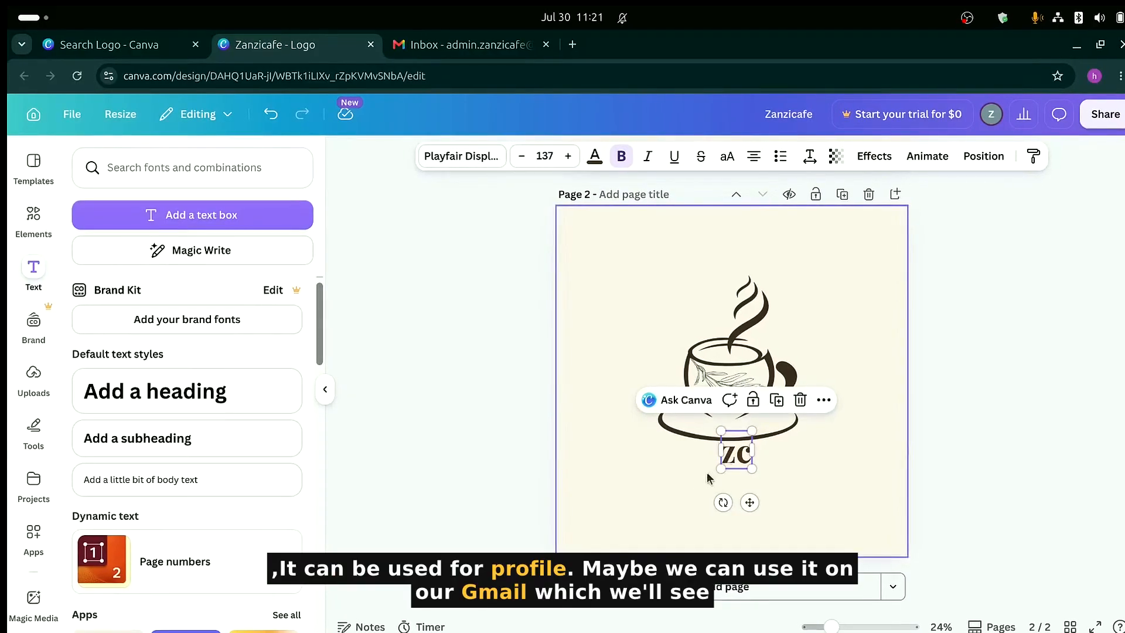
left_click(624, 469)
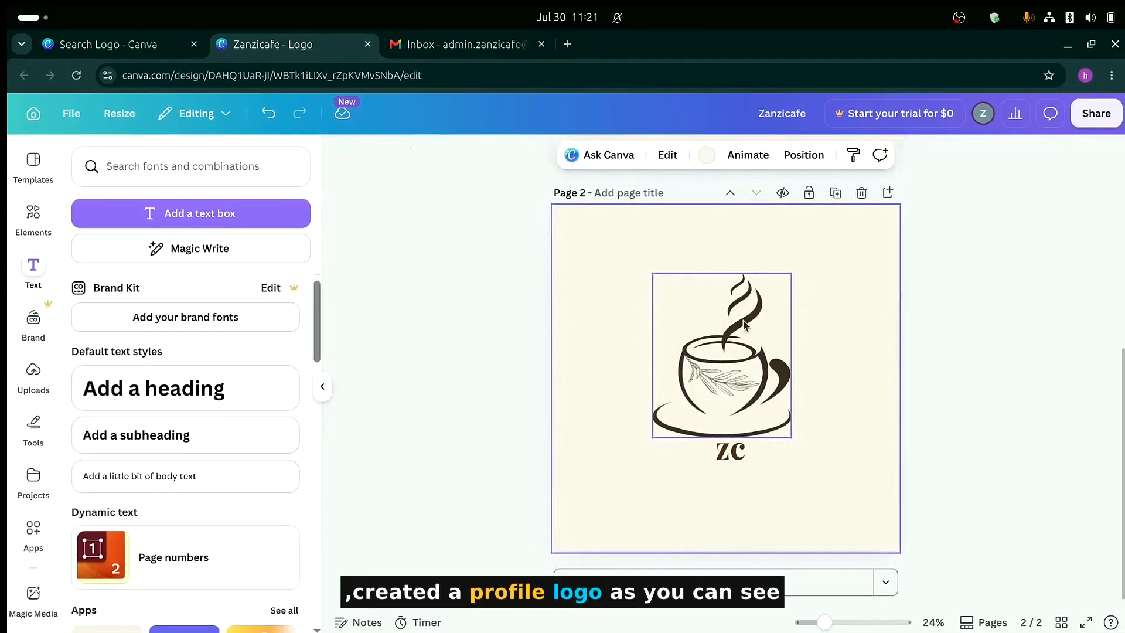
- Centre the cup, leaf and initials together on page 2, and align the initials with the page's vertical centre line
left_click(740, 364)
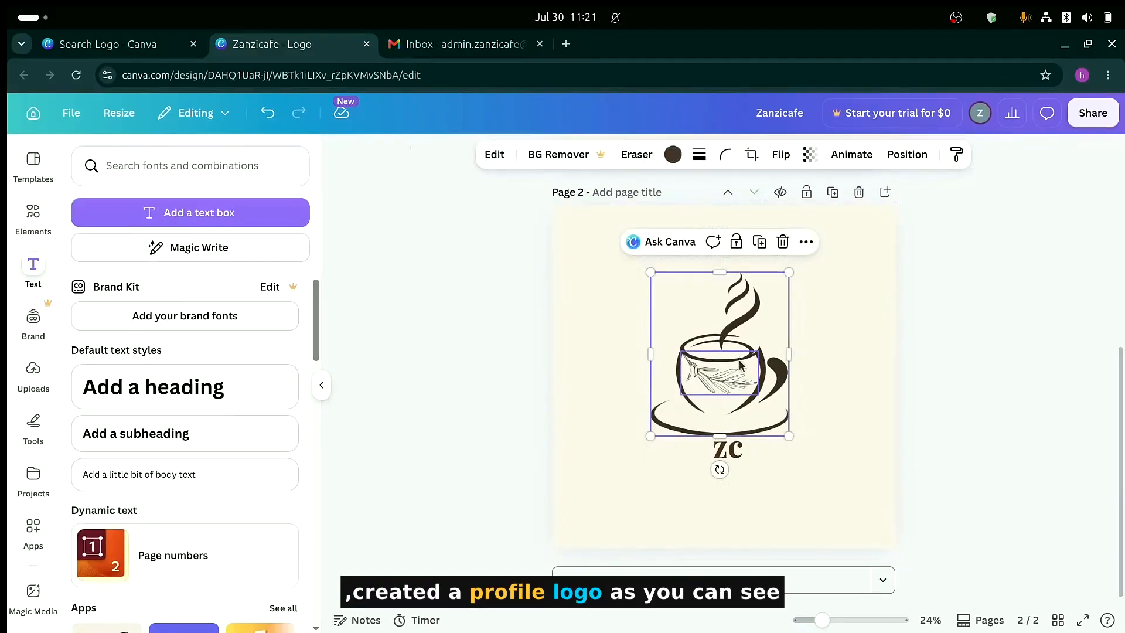
left_click(734, 454, "shift")
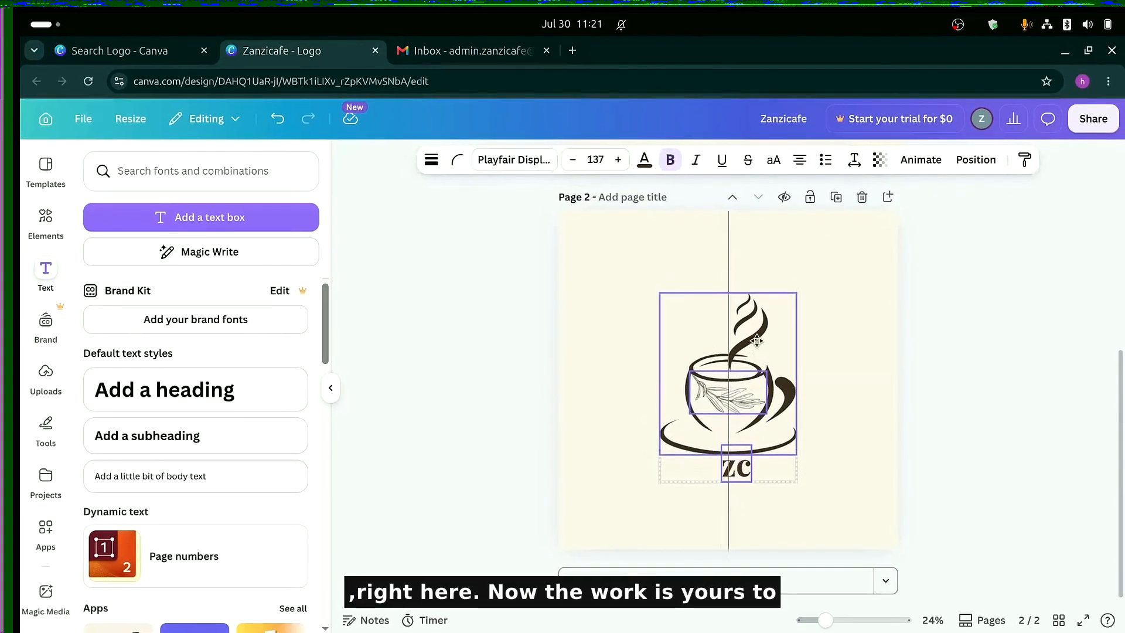
left_click_drag(757, 340, 736, 349)
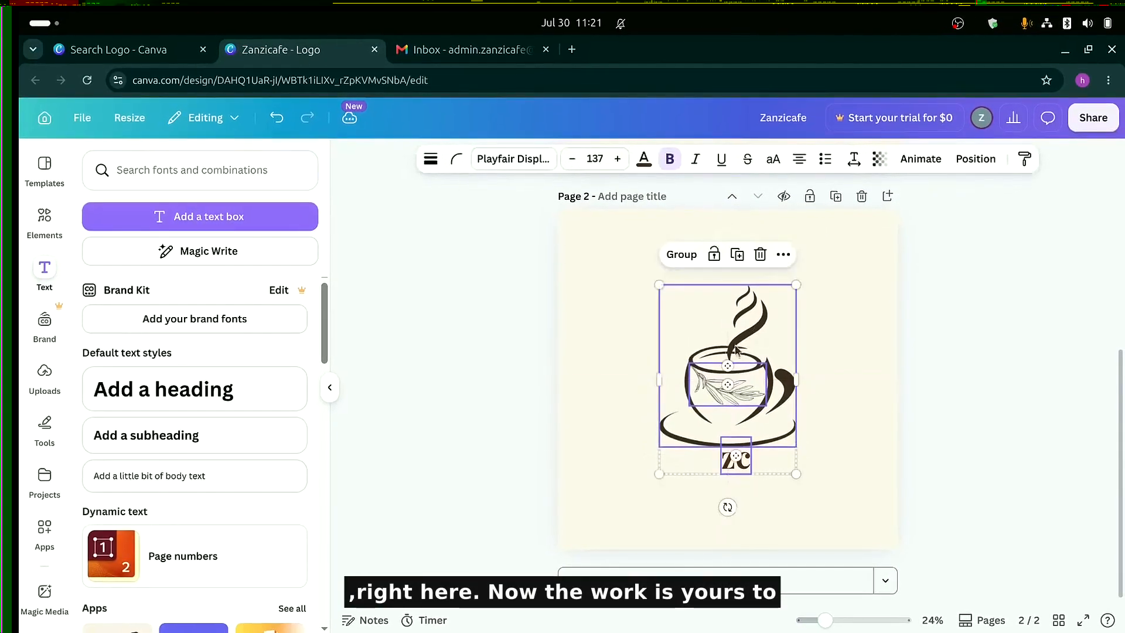
left_click(616, 421)
left_click_drag(732, 463, 727, 462)
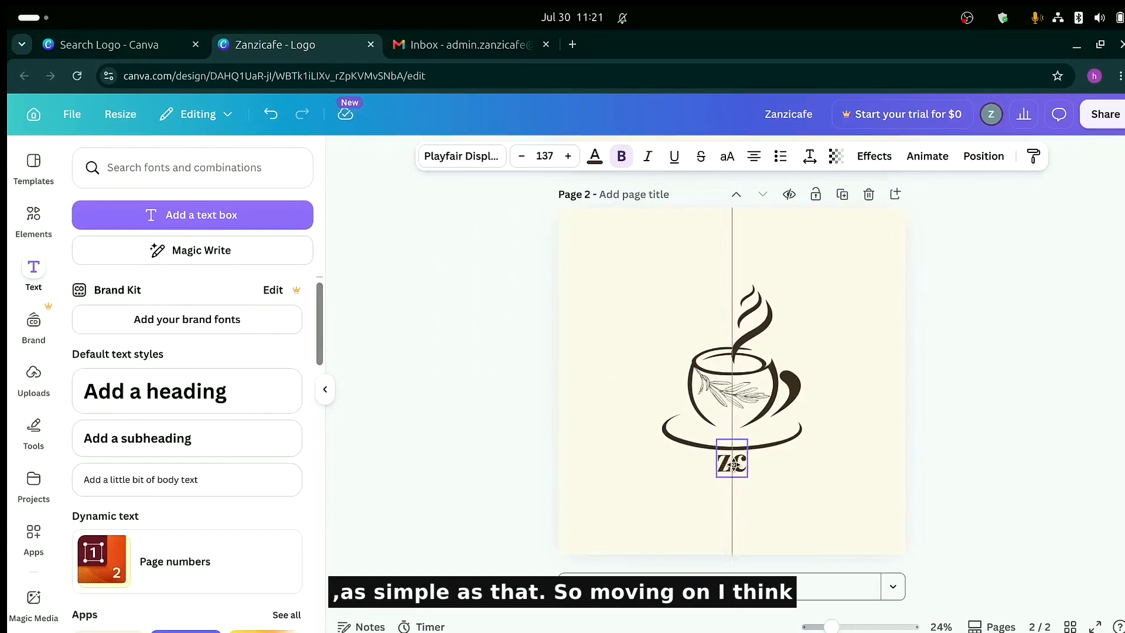
left_click_drag(732, 465, 732, 464)
left_click(623, 476)
- Download all pages of the logo design as PNG at high quality
scroll(597, 476, "up", 3)
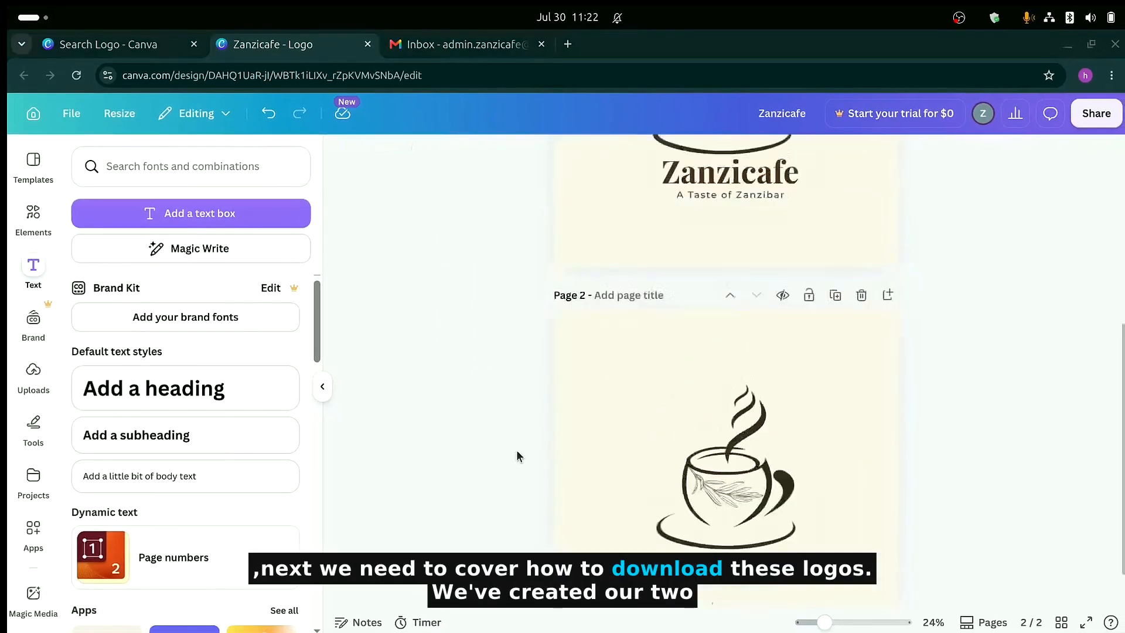
scroll(516, 455, "up", 5)
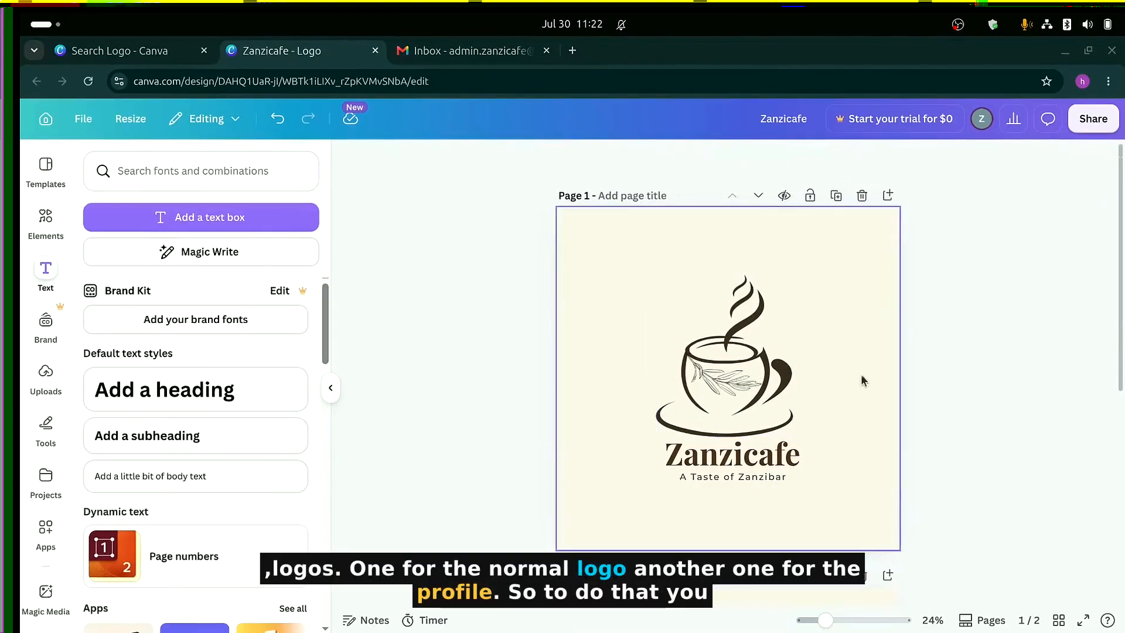
left_click(1091, 123)
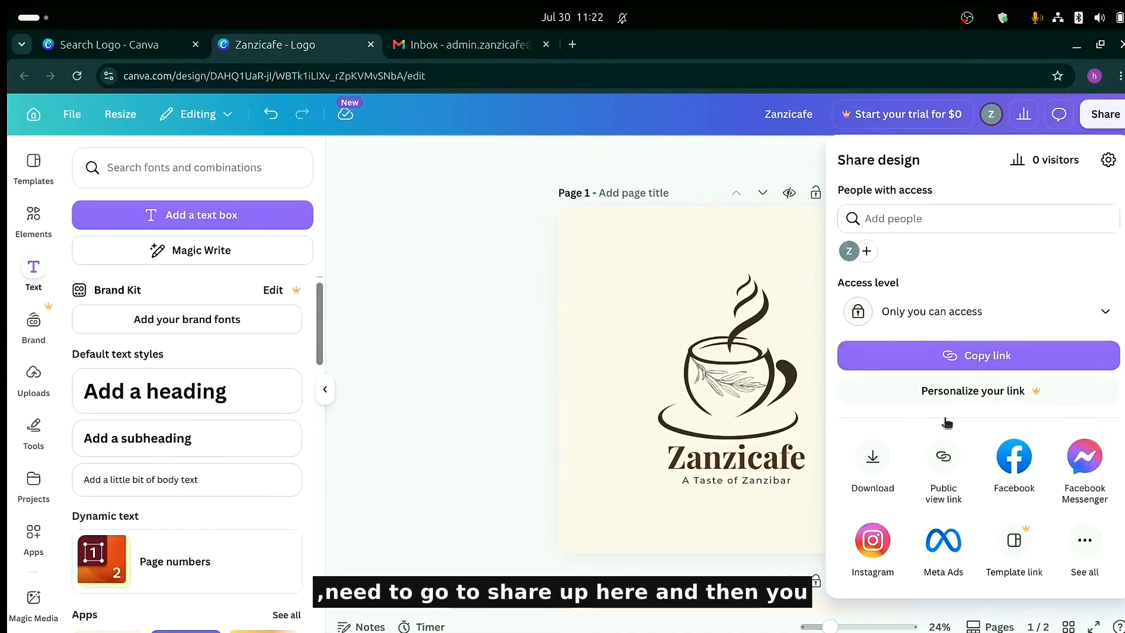
left_click(874, 460)
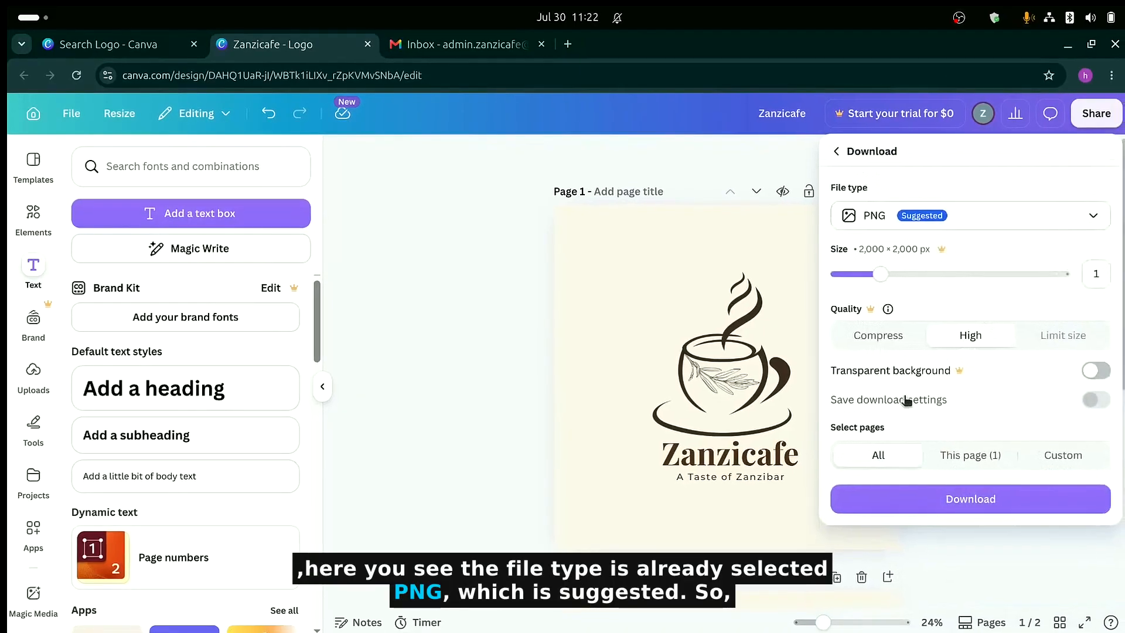
left_click(976, 225)
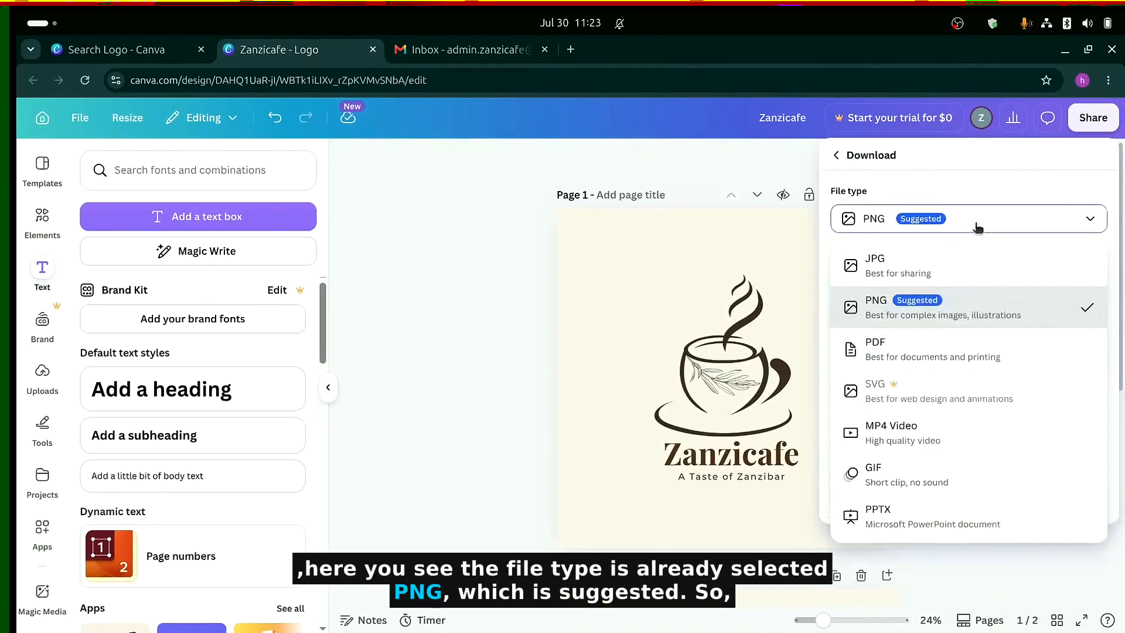
left_click(954, 317)
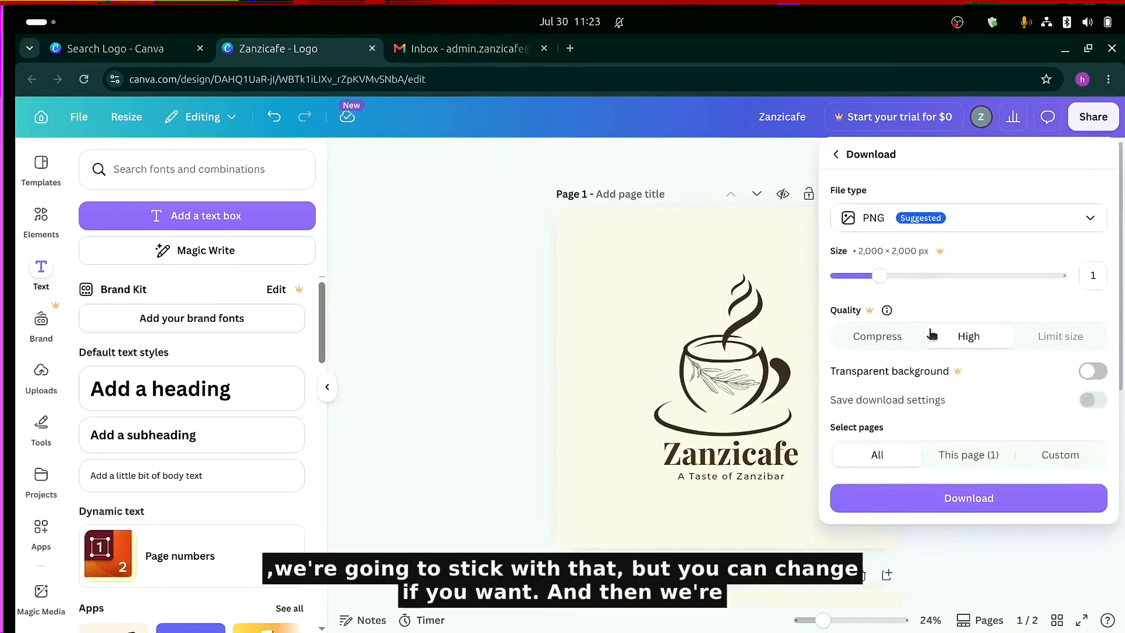
left_click(932, 505)
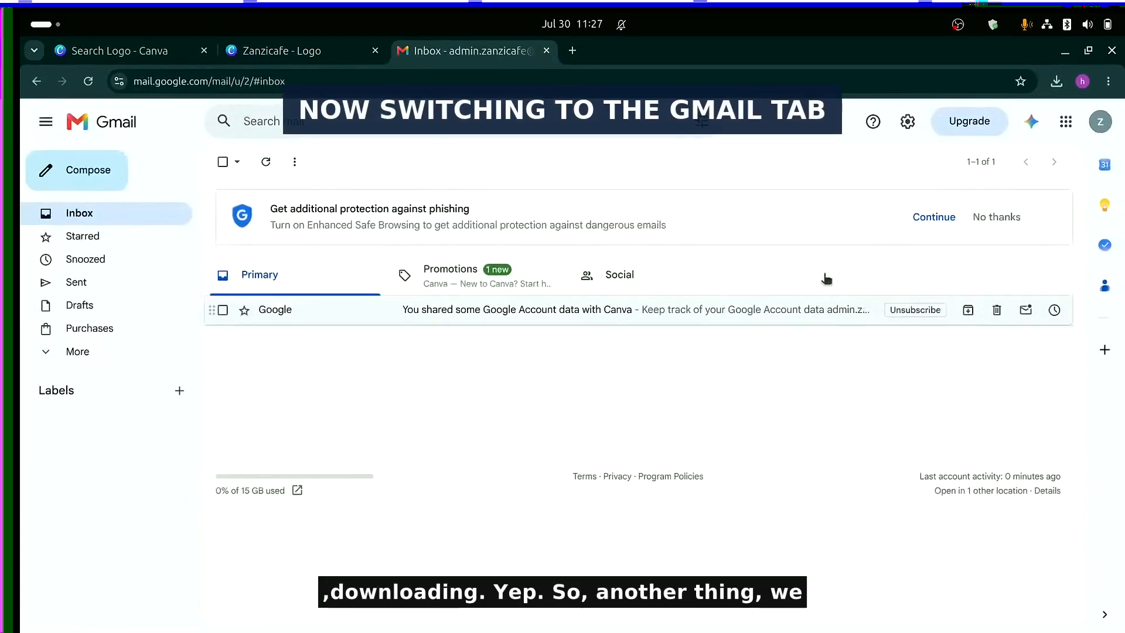
- Switch to Gmail and start adding an account profile picture by uploading an image from the device
left_click(1100, 124)
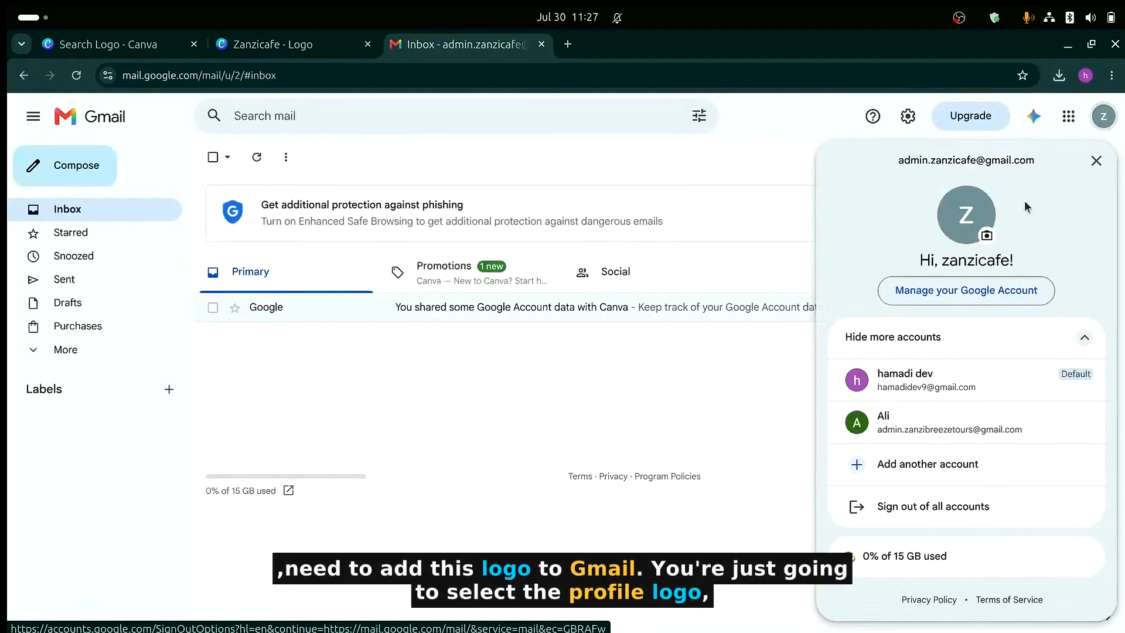
left_click(985, 236)
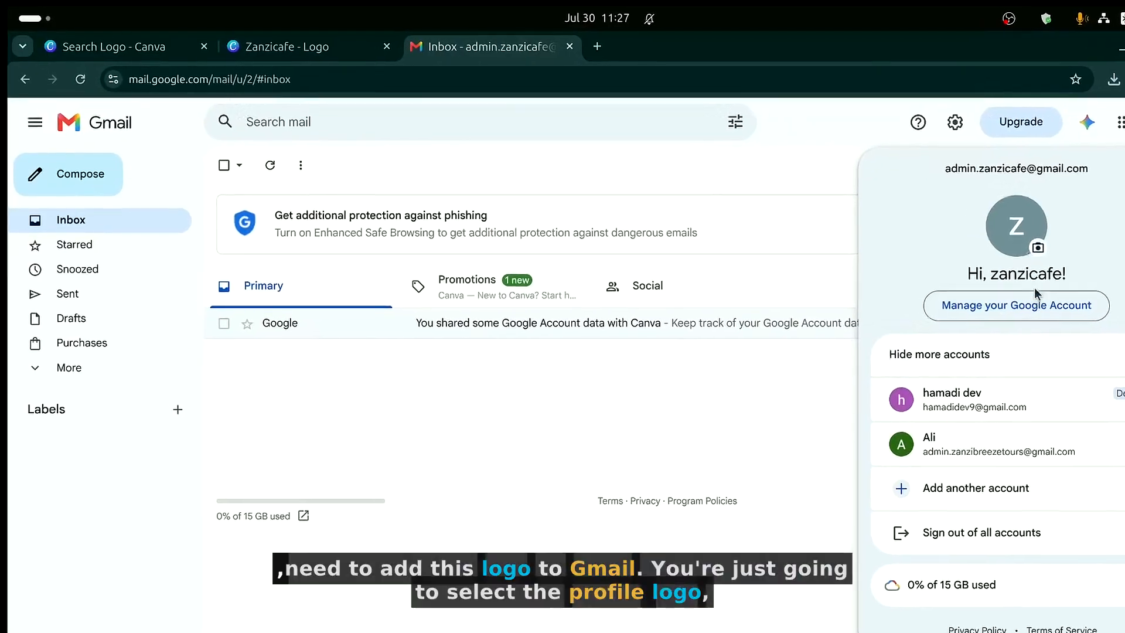
left_click(1009, 240)
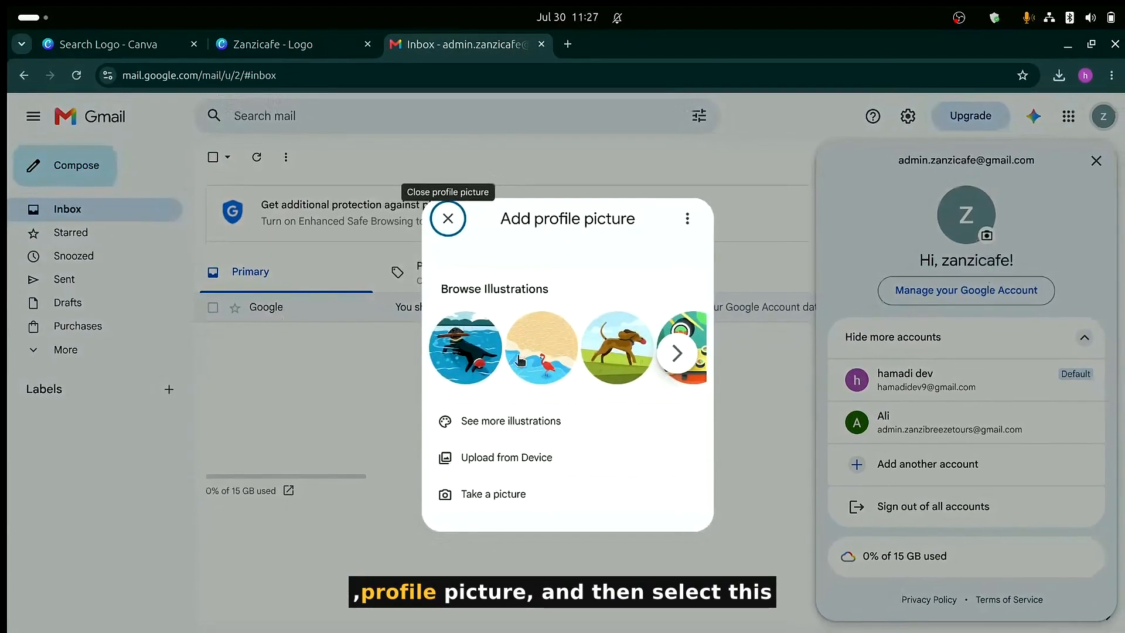
left_click(524, 463)
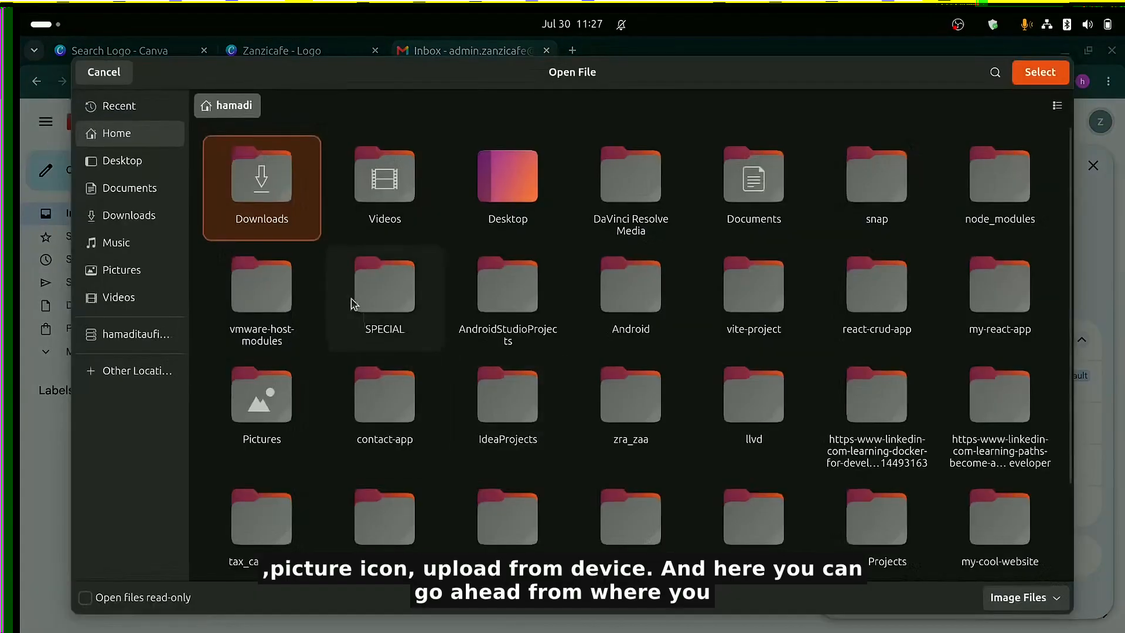
- Choose 2.png from the Zanzicafe folder in Downloads as the picture to upload
double_click(256, 215)
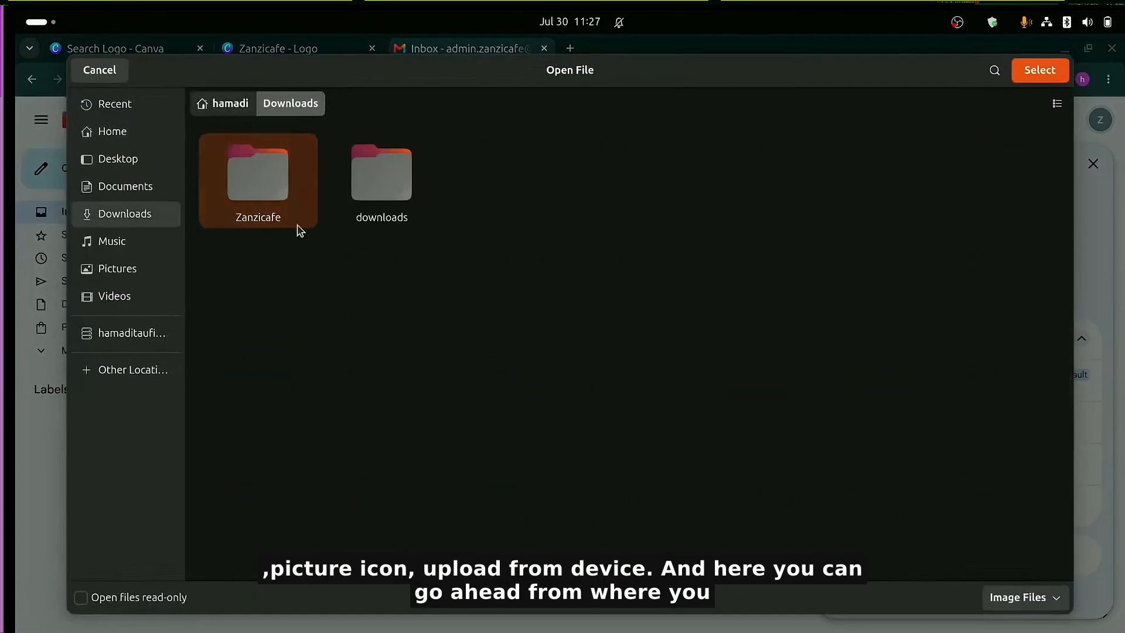
double_click(253, 206)
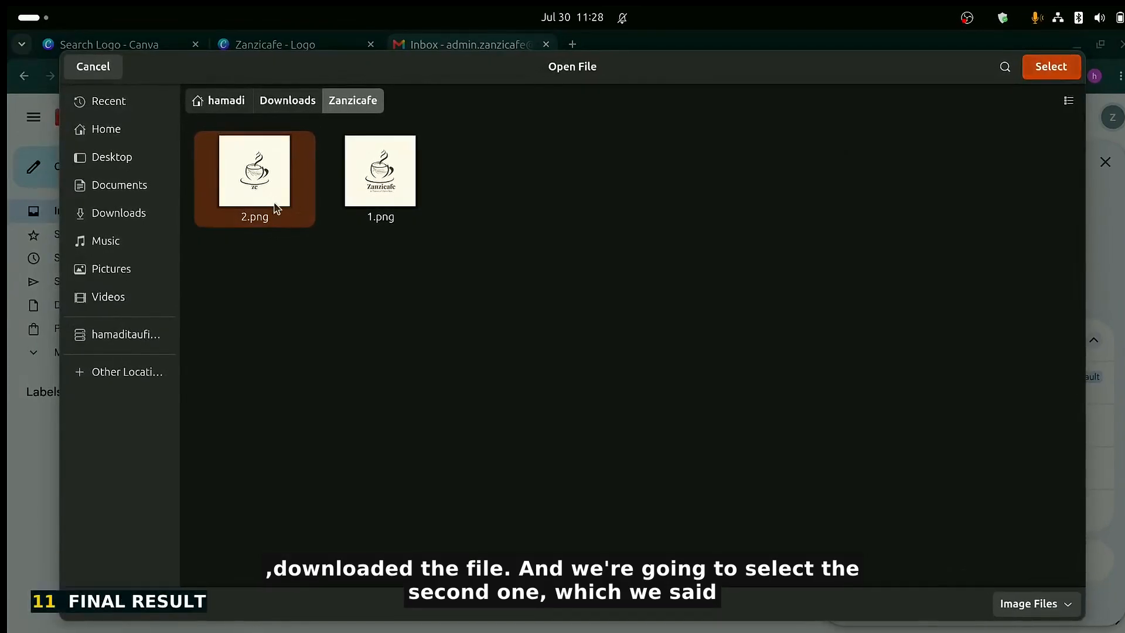
double_click(275, 212)
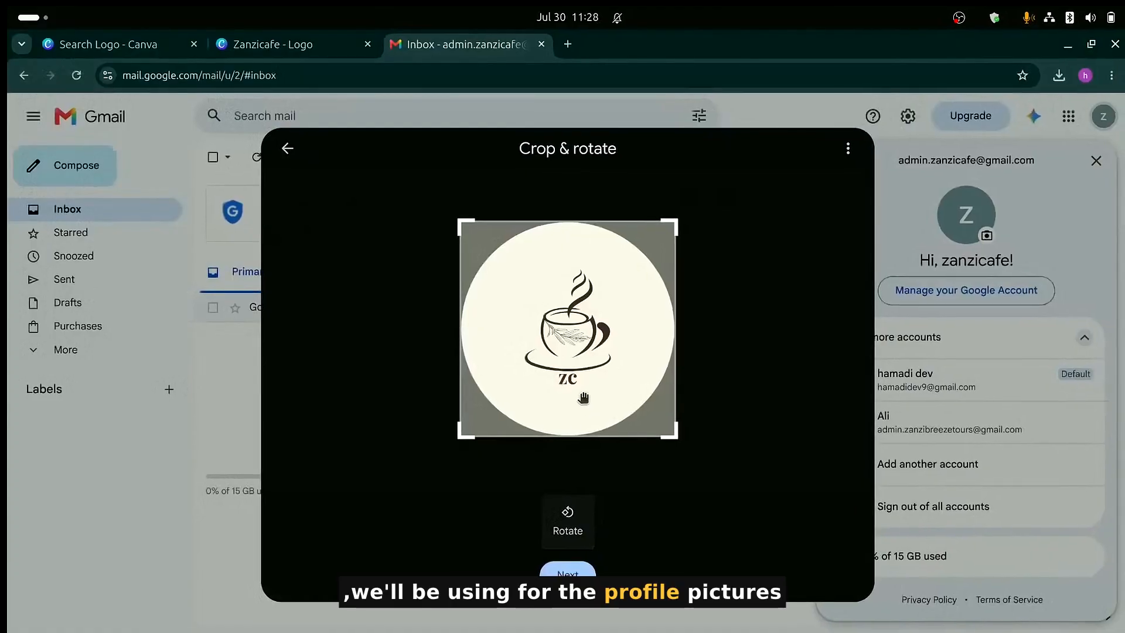
- Accept the default crop, save the logo as the account's profile picture, and dismiss the notification
left_click(566, 571)
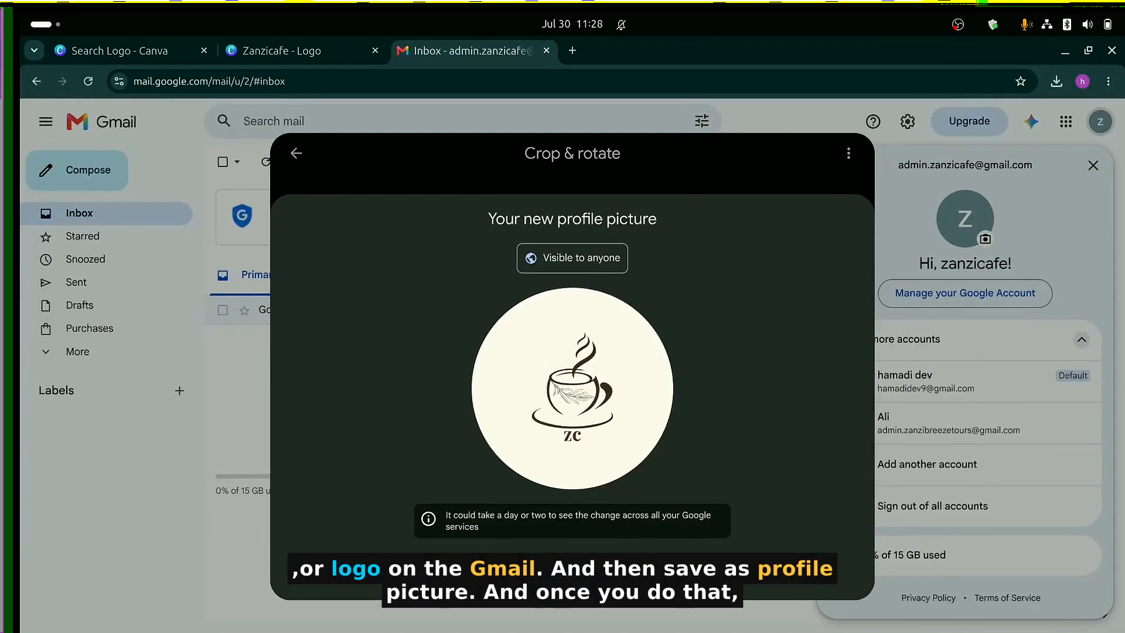
left_click(604, 569)
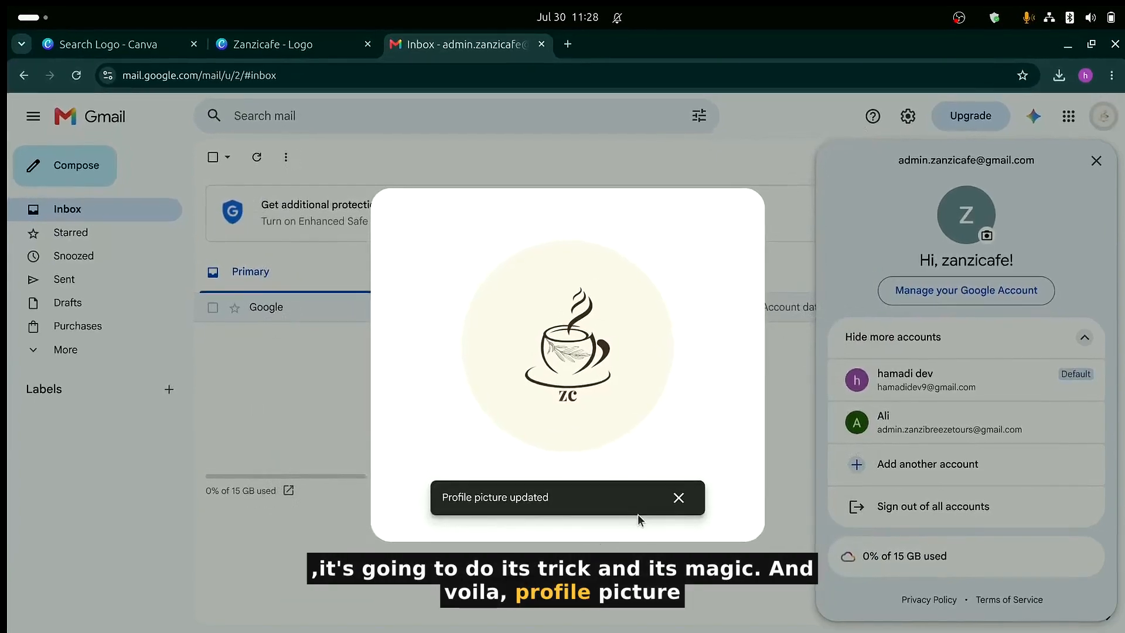
left_click(680, 499)
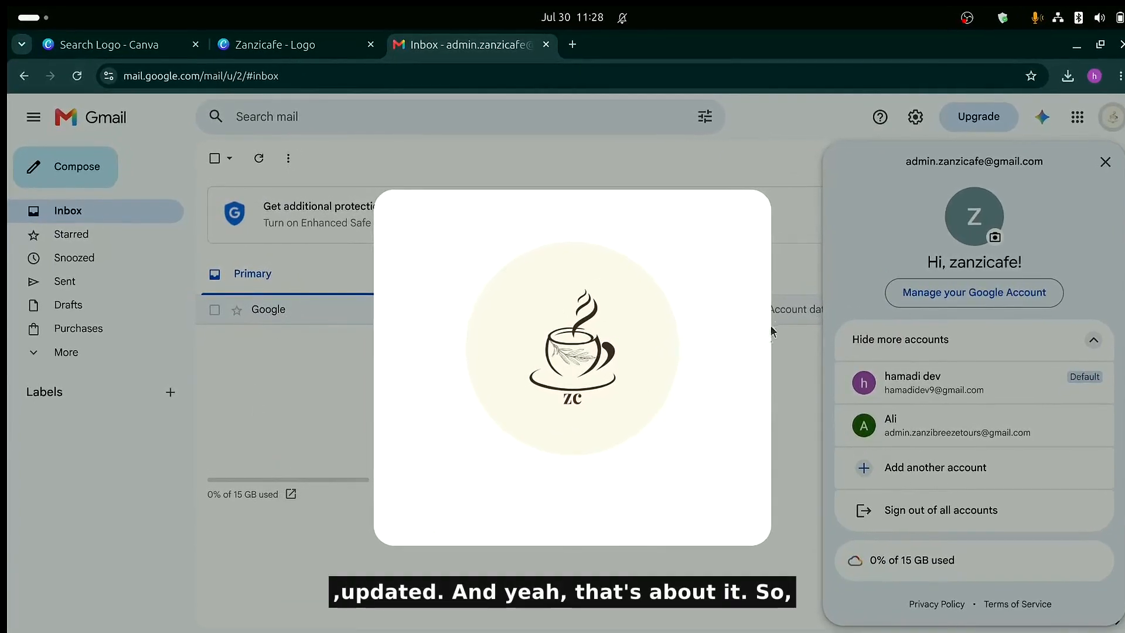